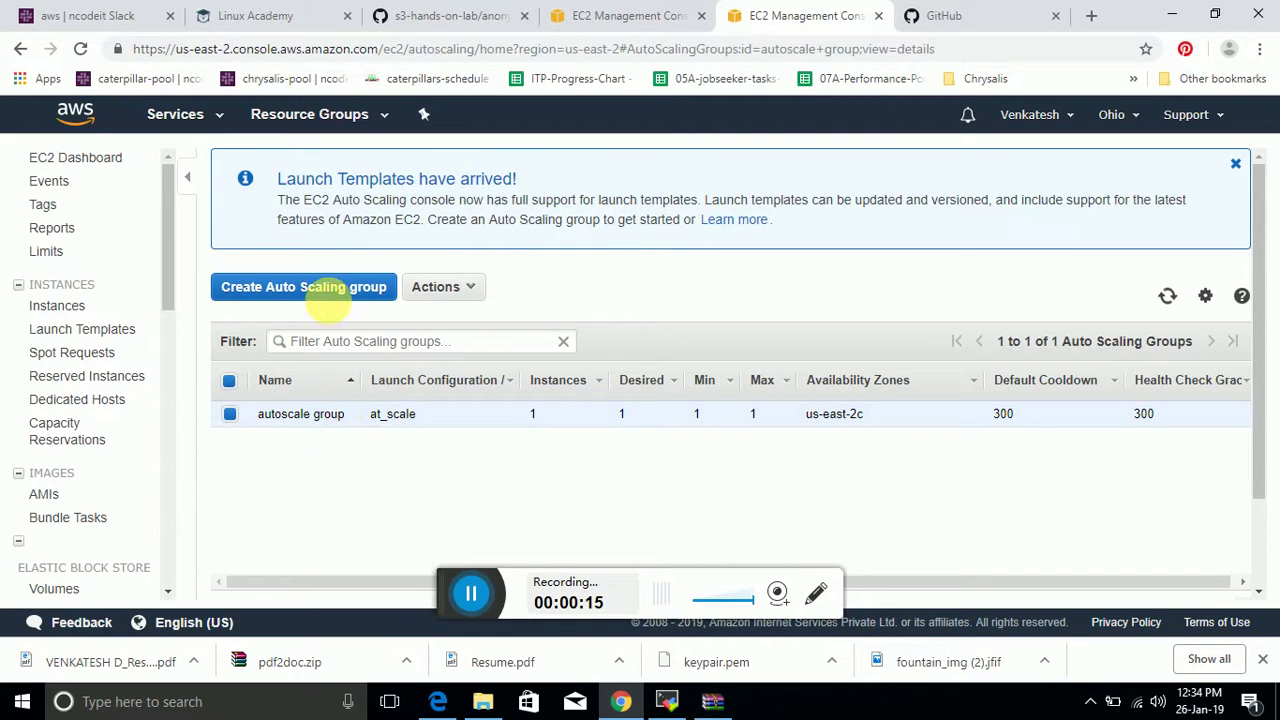
left_click(322, 289)
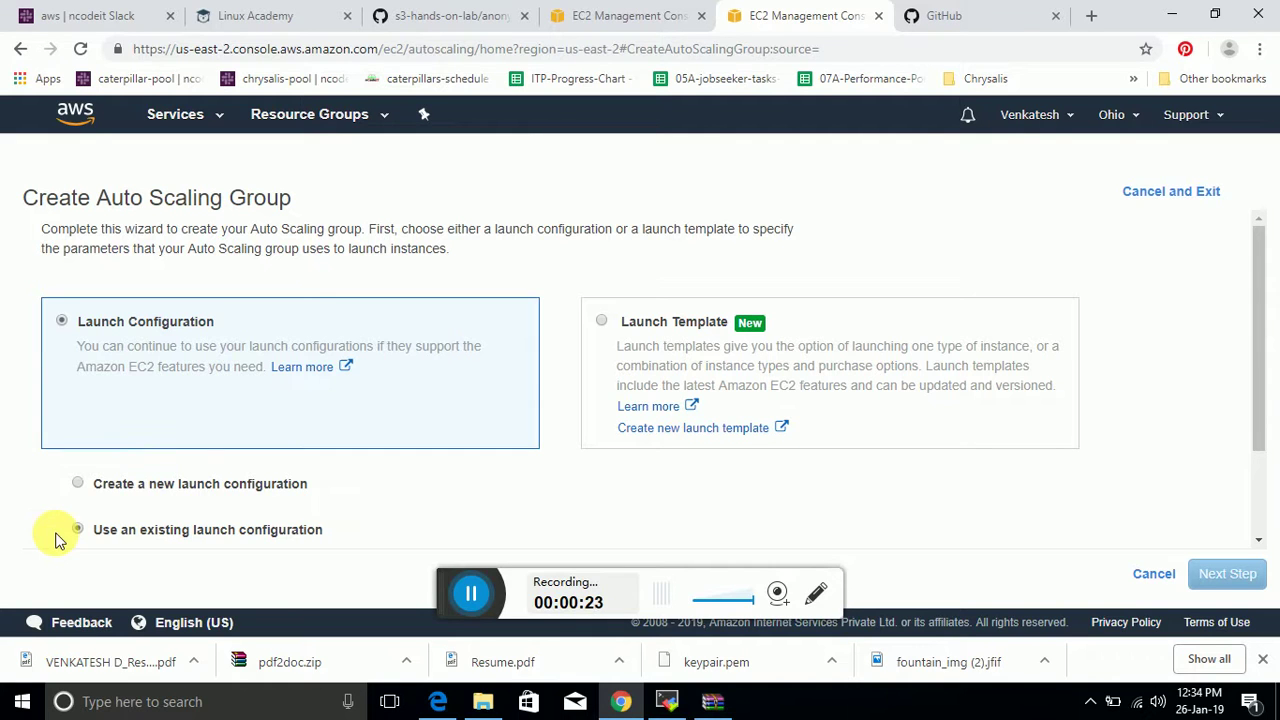
left_click(137, 490)
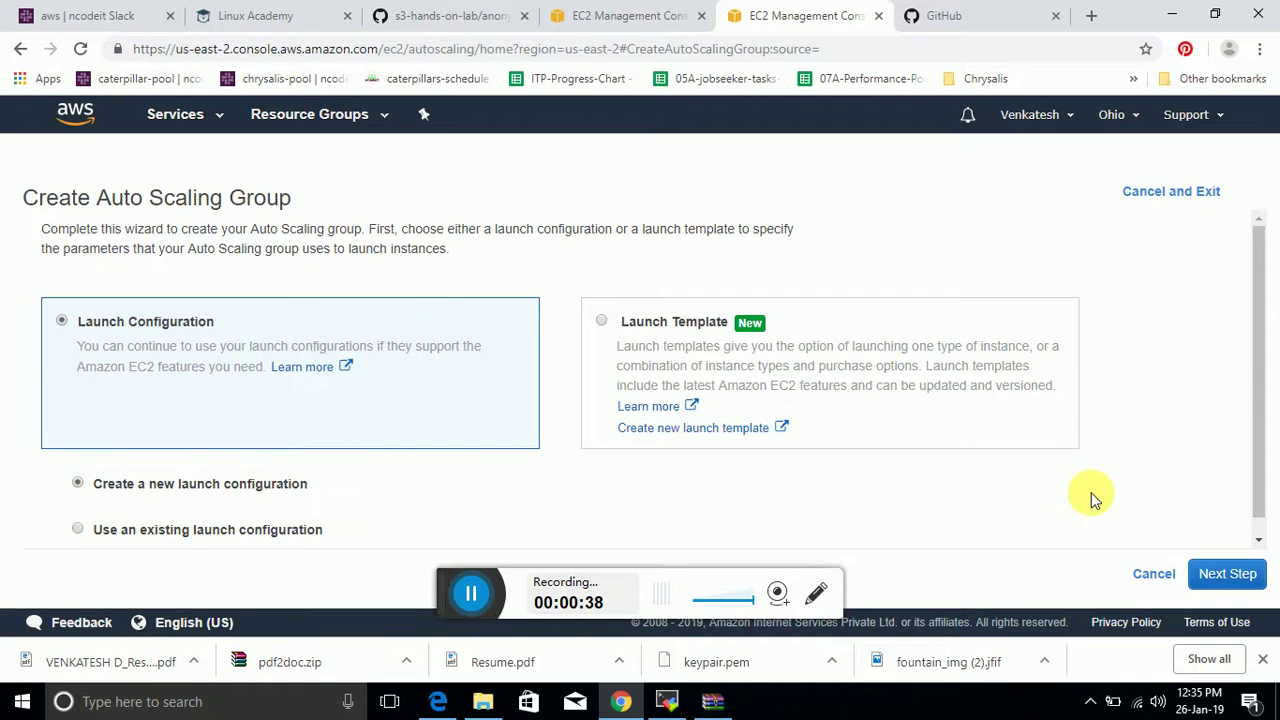
left_click(1163, 570)
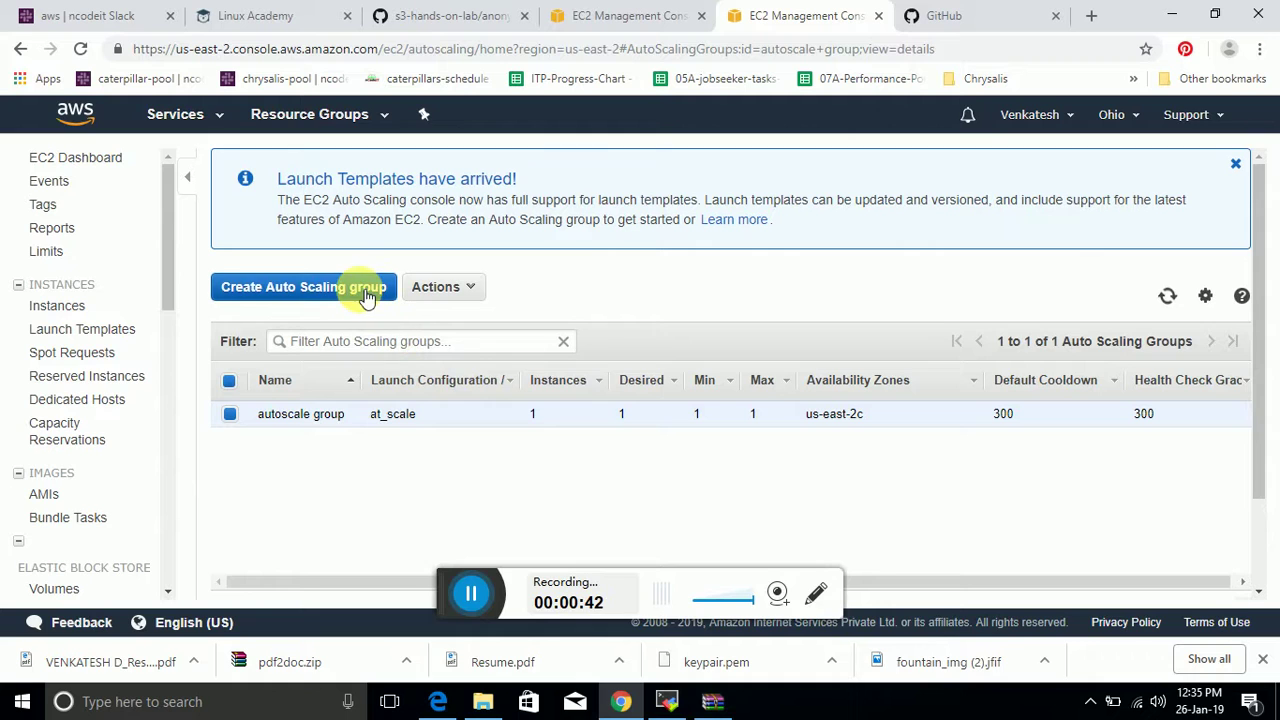
left_click(367, 293)
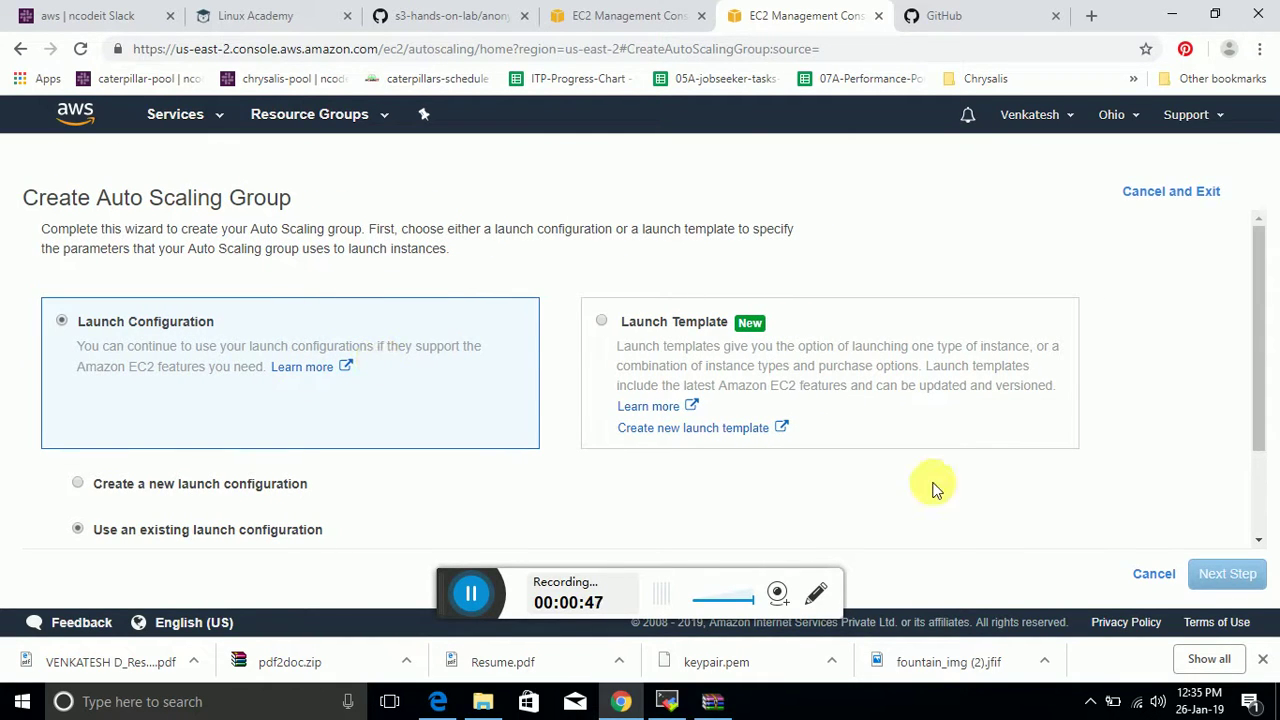
left_click(78, 485)
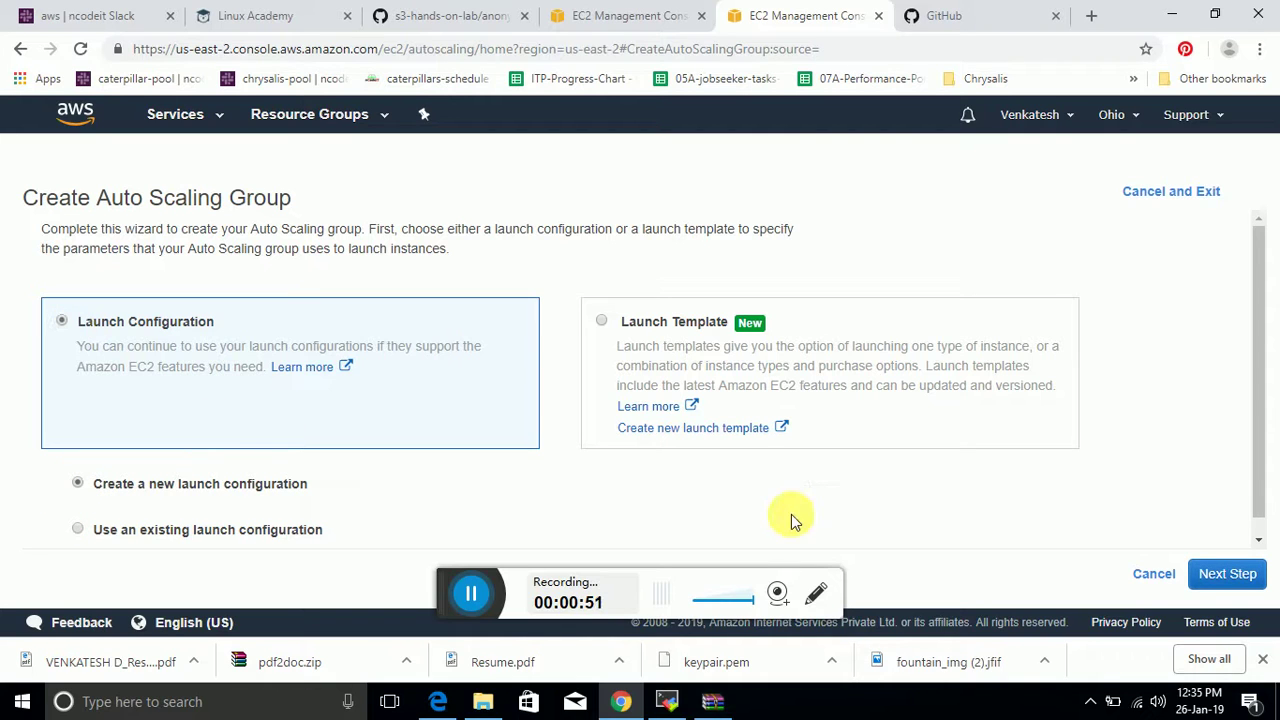
left_click(1224, 573)
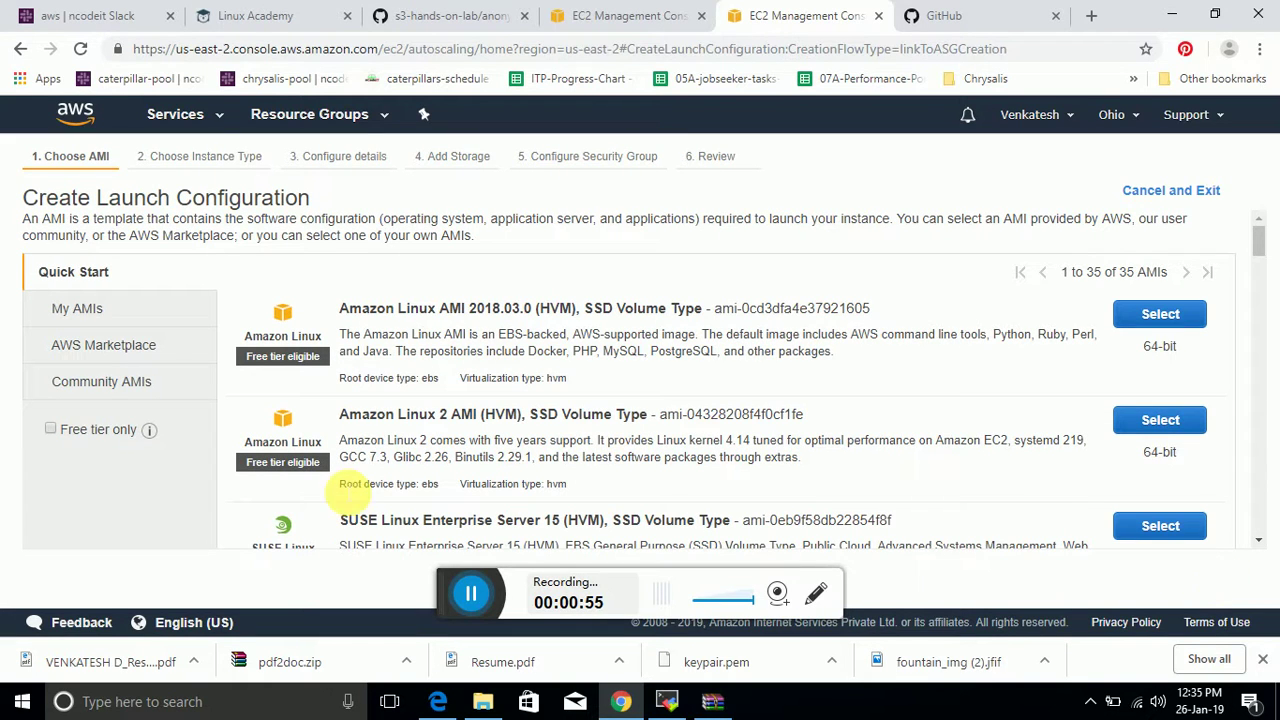
left_click(116, 320)
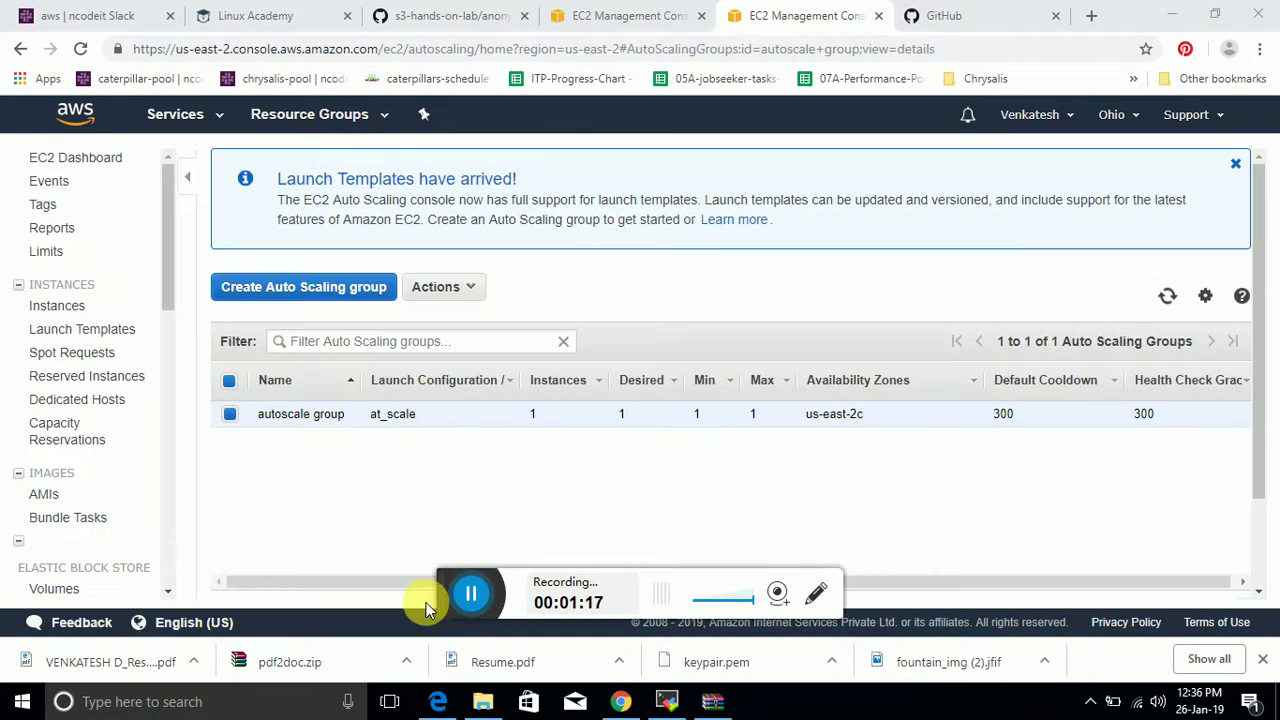
- Start a new scaling policy with steps for the existing autoscale group
left_click(1260, 513)
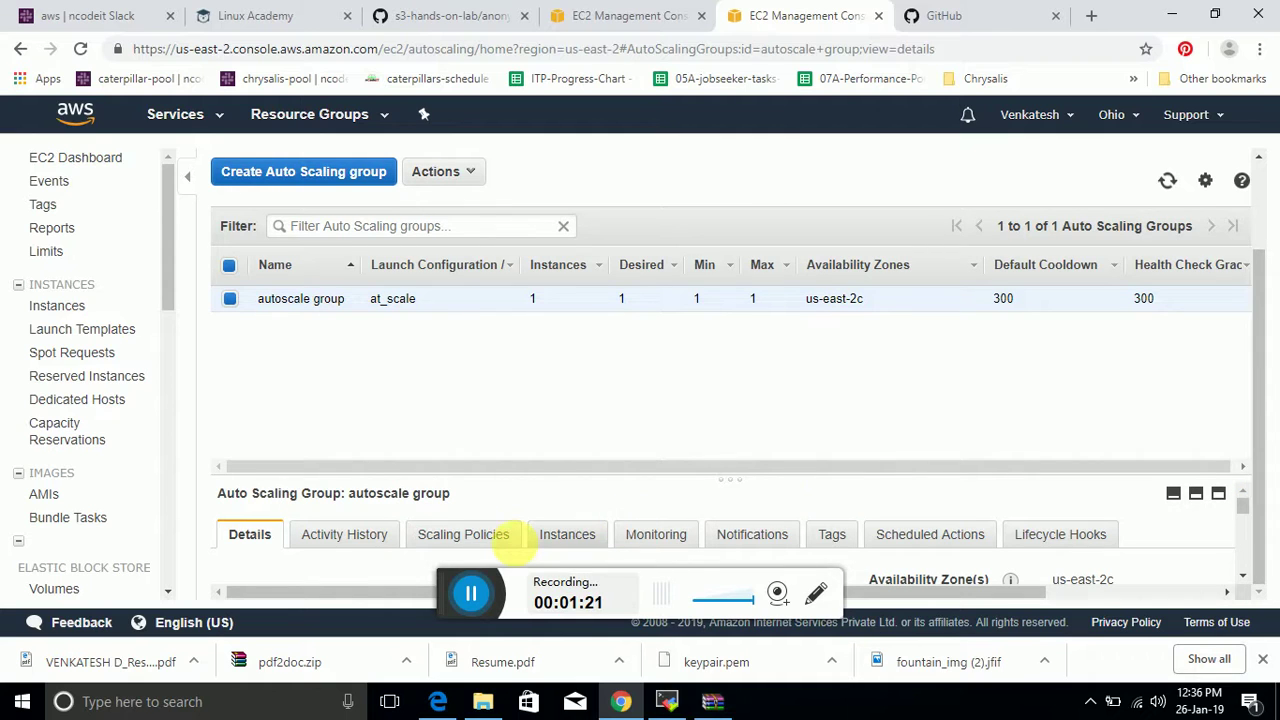
left_click(476, 538)
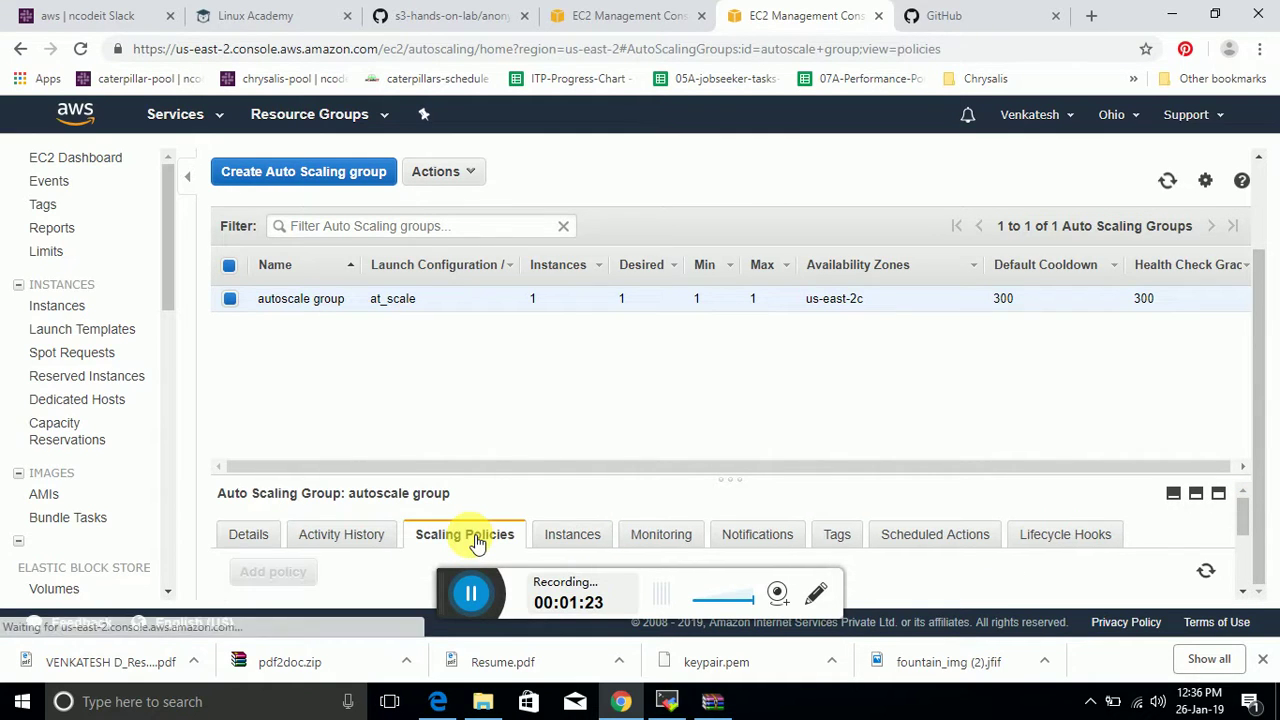
left_click(1219, 495)
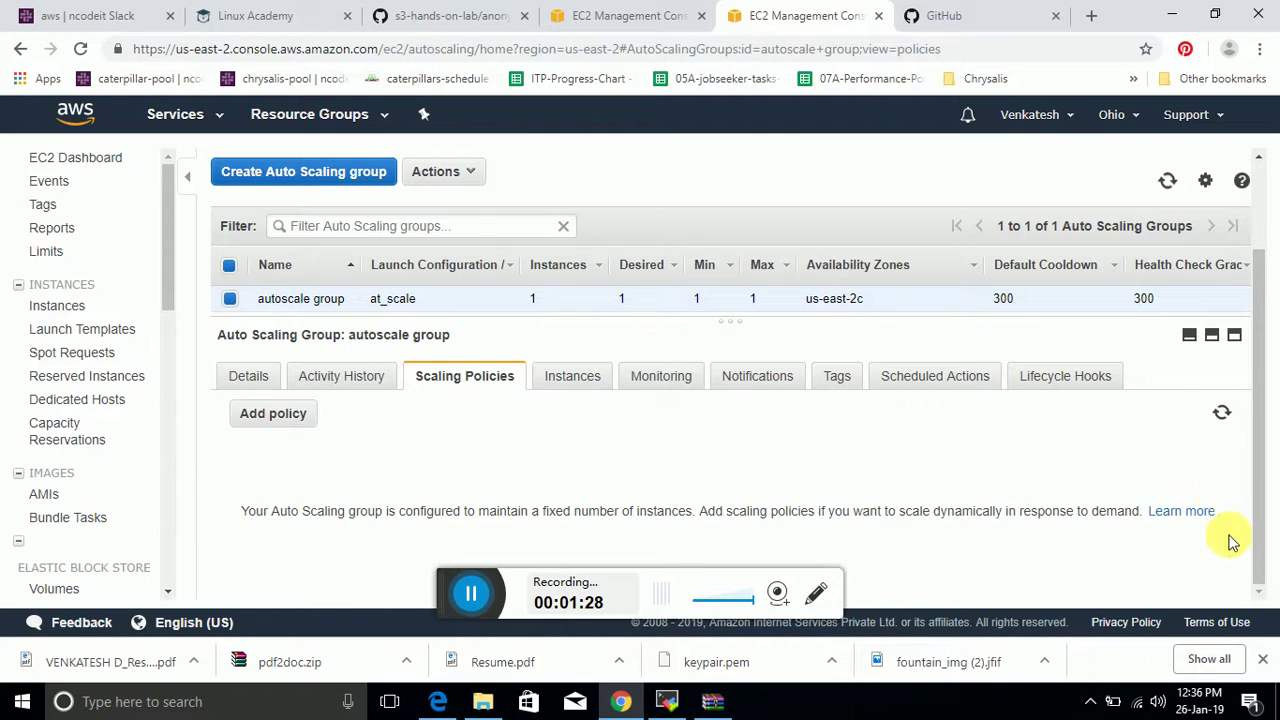
left_click(295, 416)
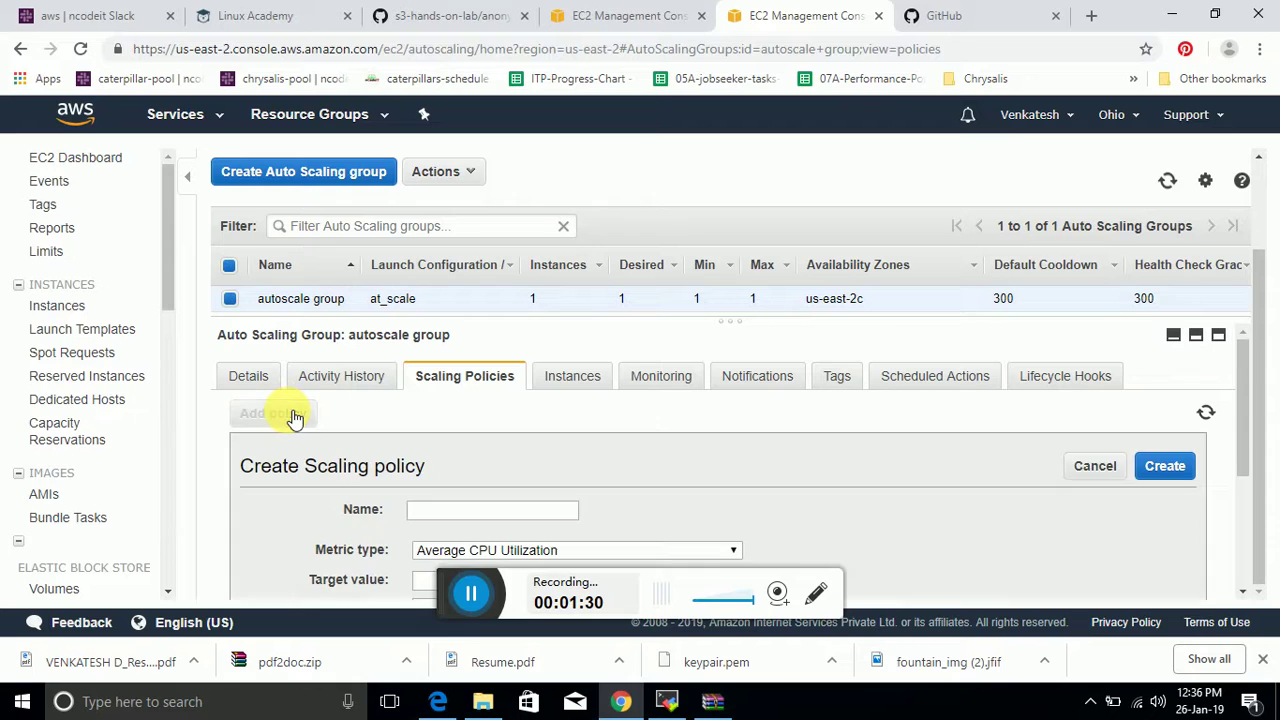
left_click(1245, 592)
left_click(1245, 592)
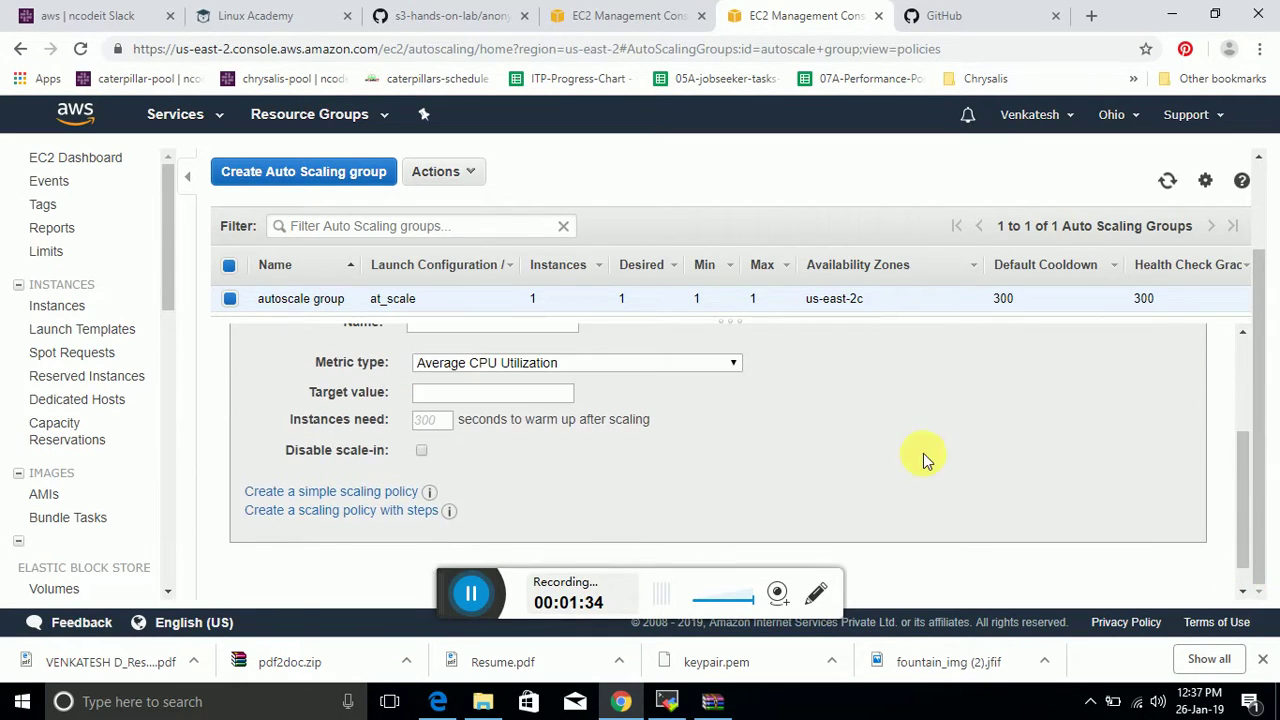
left_click(370, 512)
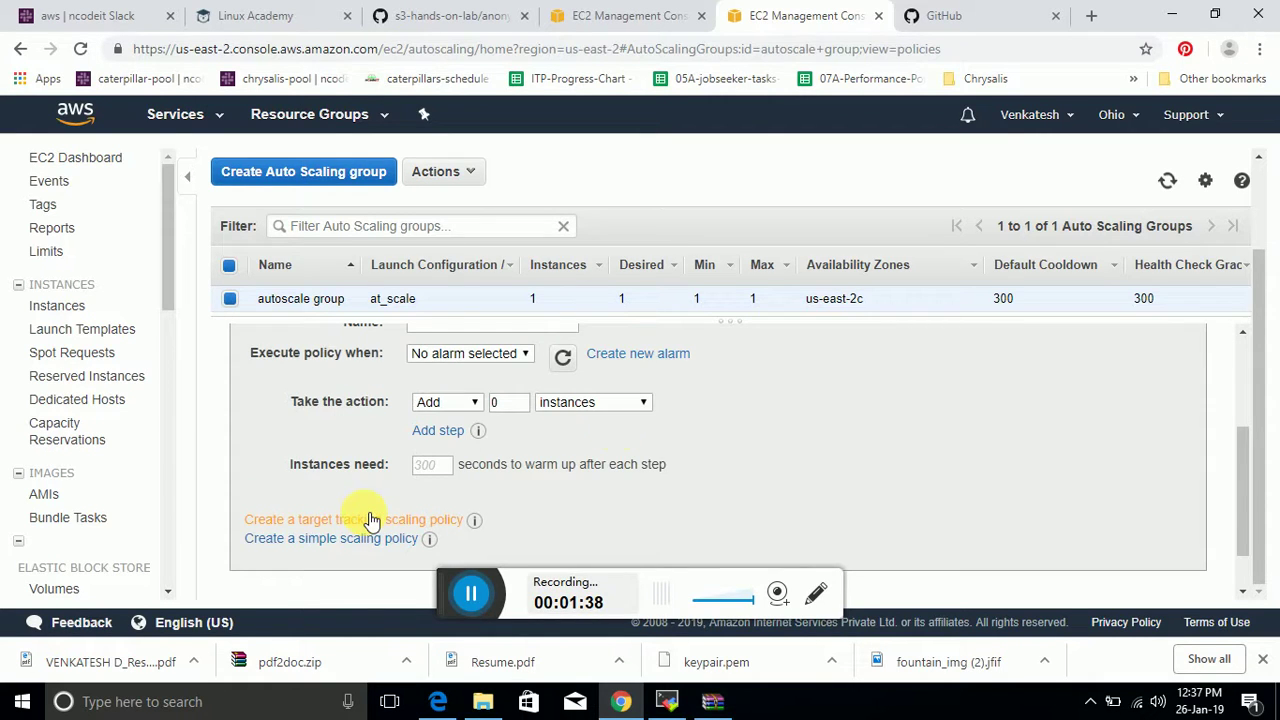
- Create an alarm for the policy without a notification, triggered when average CPU Utilization is >= 70 percent
scroll(1249, 380, "up", 3)
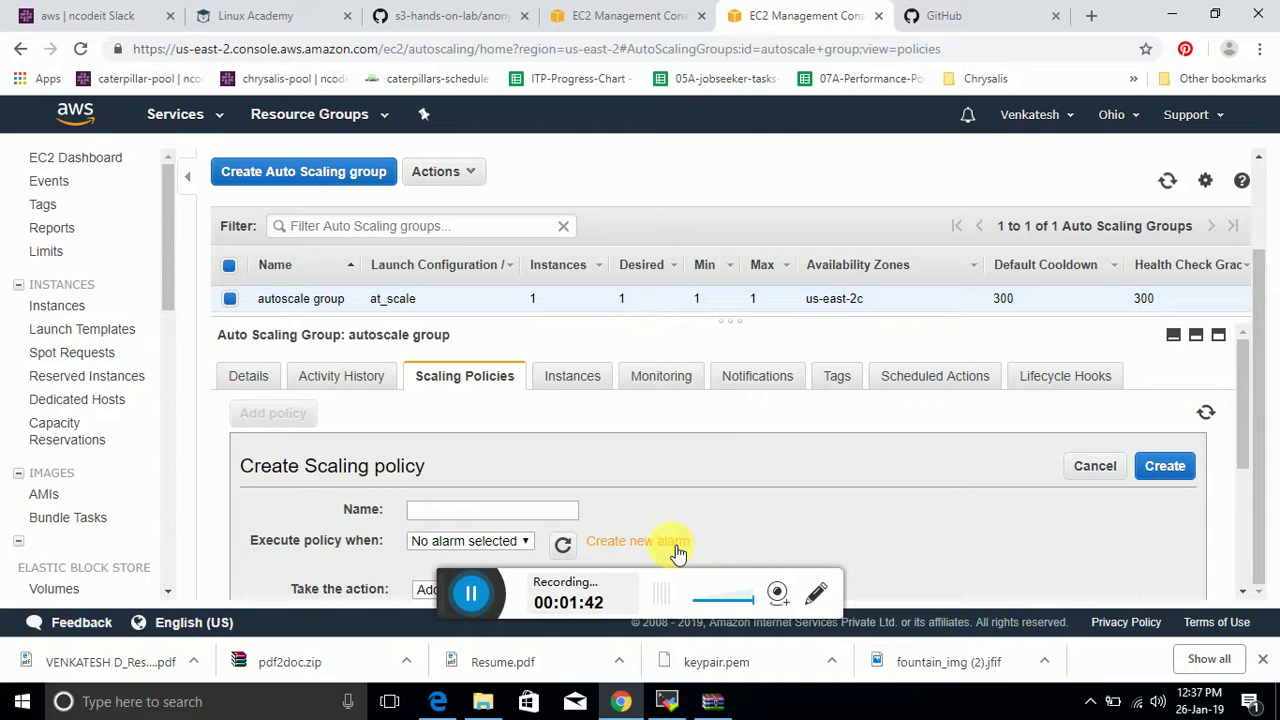
left_click(676, 549)
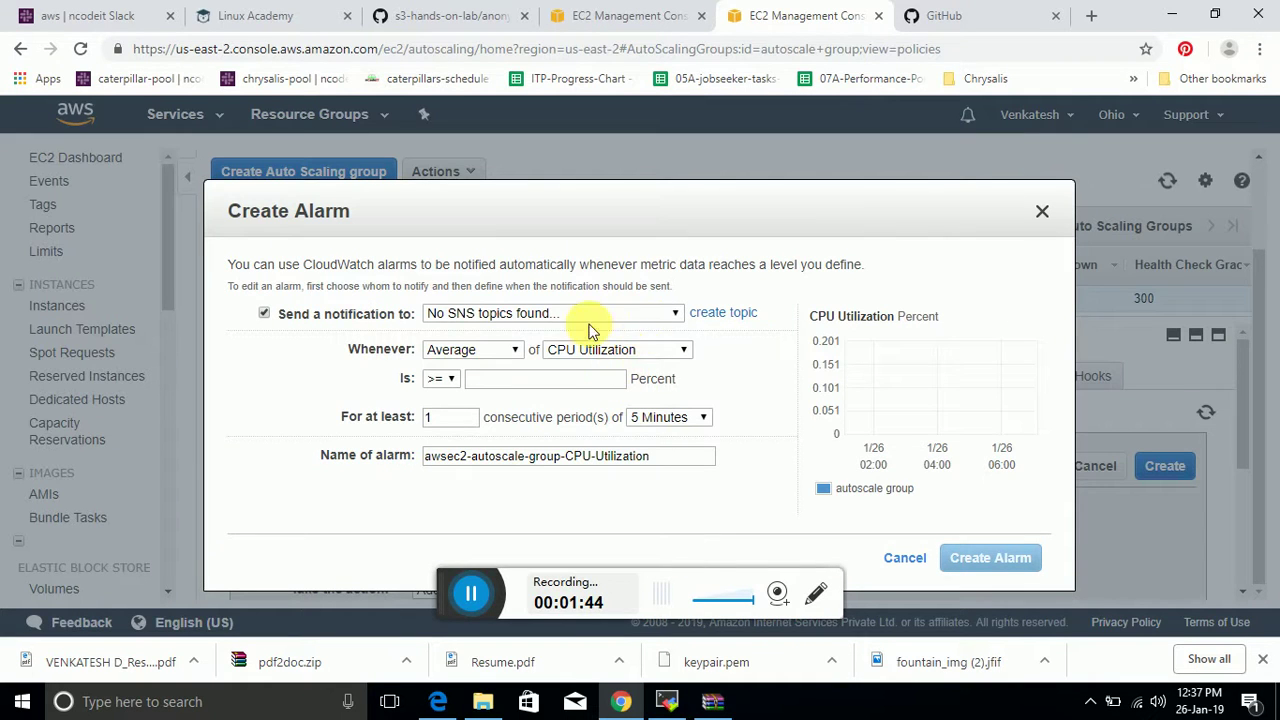
left_click(265, 313)
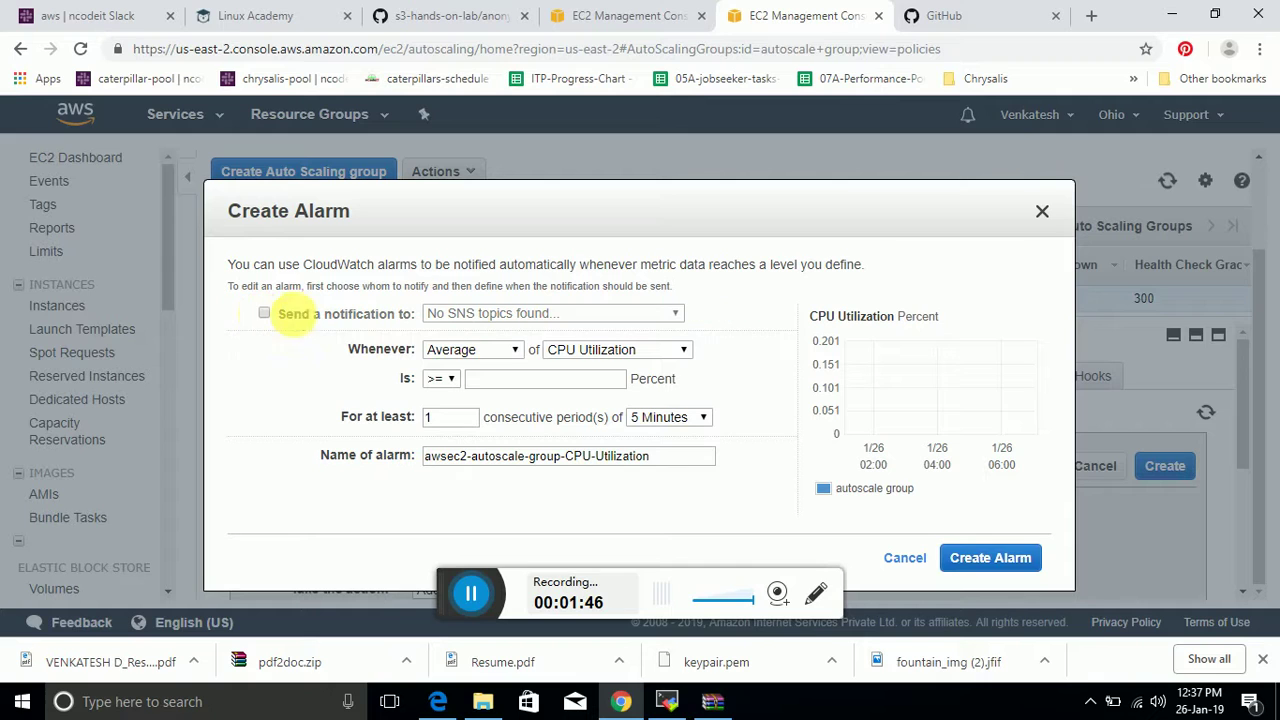
left_click(447, 381)
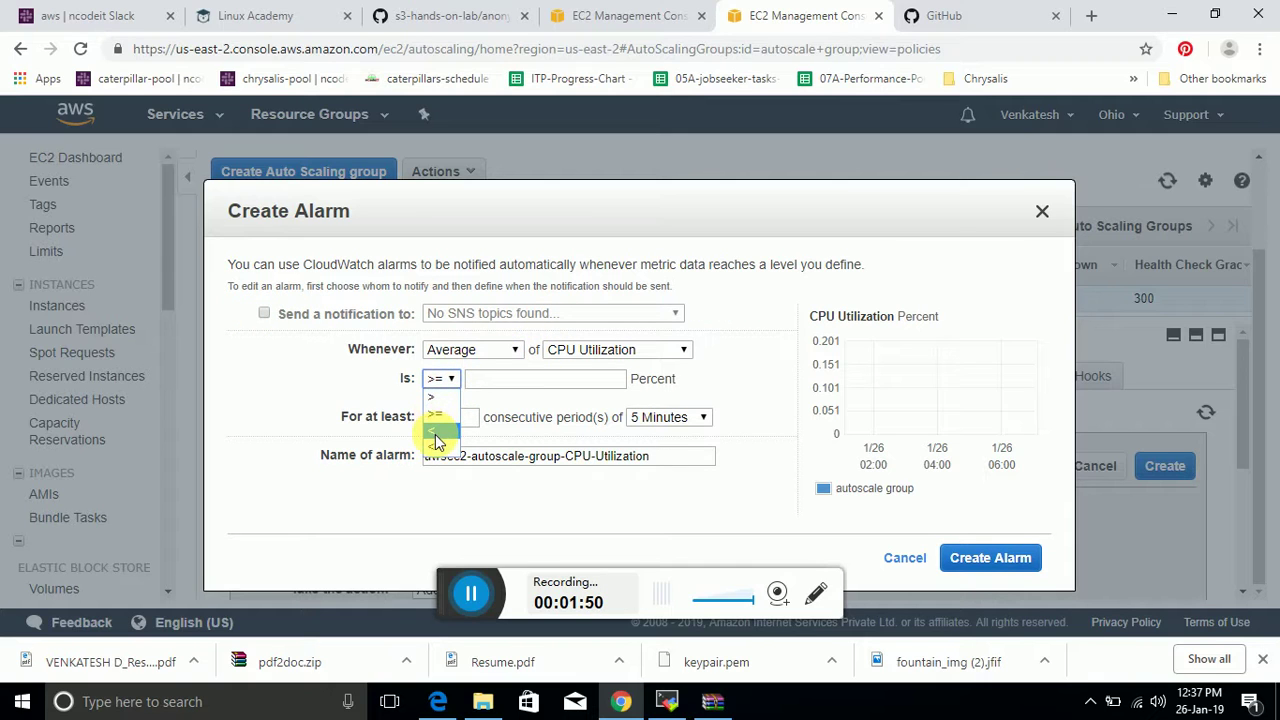
left_click(437, 414)
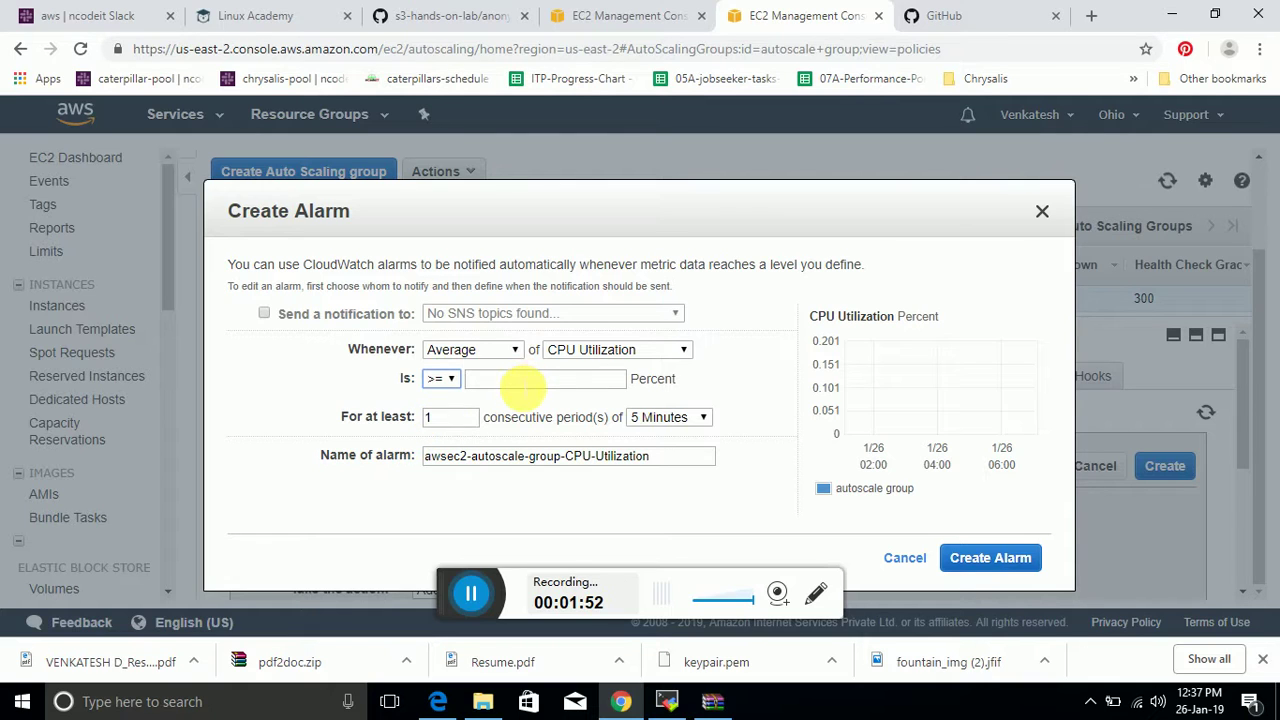
left_click(522, 385)
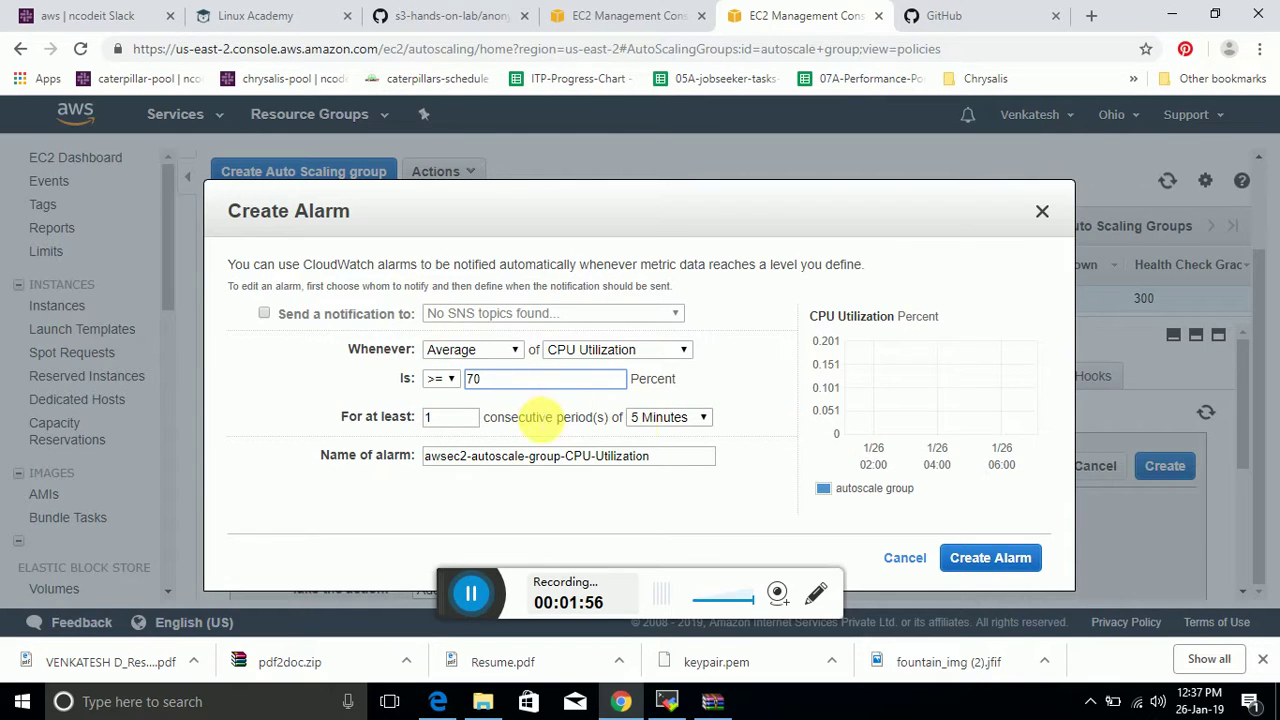
left_click(988, 557)
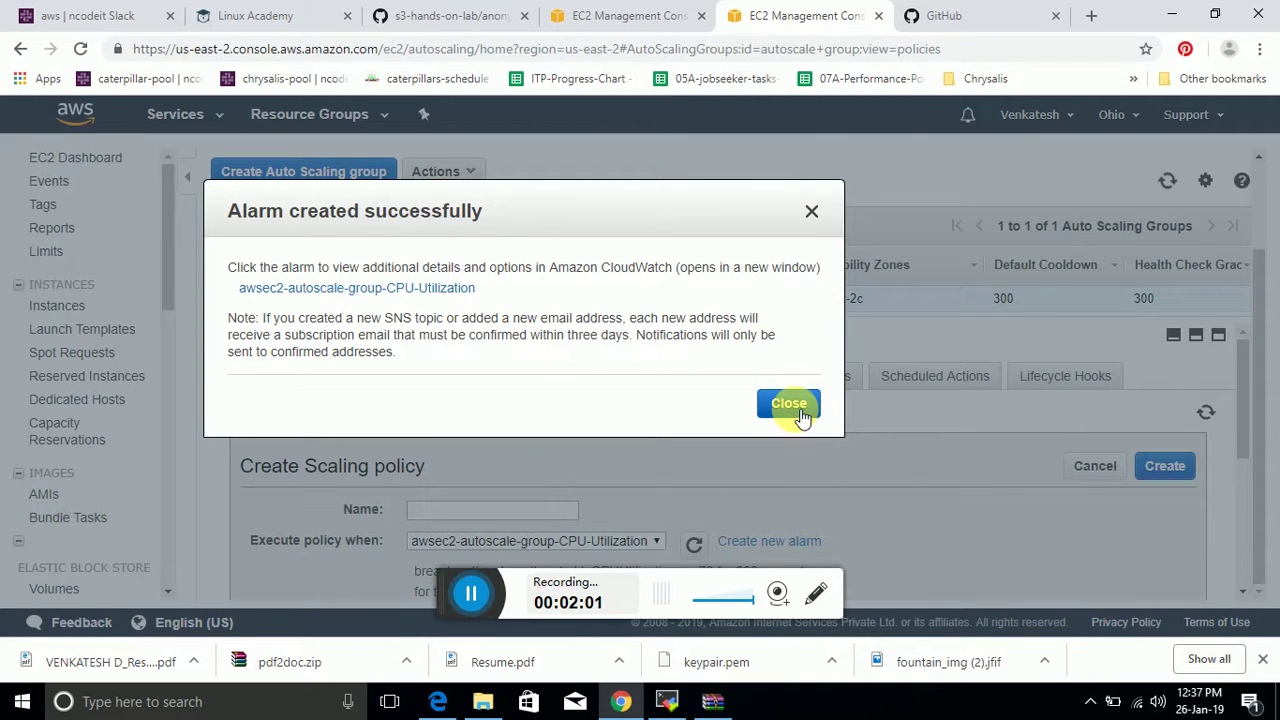
left_click(796, 407)
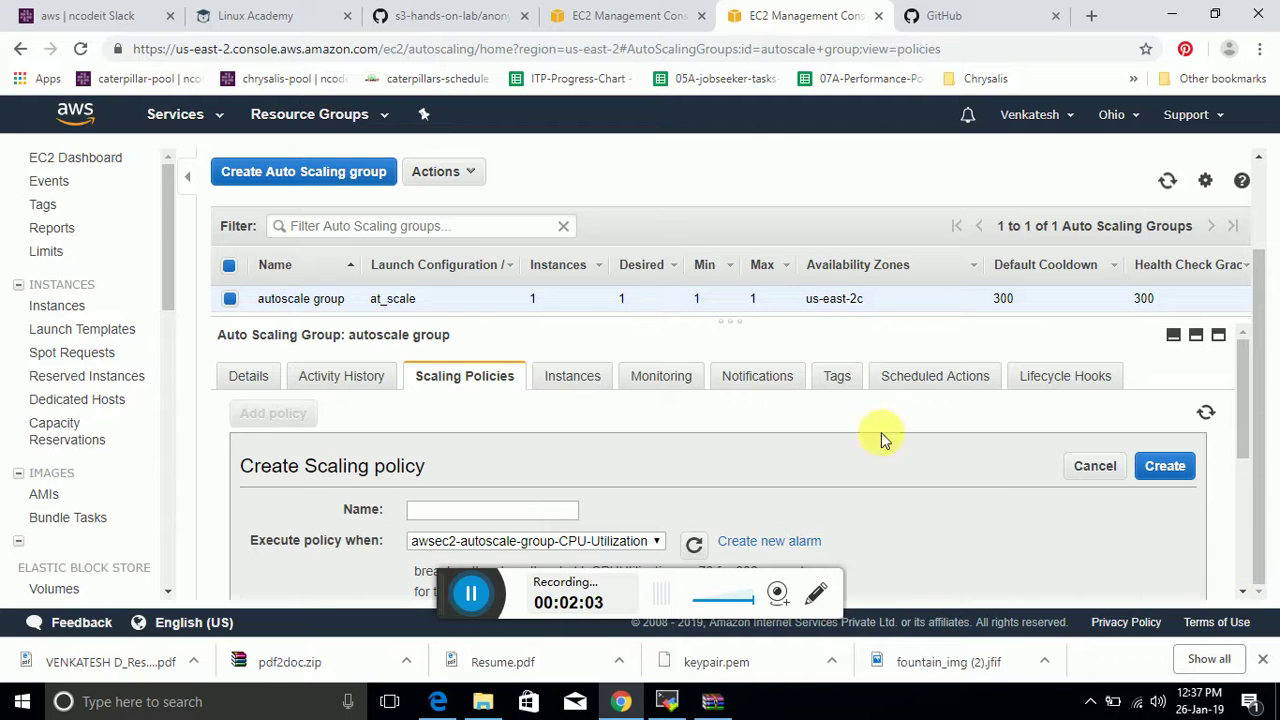
- Open the CloudWatch console in place of the AMIs page and reload it
left_click(624, 16)
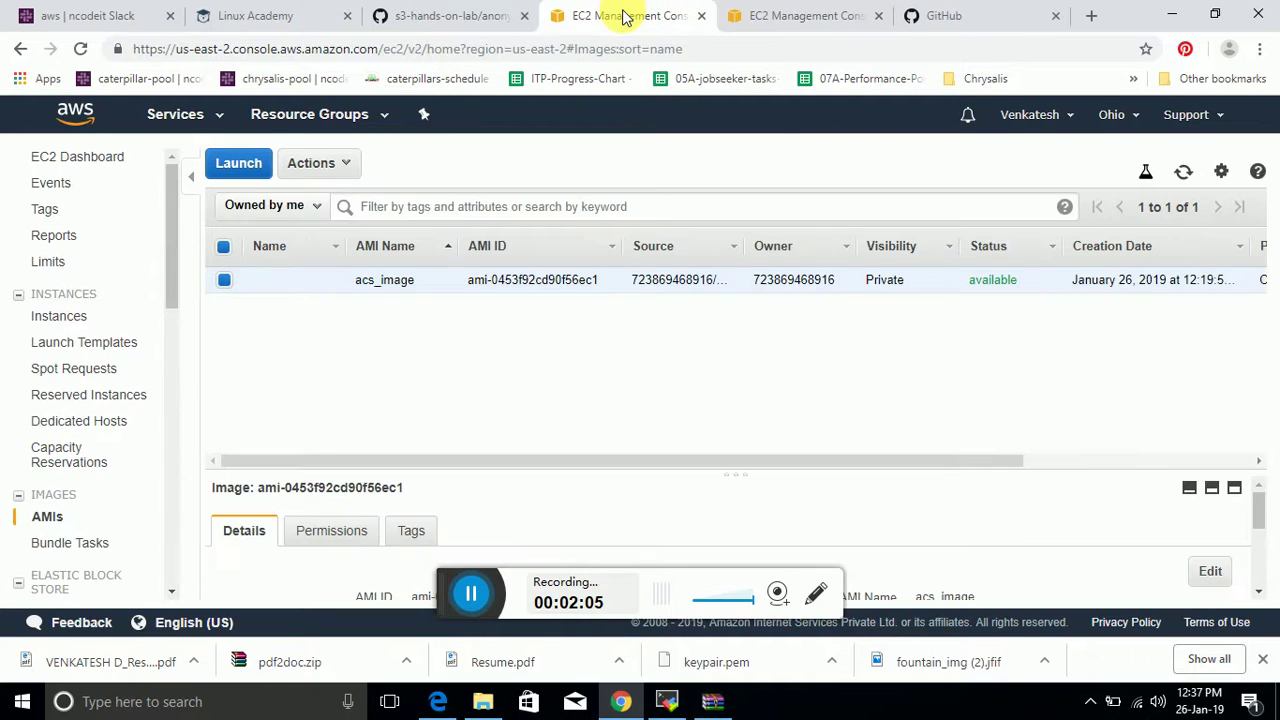
left_click(186, 114)
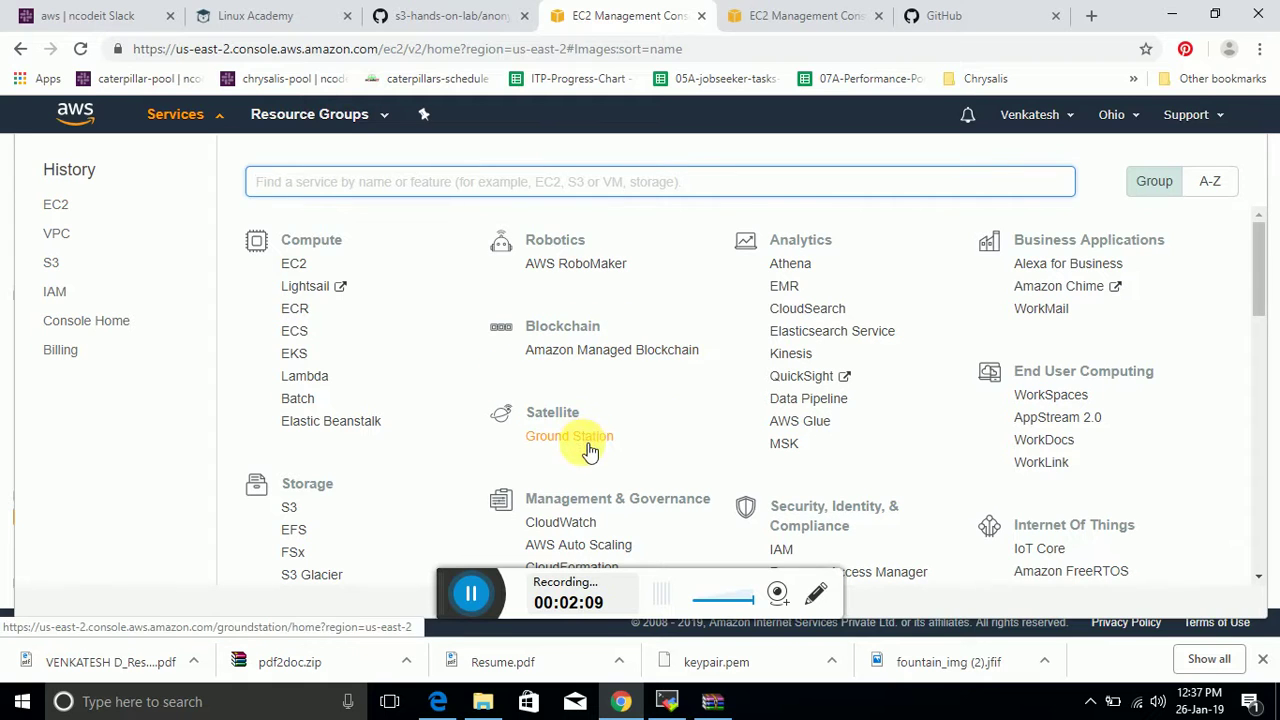
left_click(568, 521)
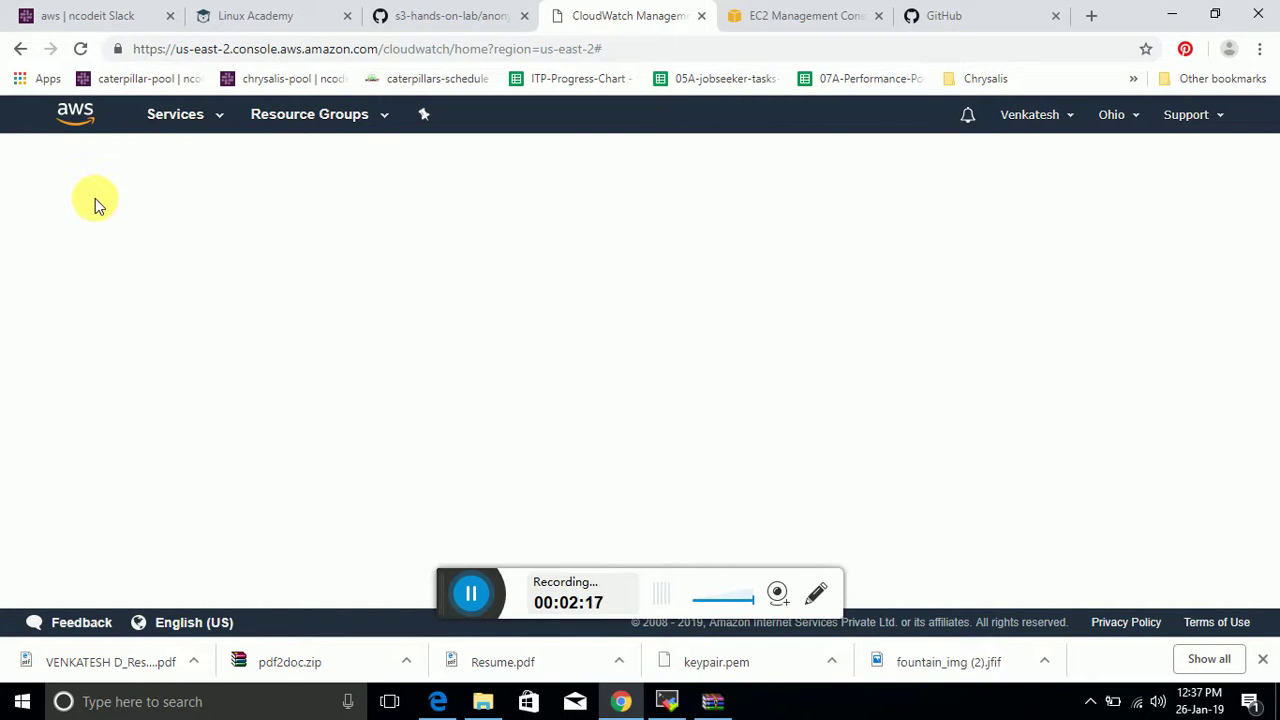
left_click(355, 48)
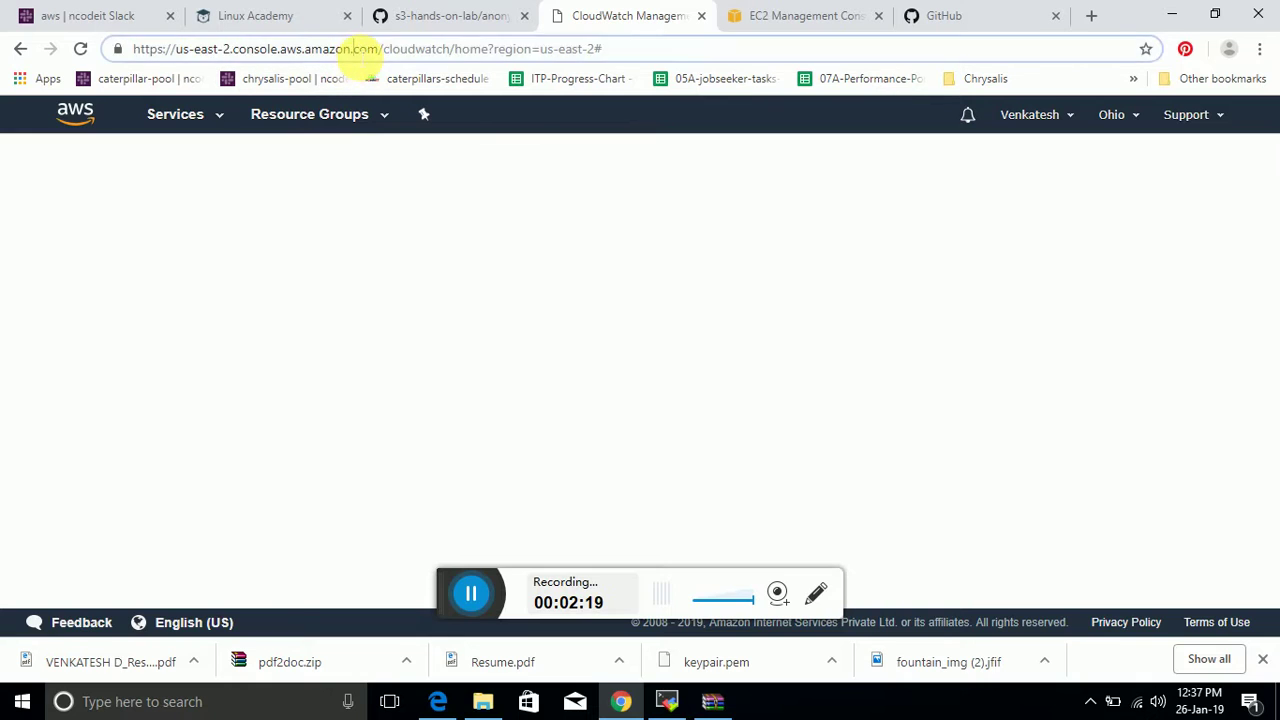
key("Return")
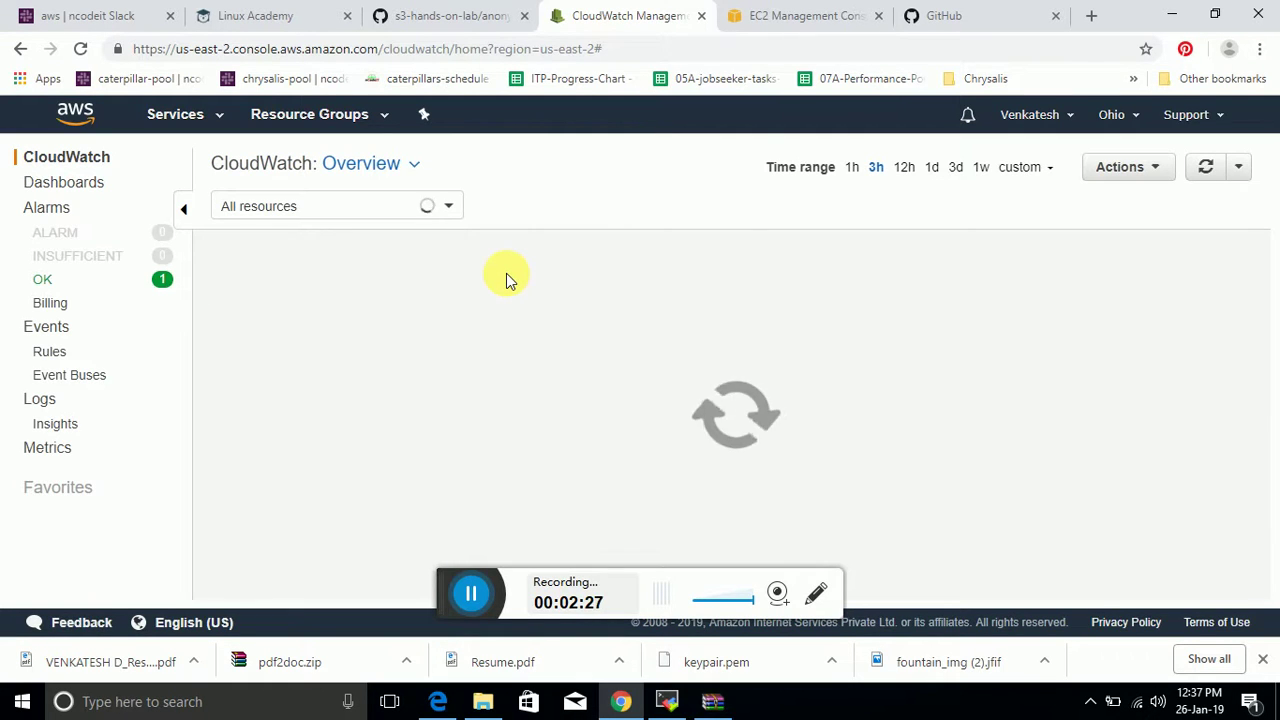
- Show the CloudWatch alarms that are in the OK state
left_click(52, 285)
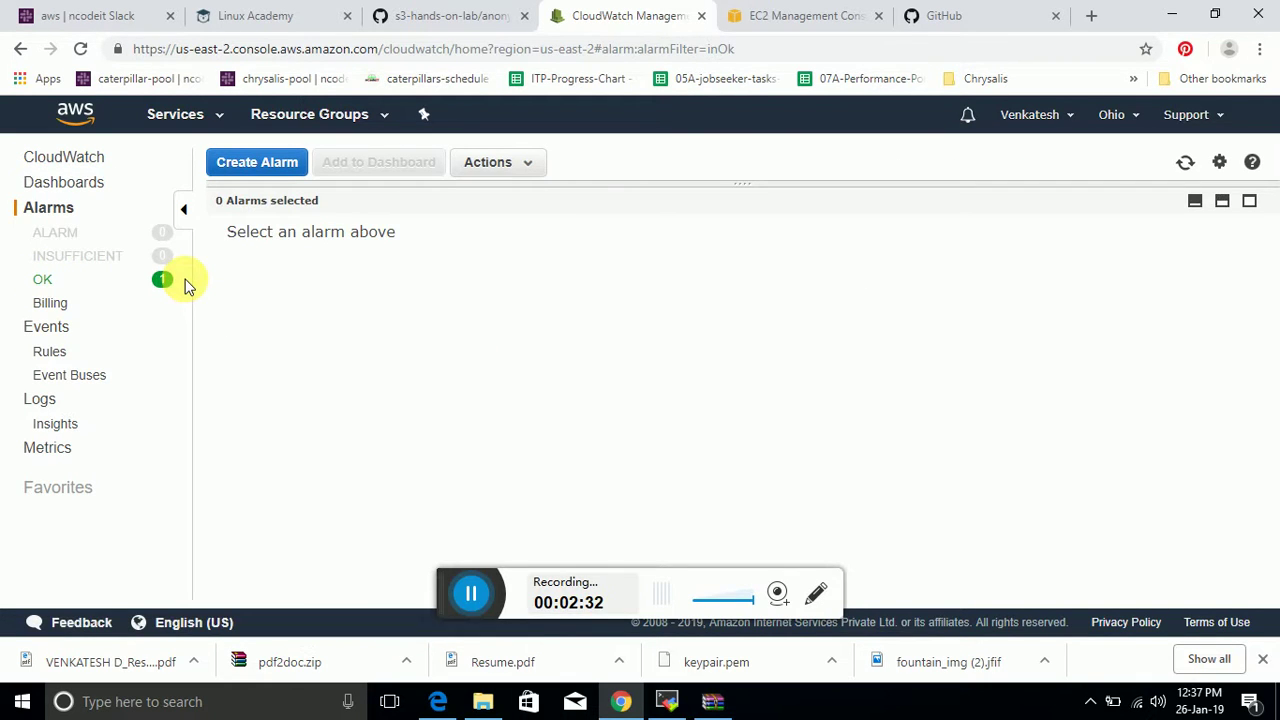
left_click(95, 212)
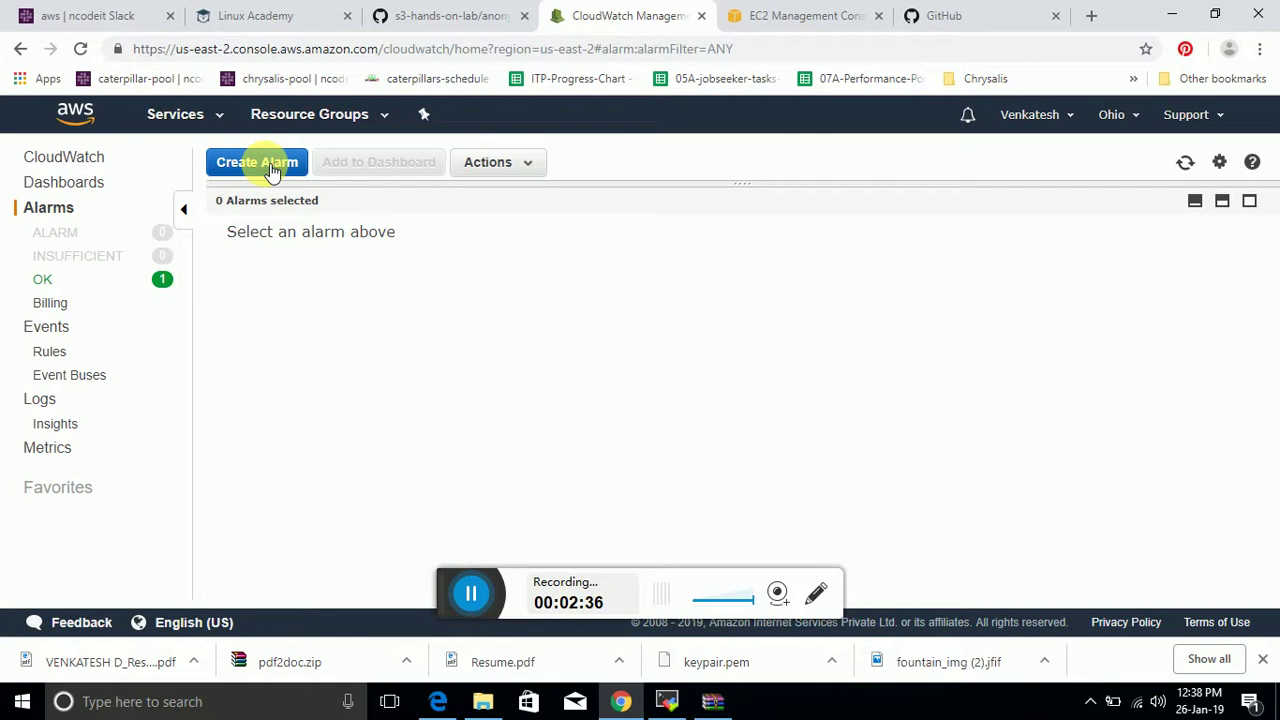
left_click(163, 282)
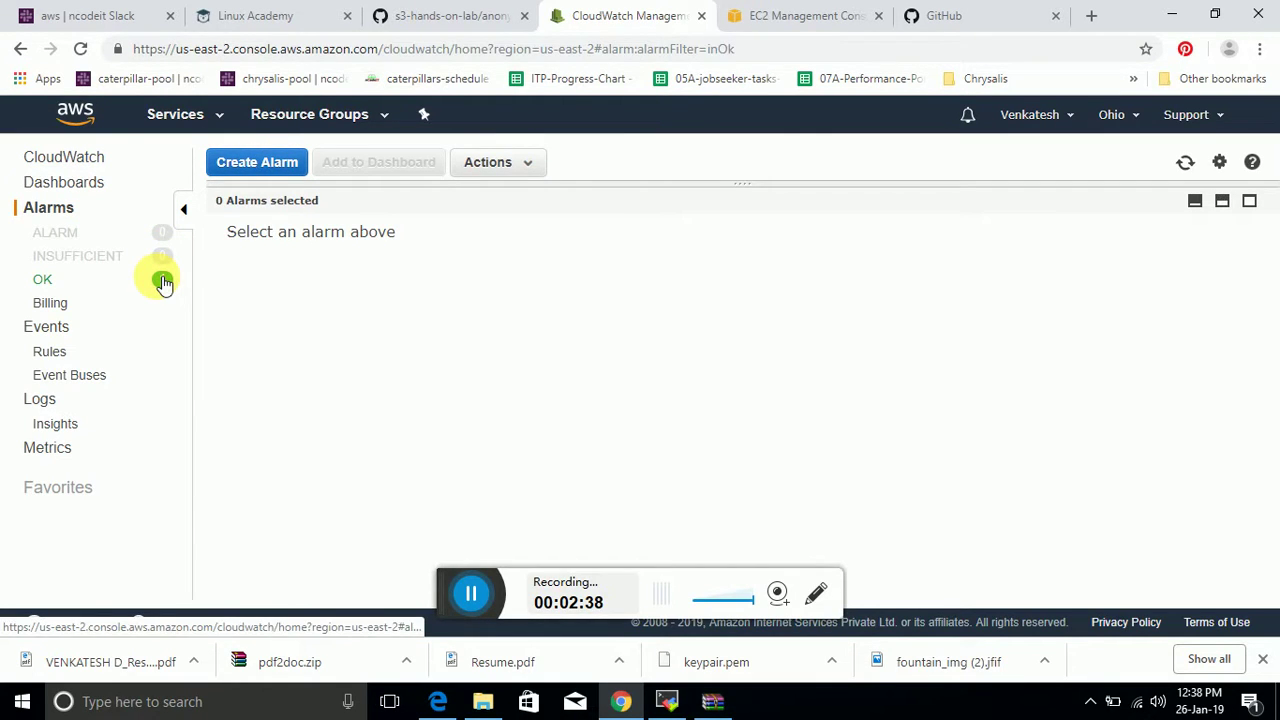
- Return to the autoscale group's scaling policies page and reload it
left_click(735, 15)
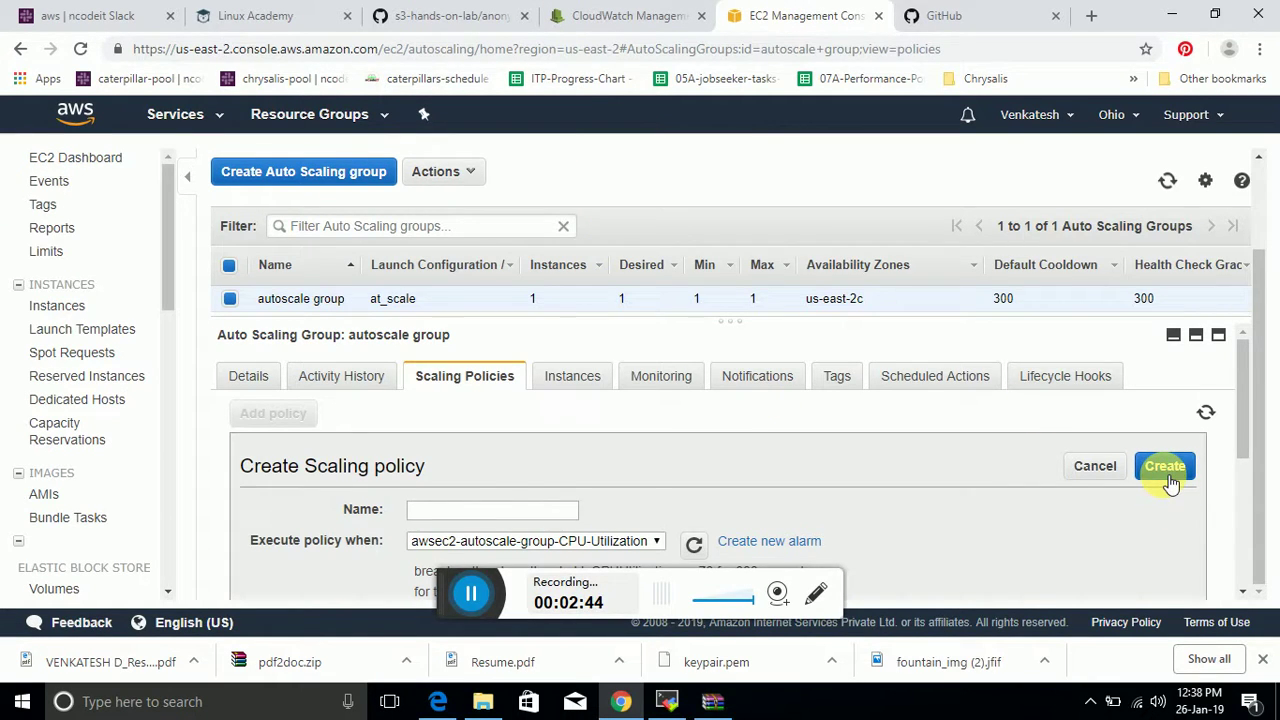
left_click(944, 48)
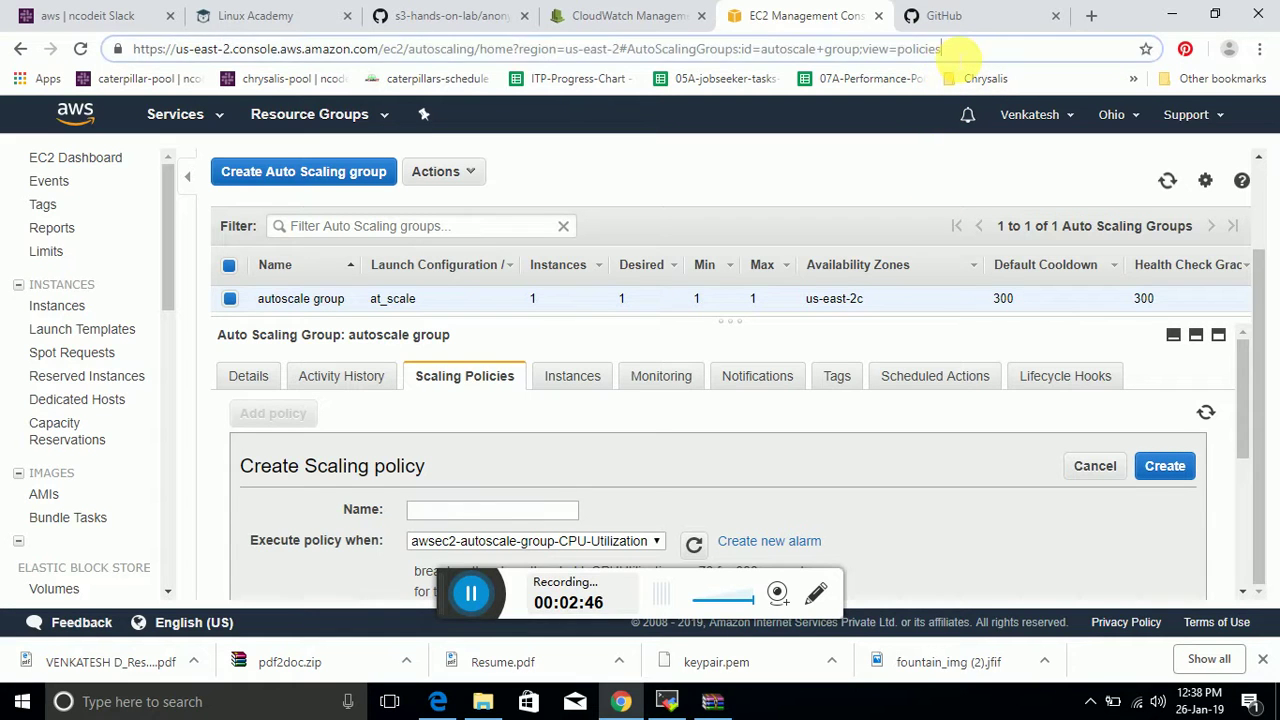
key("Return")
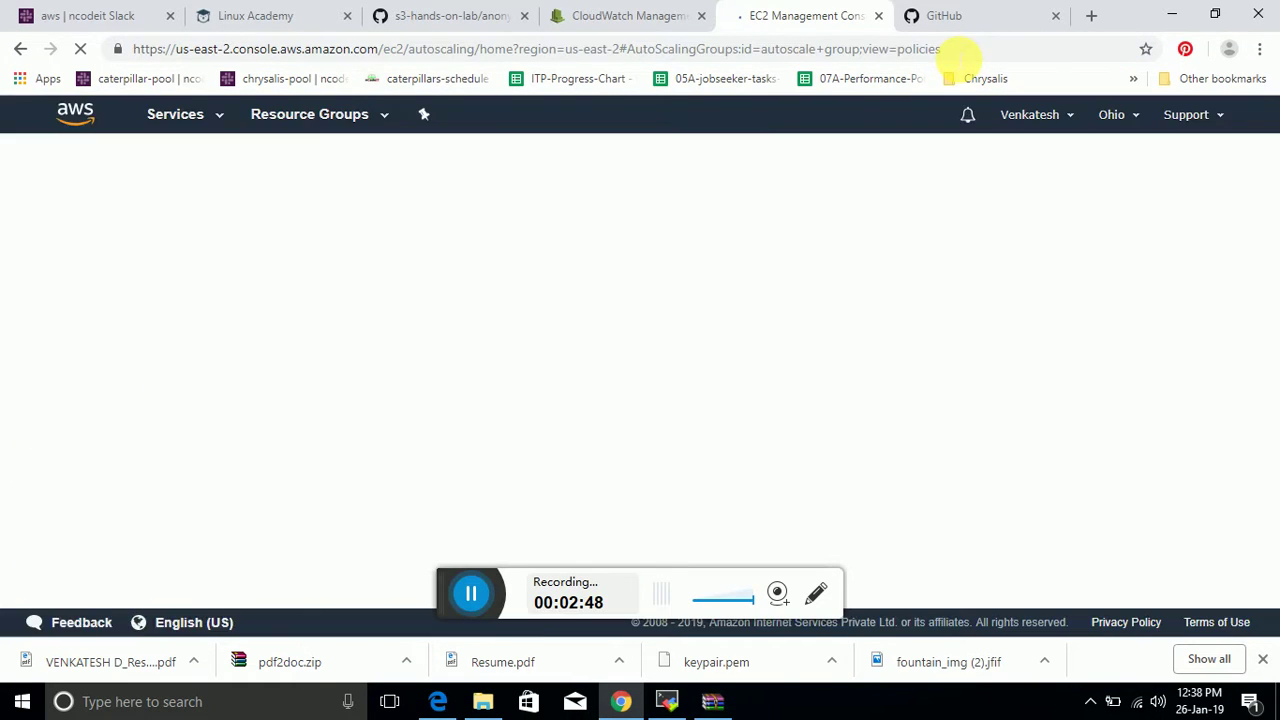
- Move the CloudWatch page to its own browser window, reload it and enlarge the alarm list area
left_click_drag(686, 10, 712, 70)
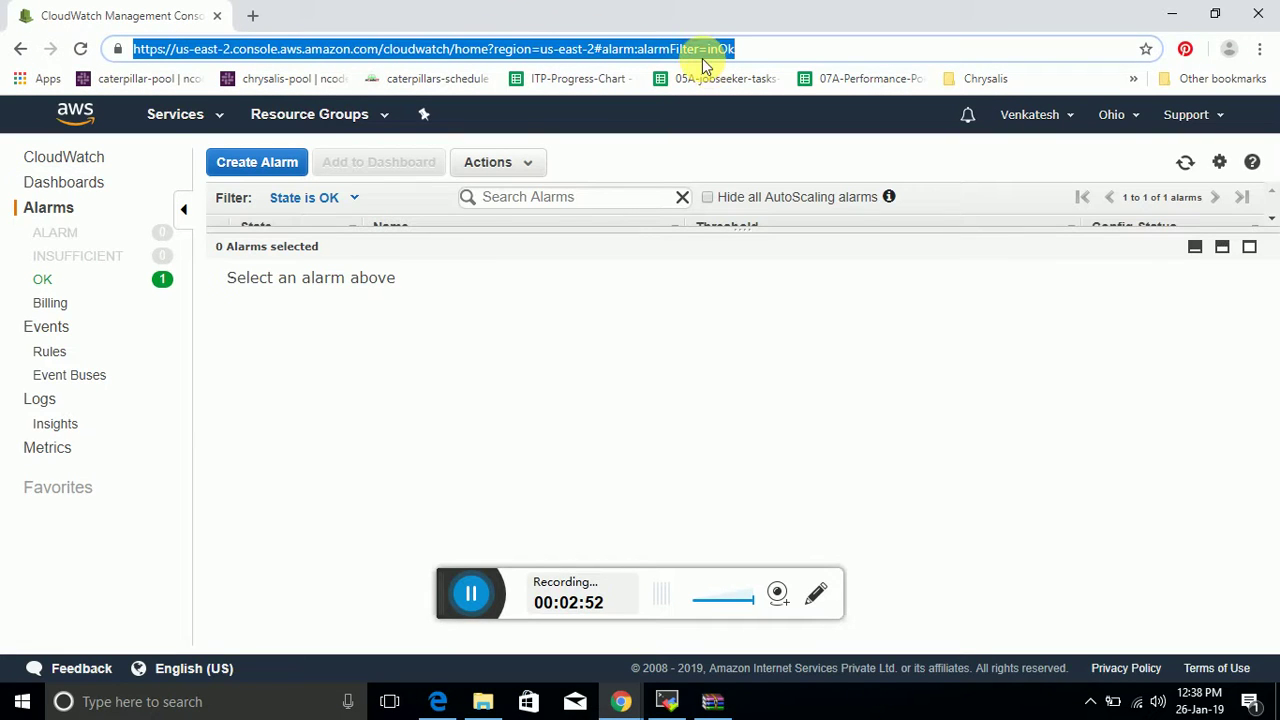
key("Return")
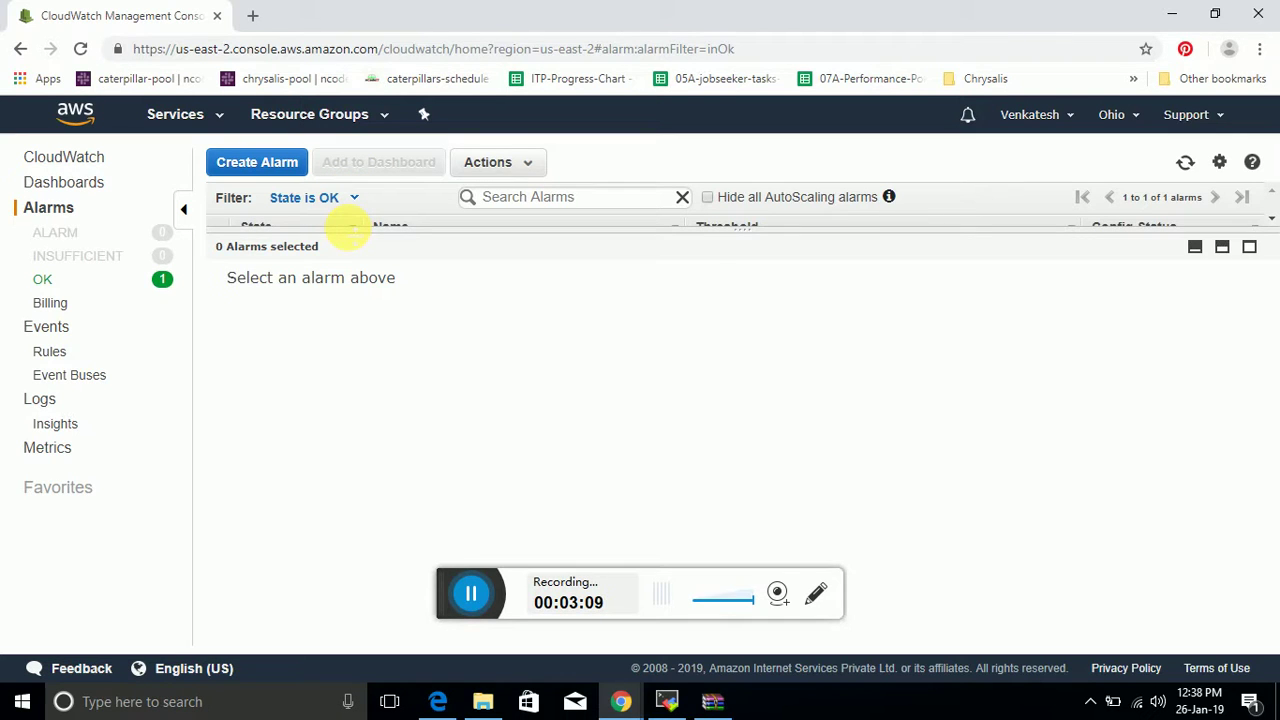
left_click_drag(350, 244, 323, 423)
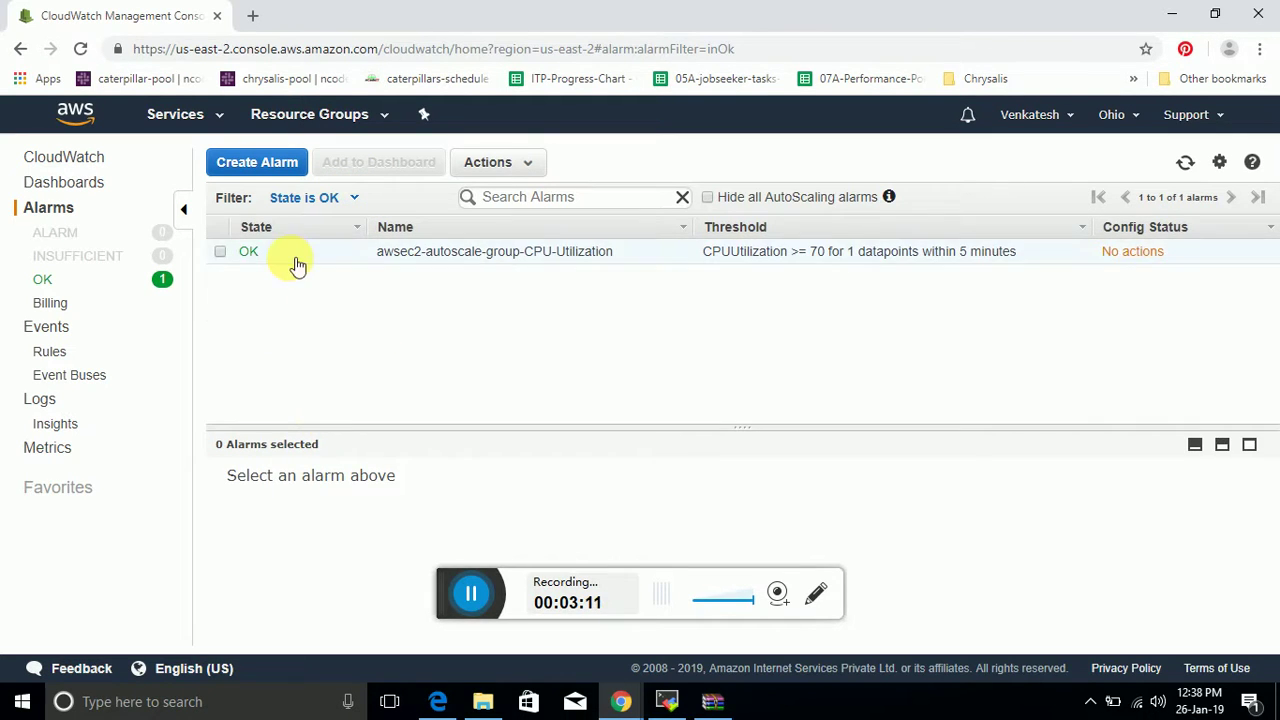
- Add the awsec2-autoscale-group-CPU-Utilization alarm to a new dashboard named ac_alaram
left_click(227, 251)
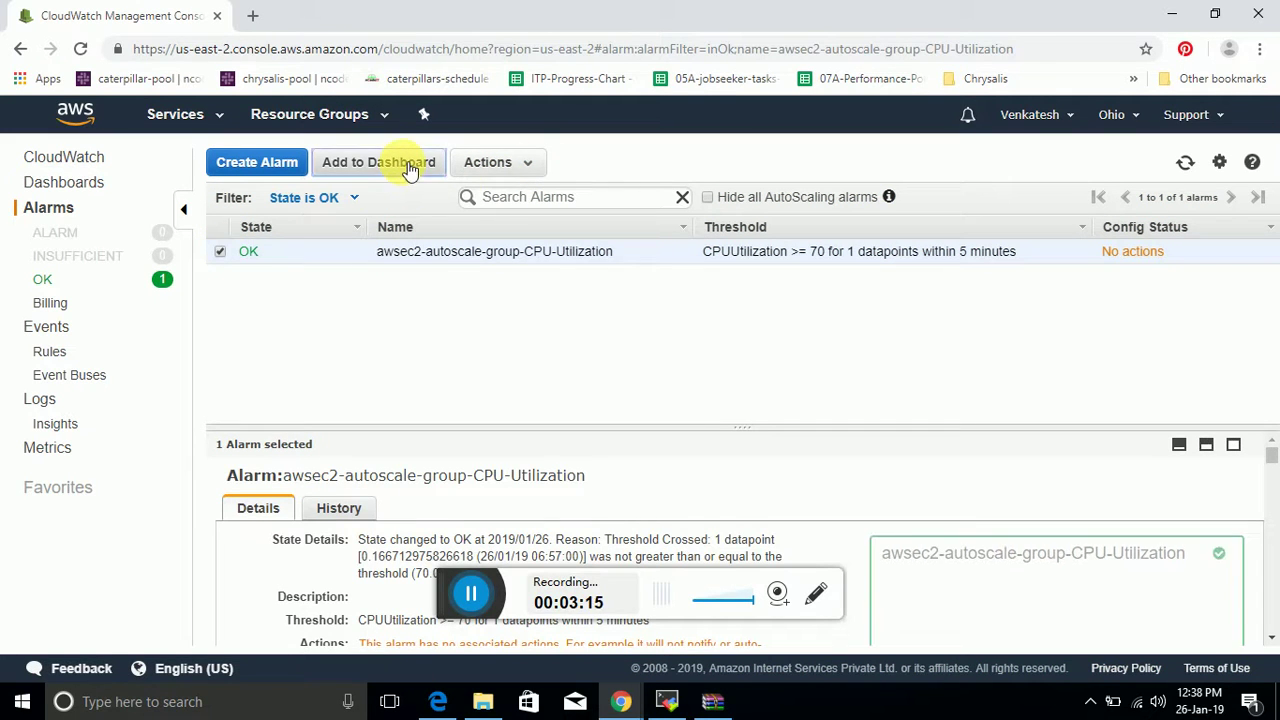
left_click(408, 167)
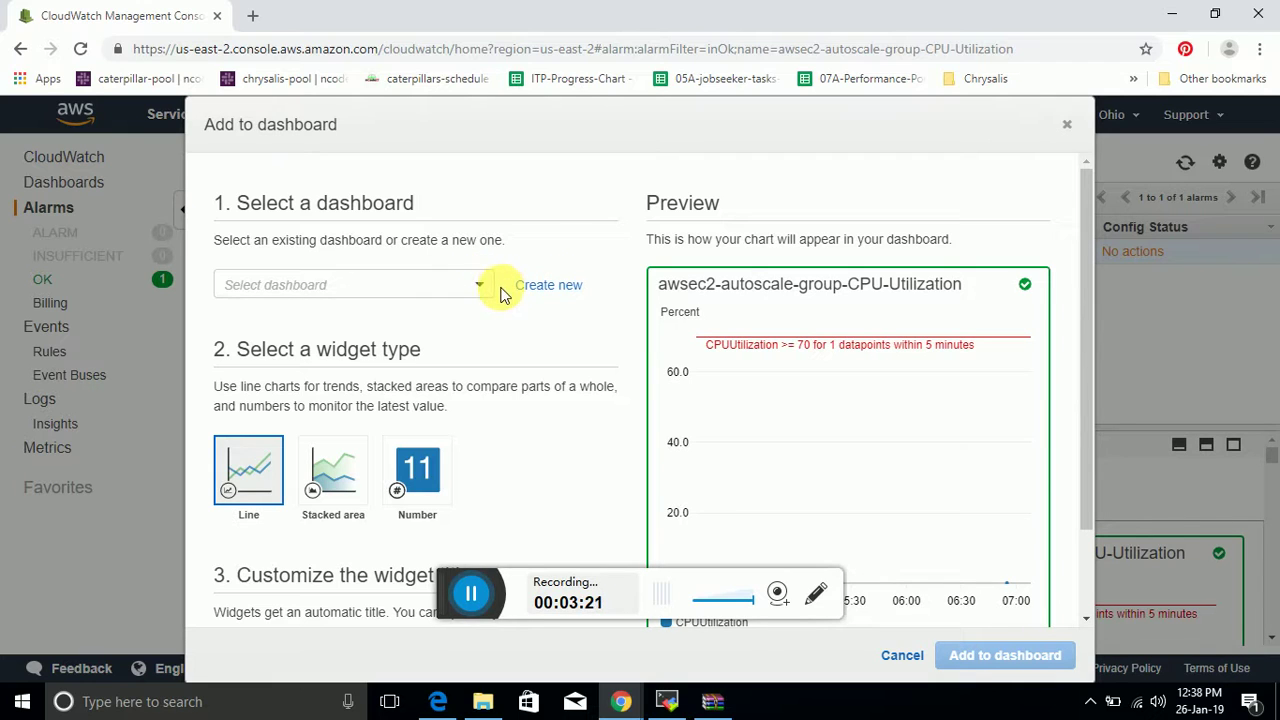
left_click(563, 284)
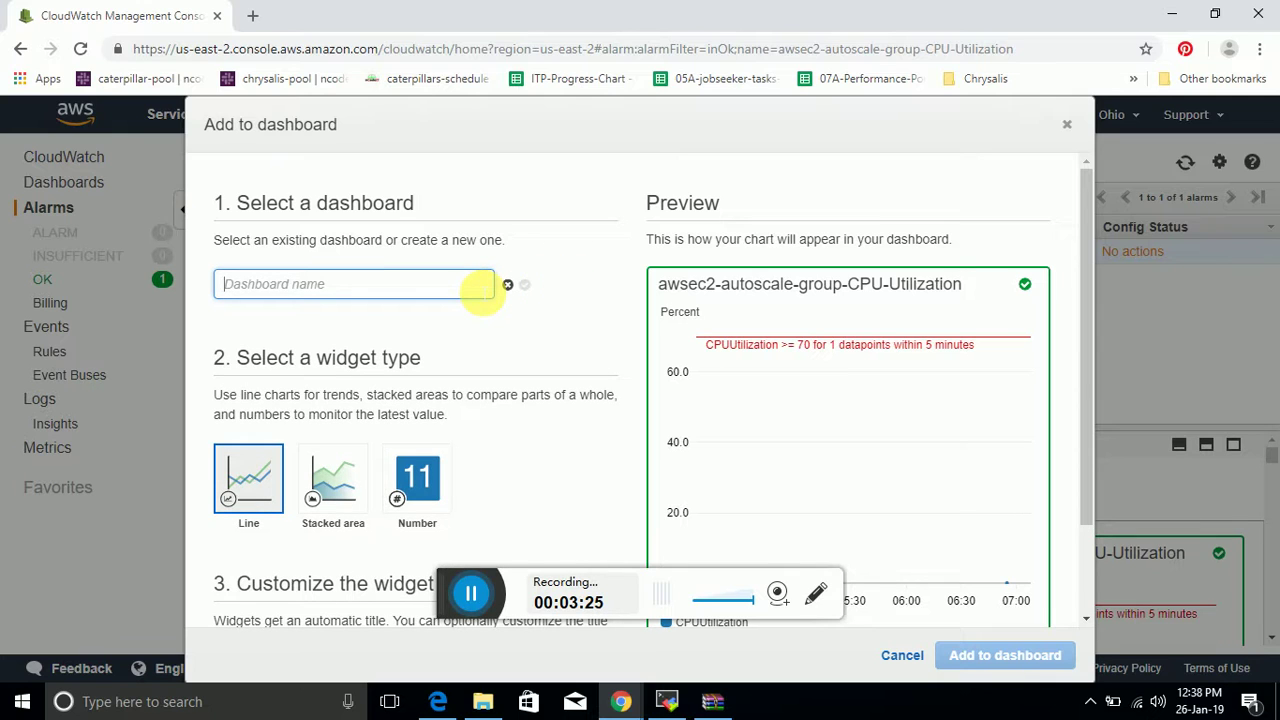
type("a")
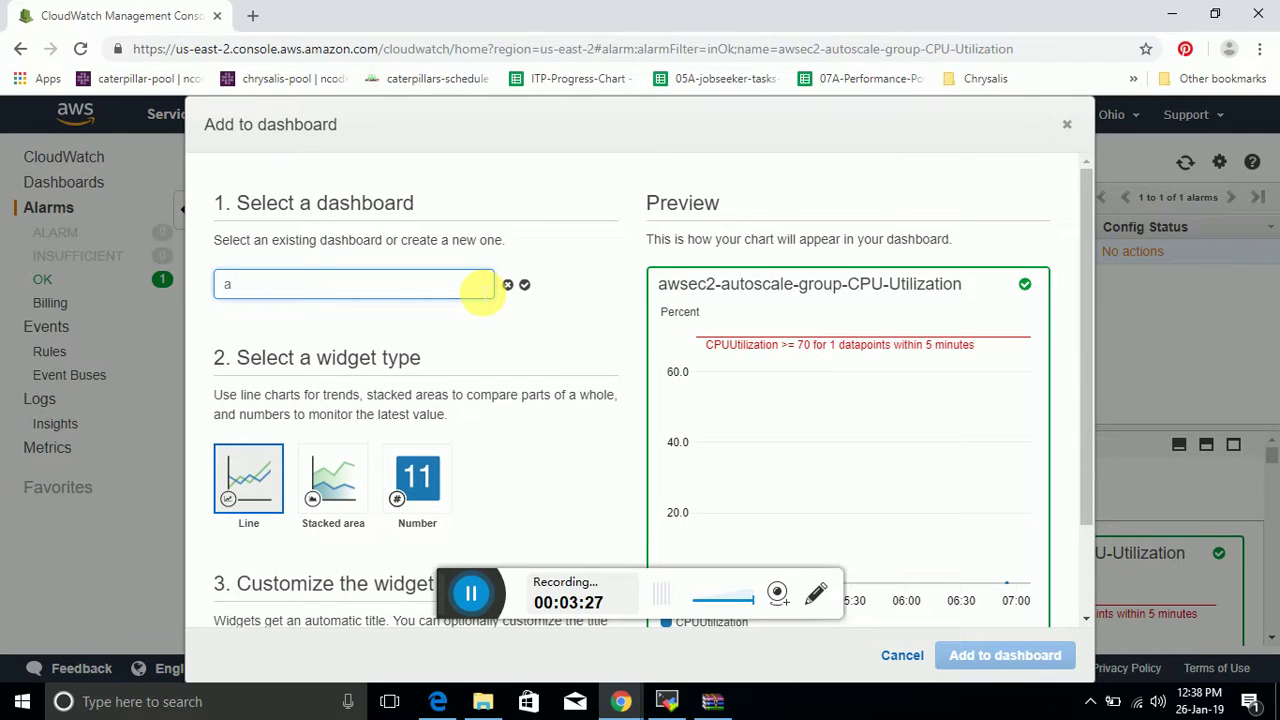
key("BackSpace")
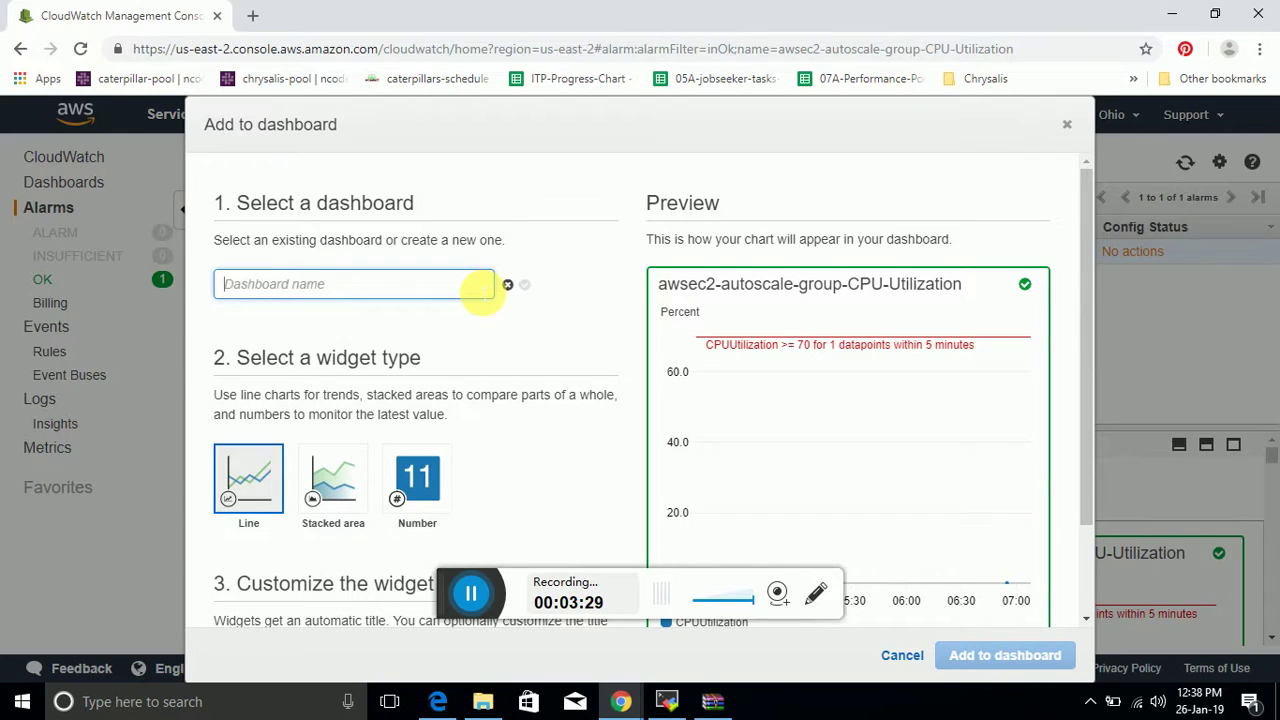
type("ac_alaram")
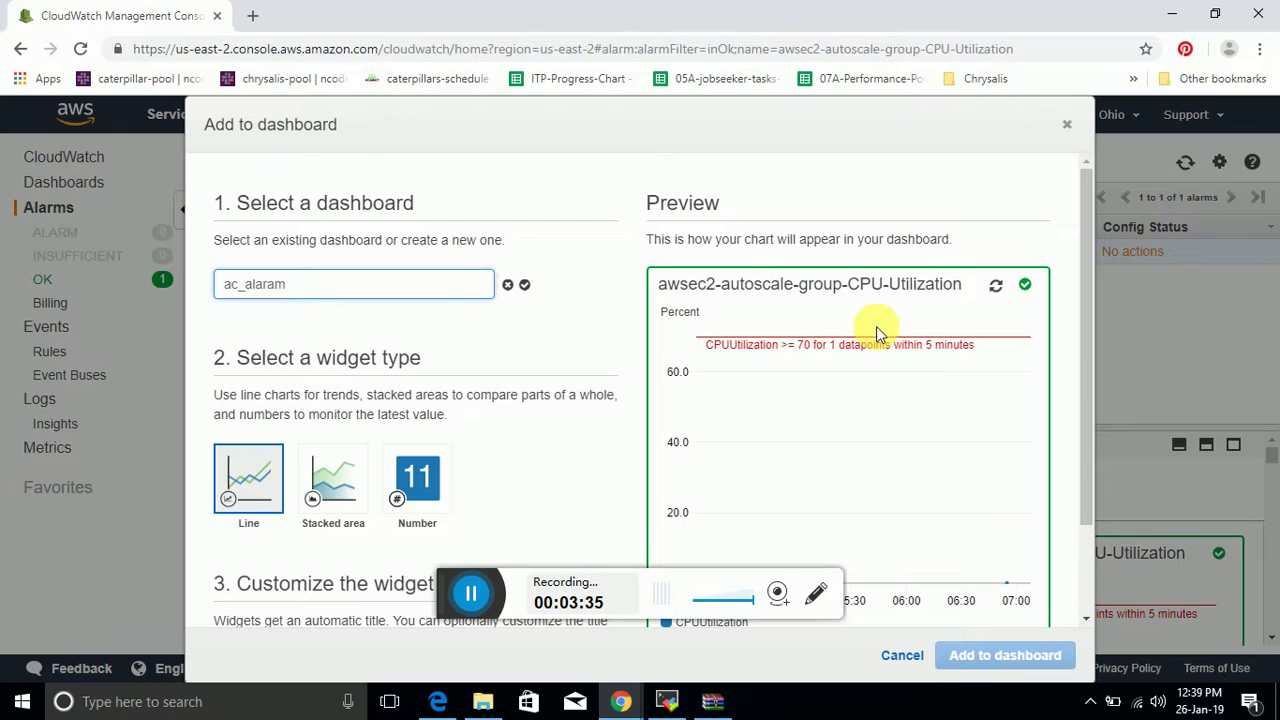
left_click(524, 285)
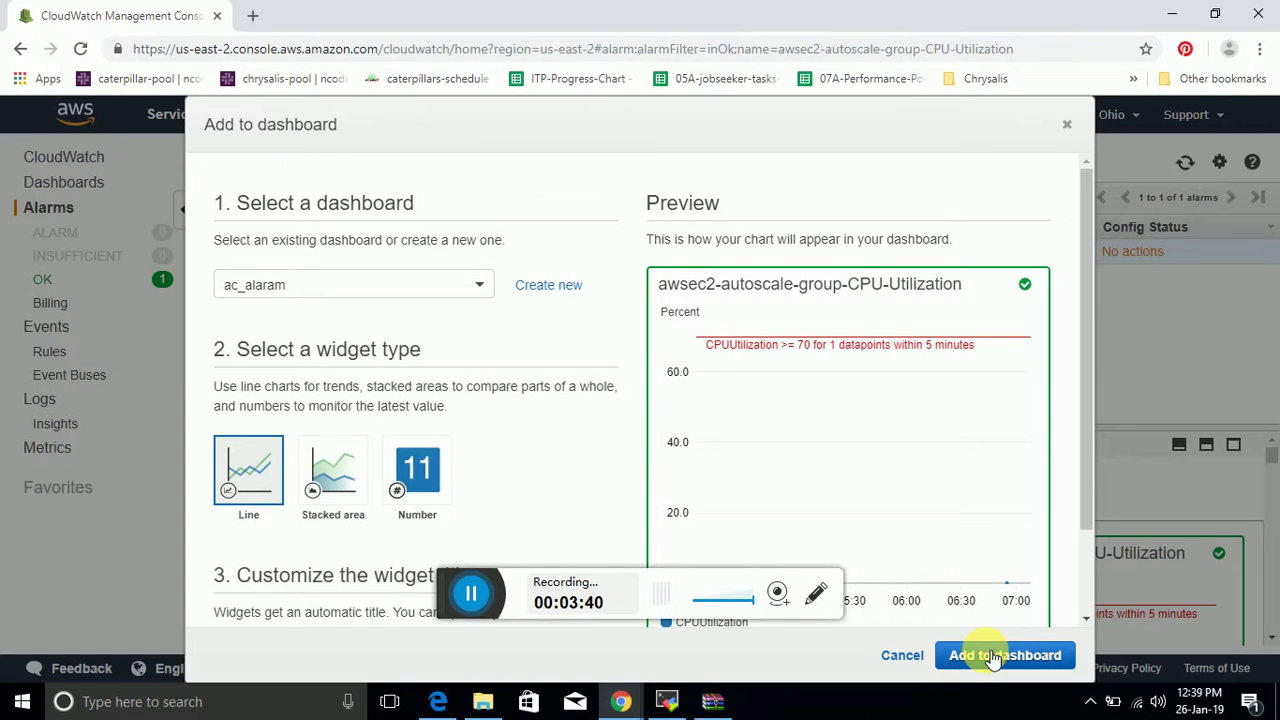
left_click(993, 657)
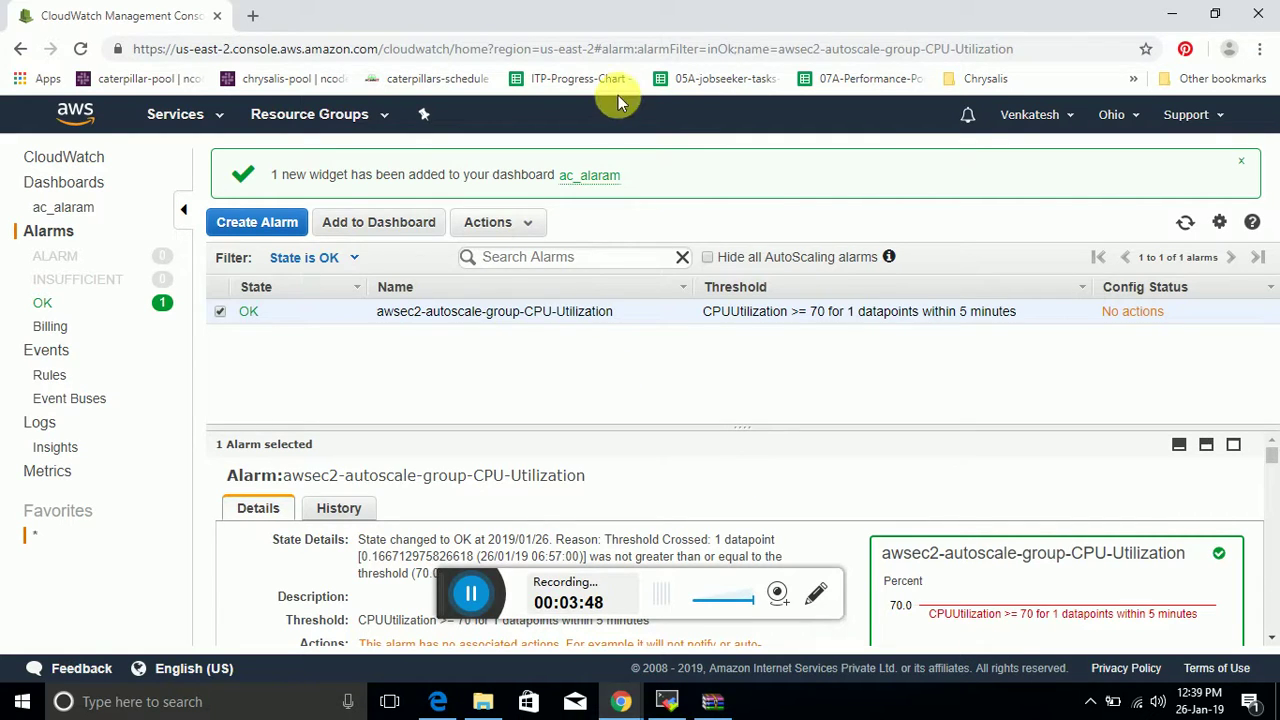
- Bring the separate CloudWatch window forward and merge it as a tab into the main browser window
left_click(1174, 16)
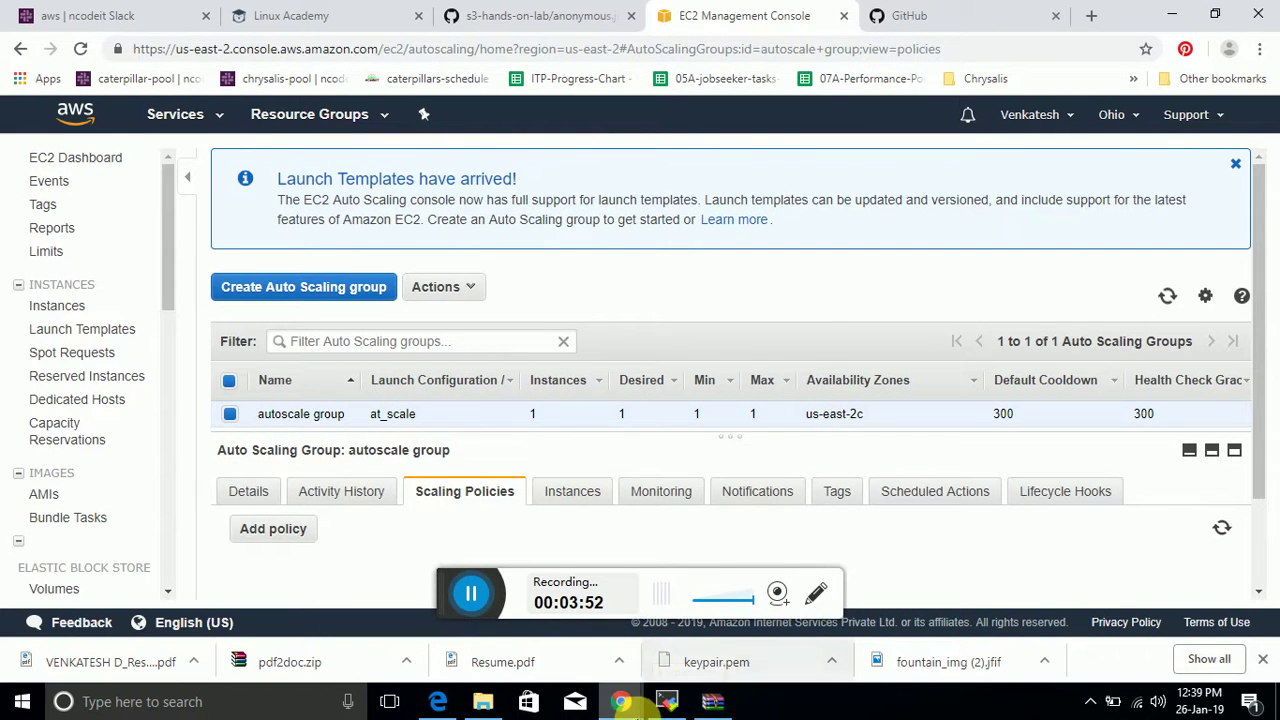
left_click(621, 701)
left_click(748, 640)
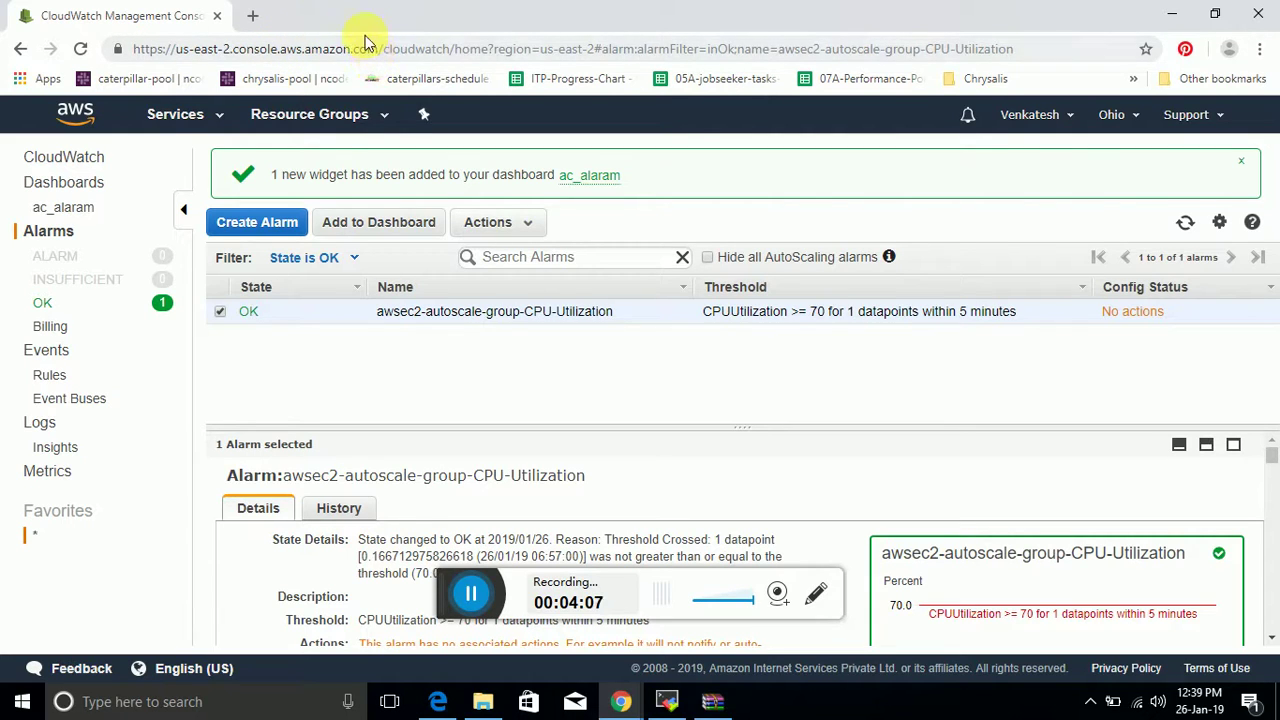
left_click_drag(366, 34, 862, 85)
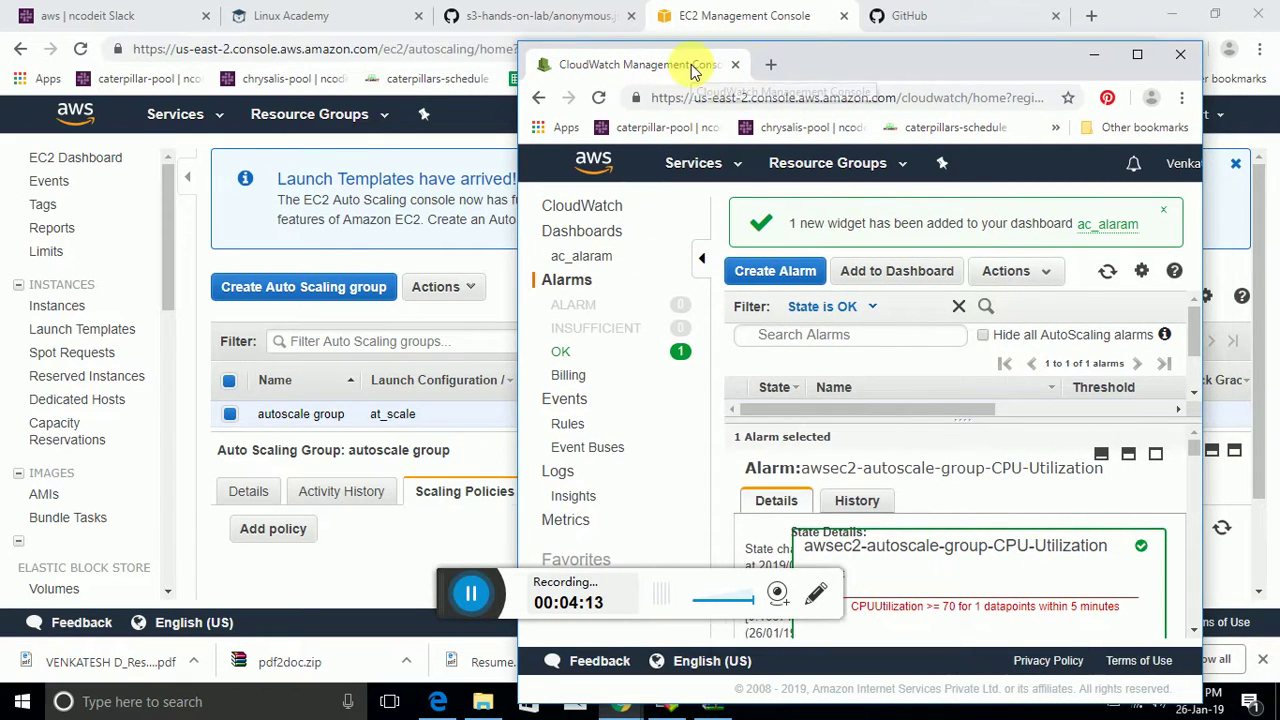
left_click_drag(692, 72, 647, 117)
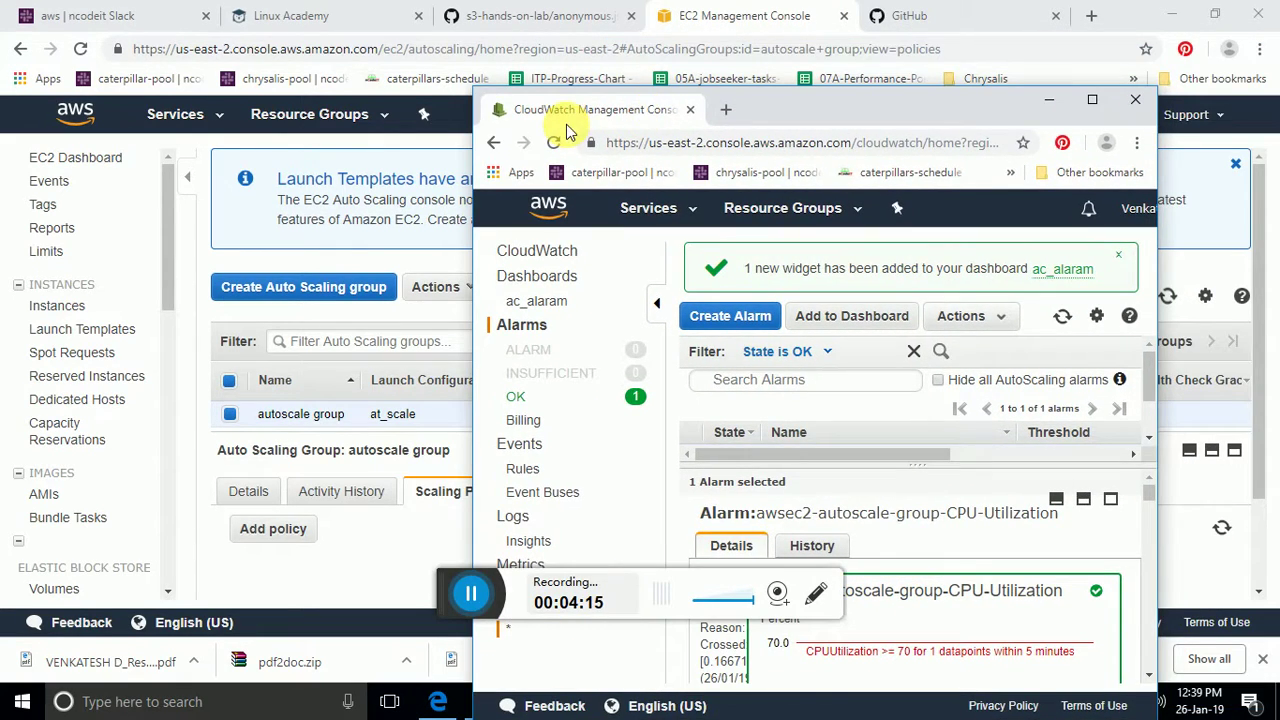
left_click_drag(566, 114, 985, 10)
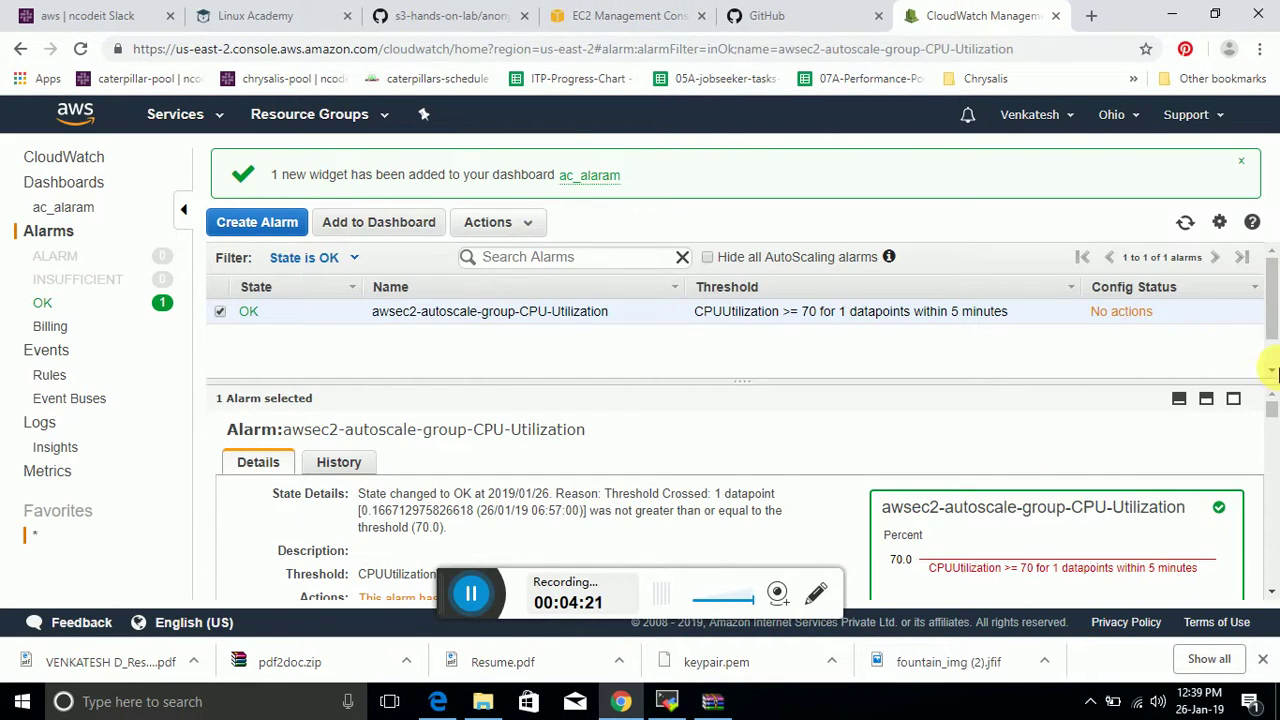
- Review the details and CPU utilization graph of the selected CloudWatch alarm
left_click_drag(1272, 414, 1274, 425)
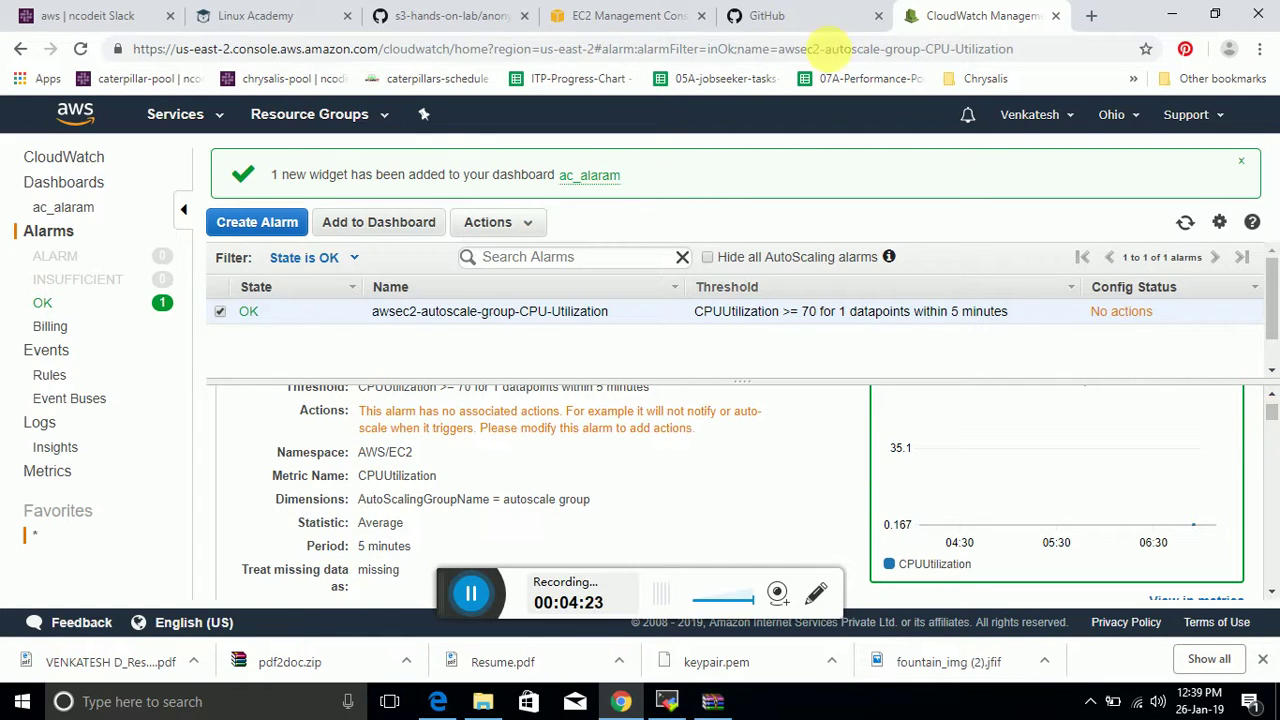
left_click(645, 10)
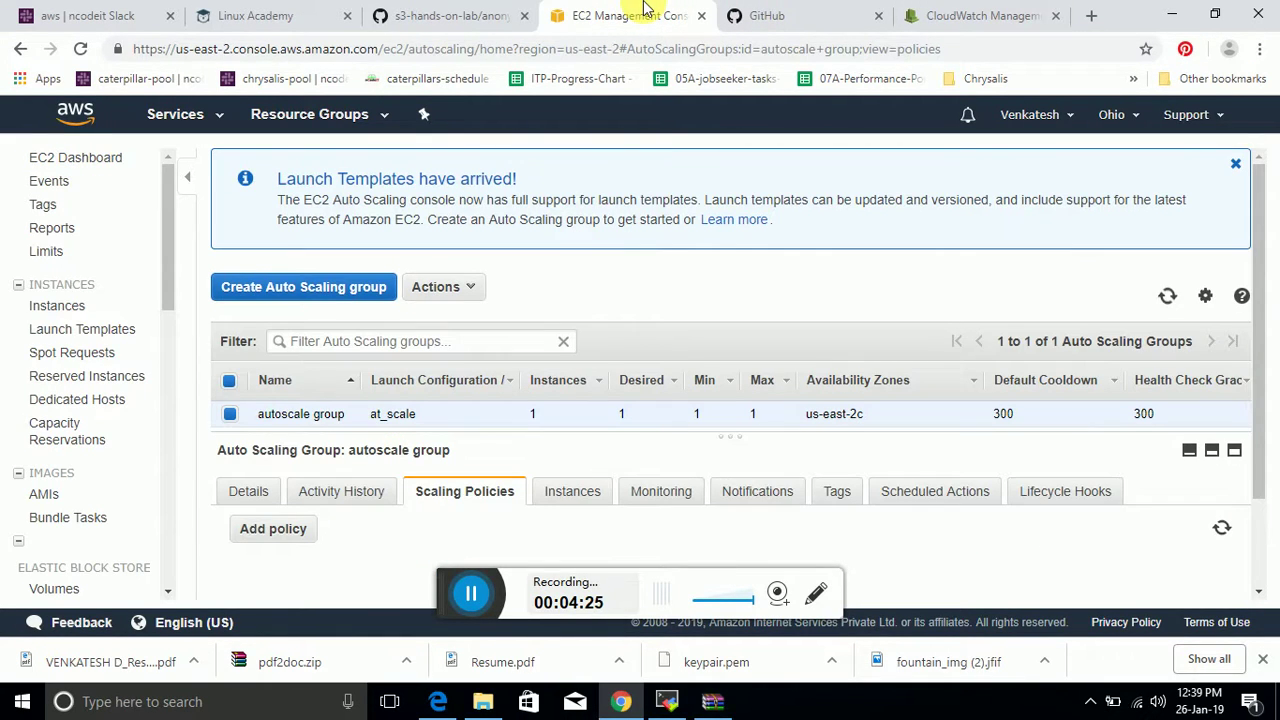
left_click(958, 17)
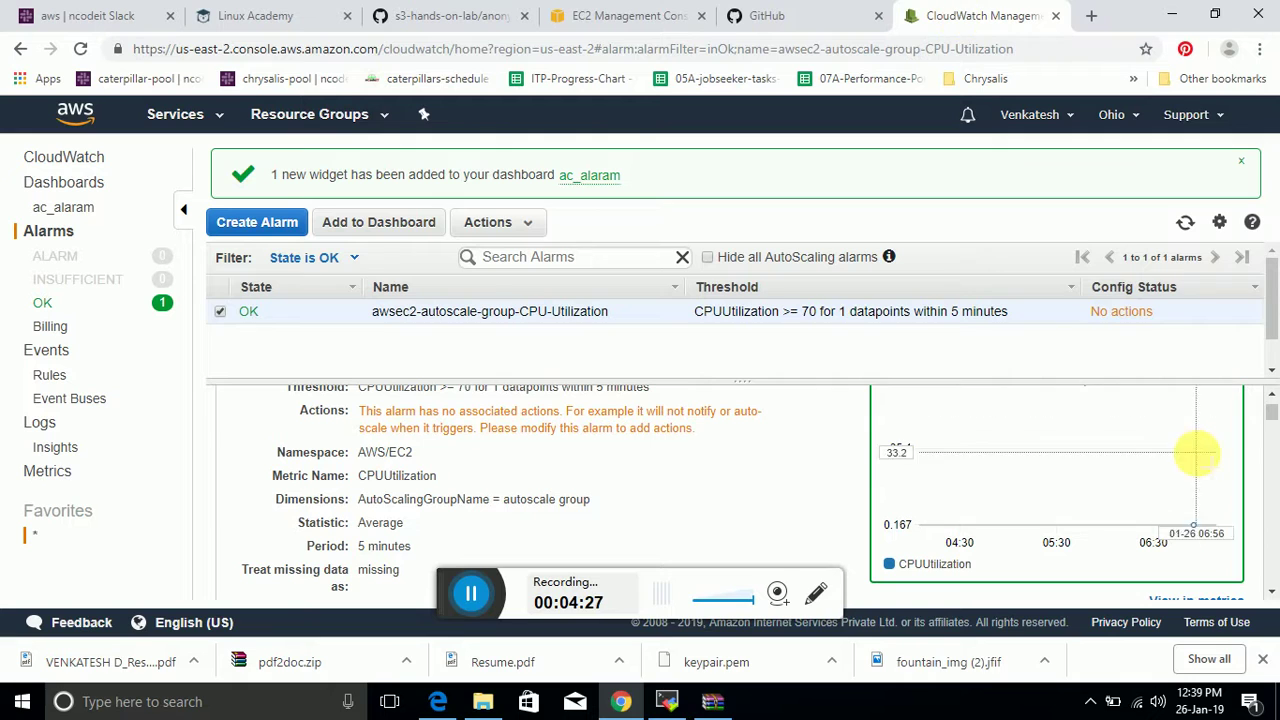
left_click_drag(1272, 414, 1273, 371)
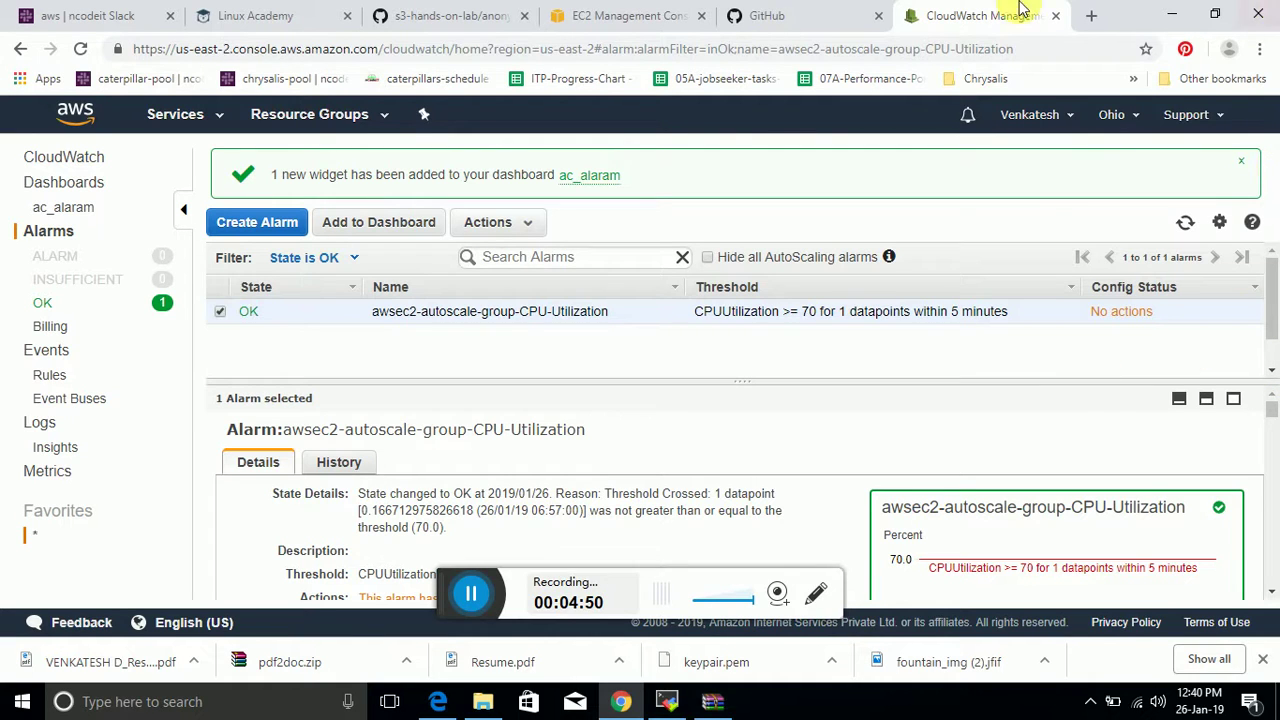
- Switch back to the autoscale group's scaling policies in the EC2 console and reload the page
left_click(597, 9)
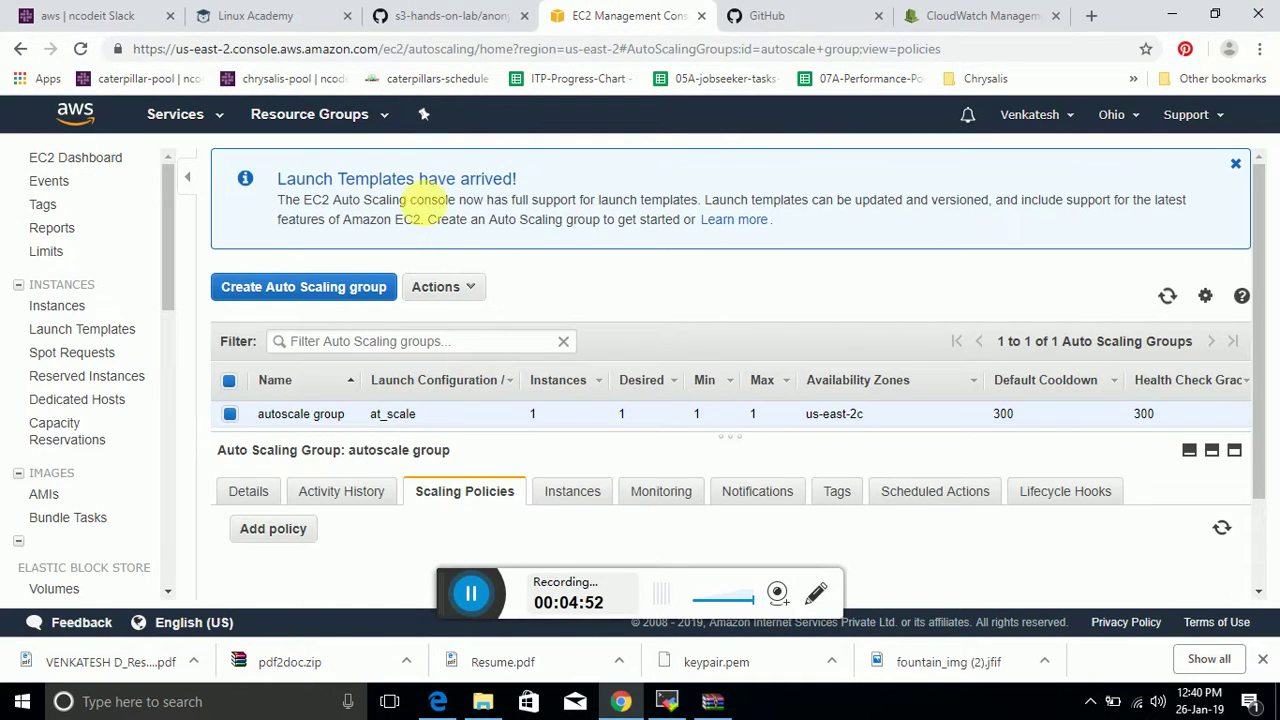
left_click(560, 50)
key("Return")
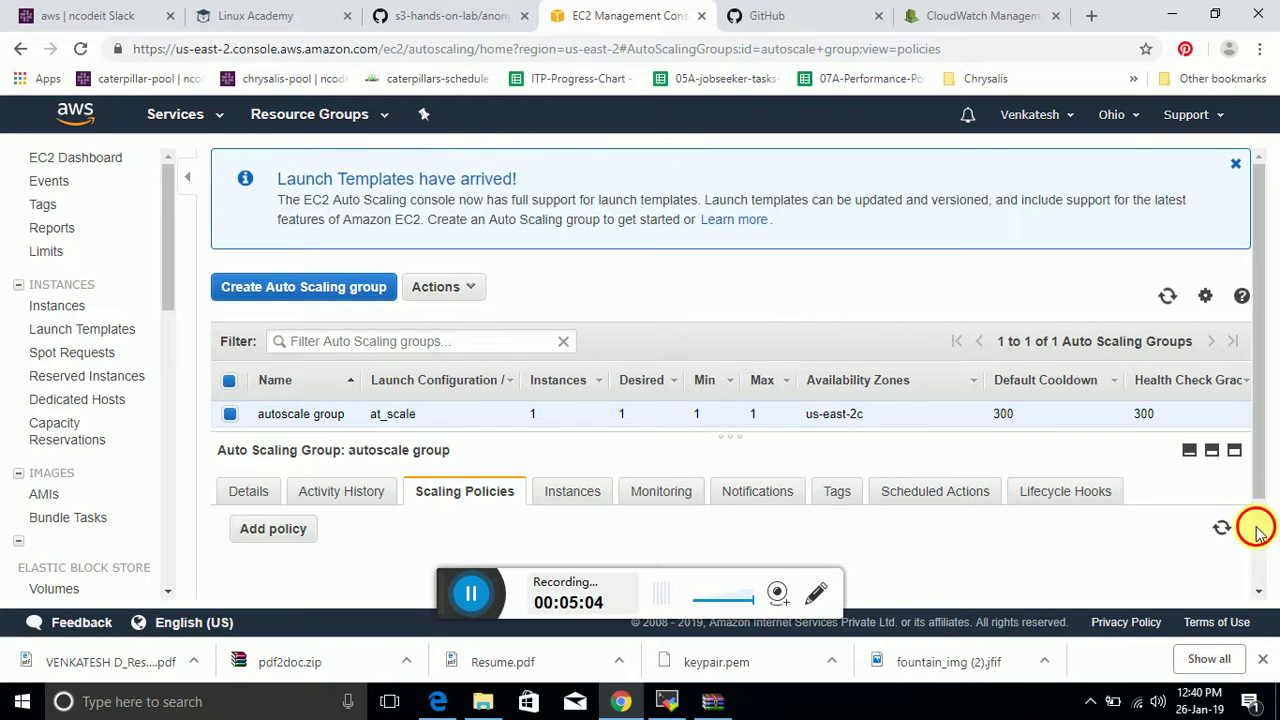
scroll(1258, 530, "down", 2)
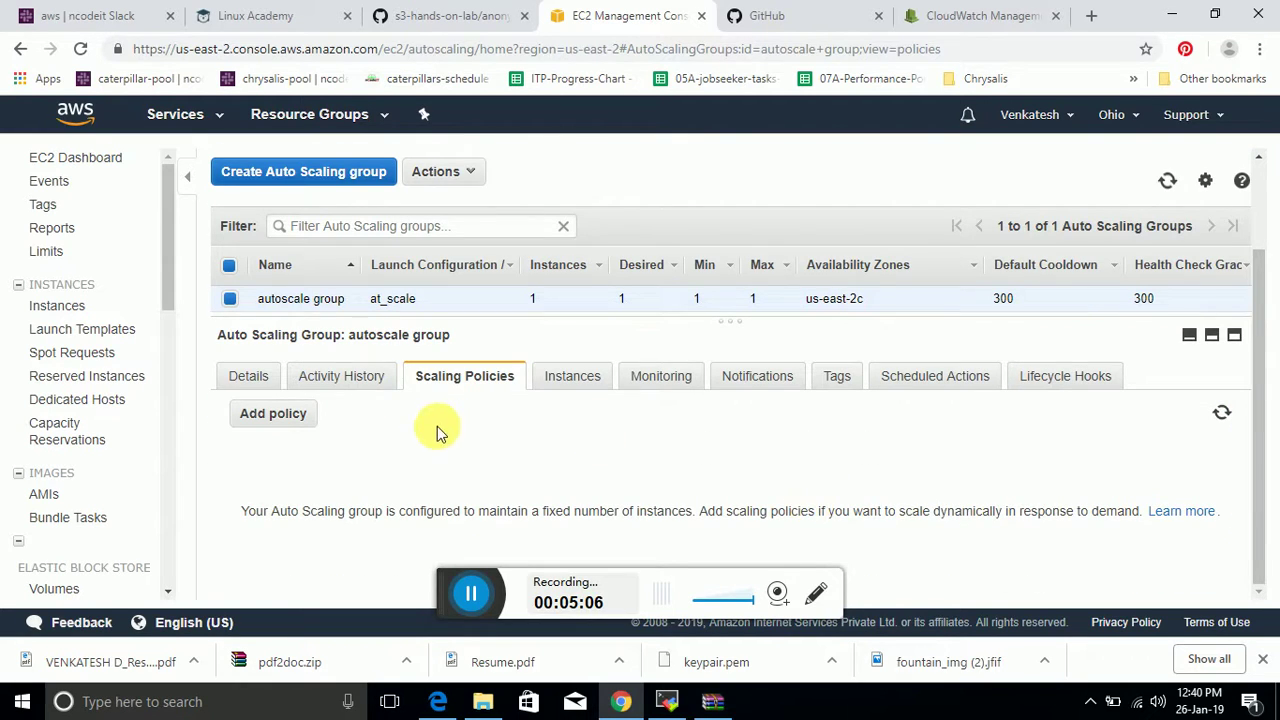
- Examine the autoscale group's details, scaling policies, instances and monitoring graphs
left_click(250, 377)
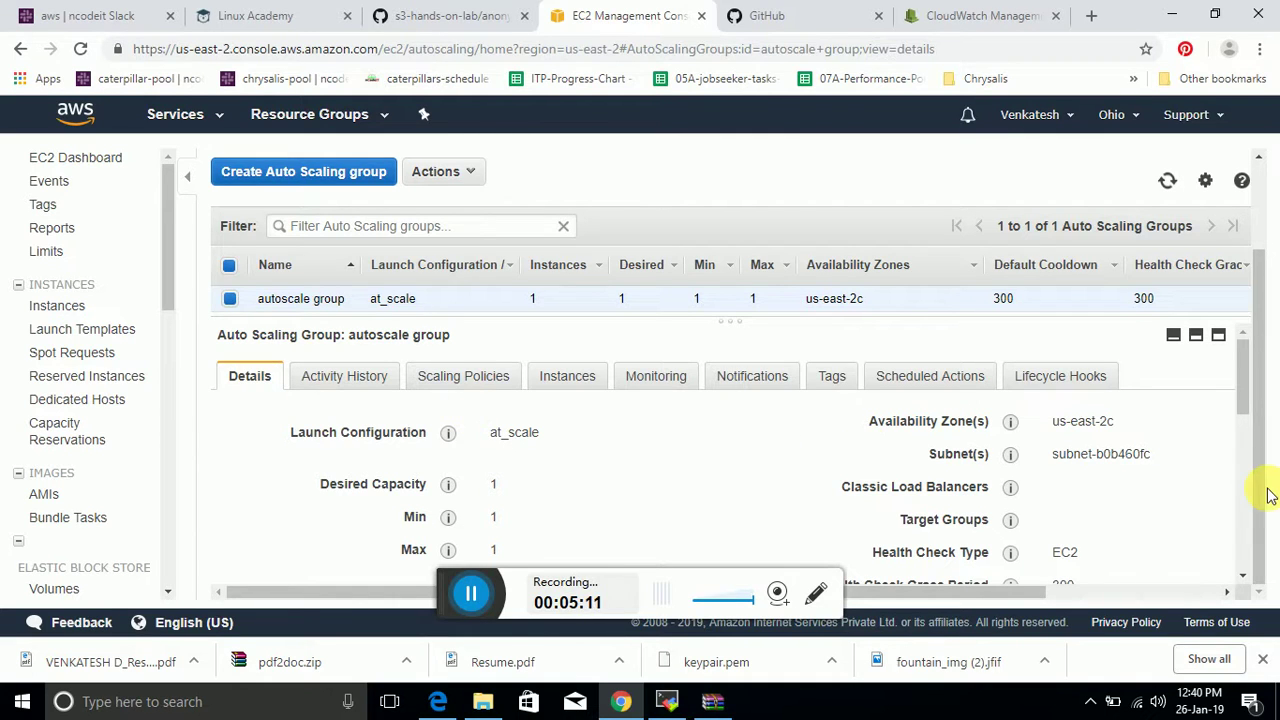
left_click_drag(1246, 392, 1250, 330)
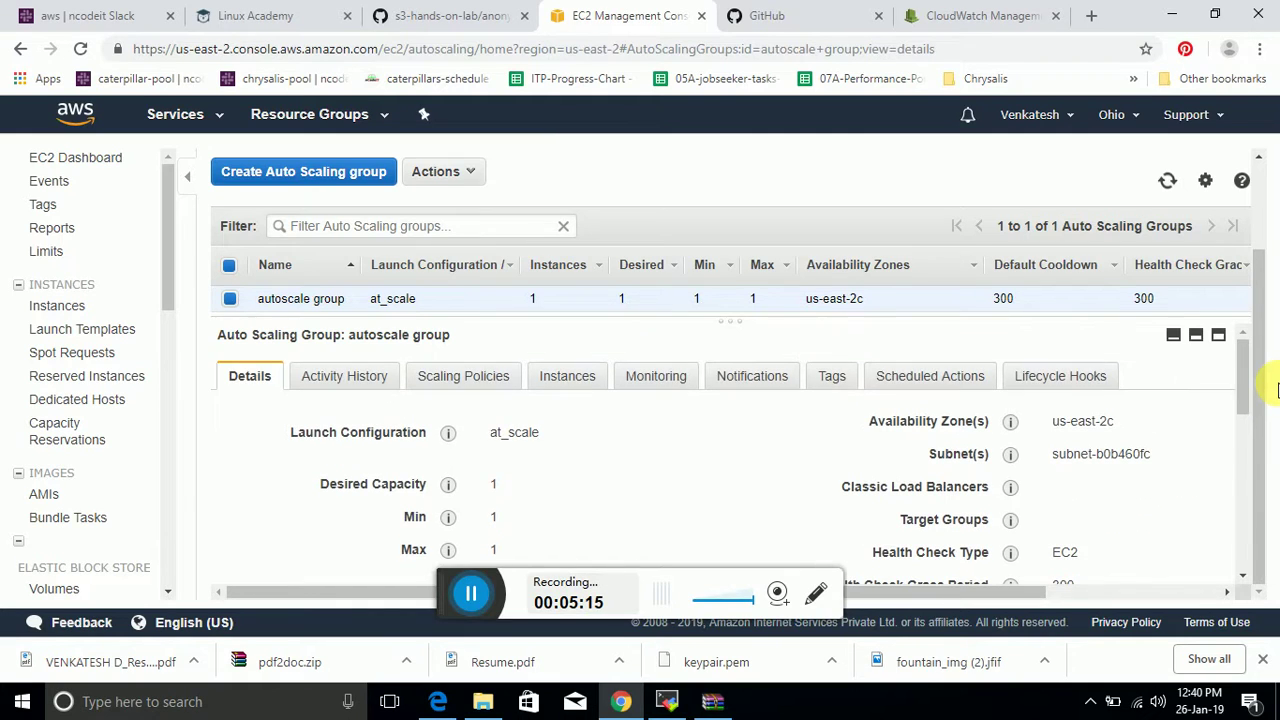
left_click(465, 383)
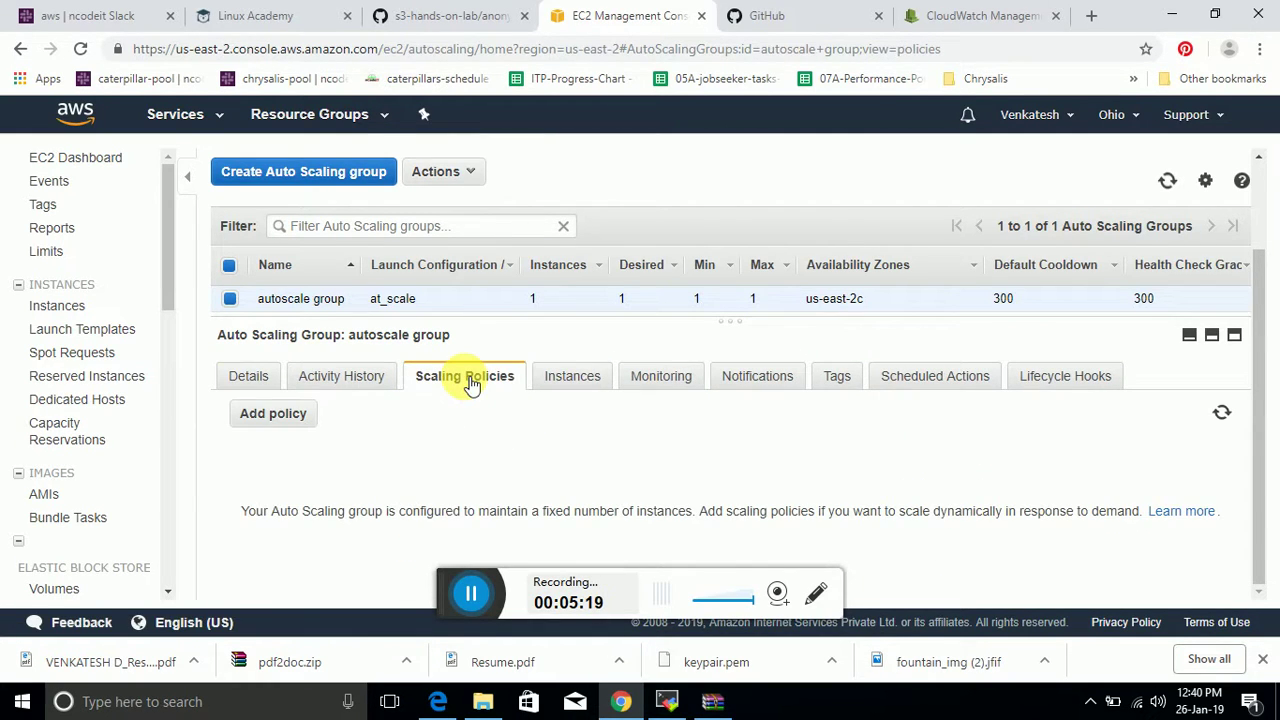
left_click(586, 378)
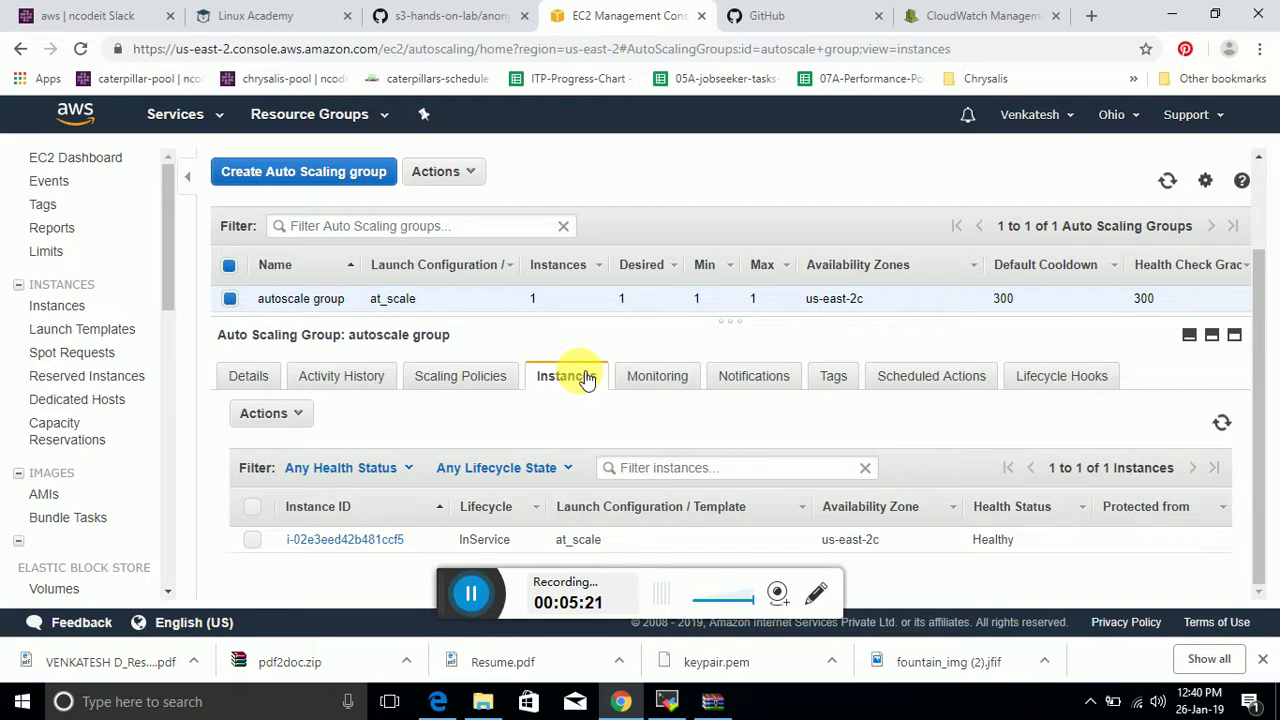
left_click(650, 380)
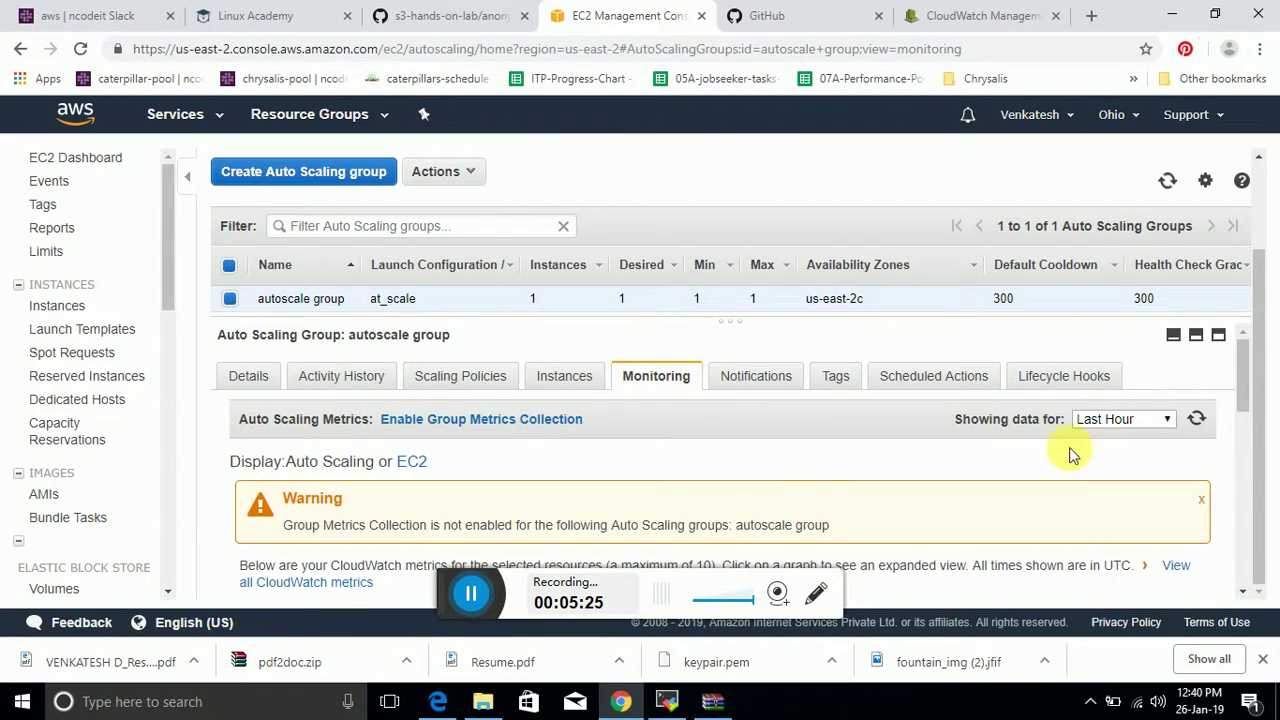
left_click(1244, 590)
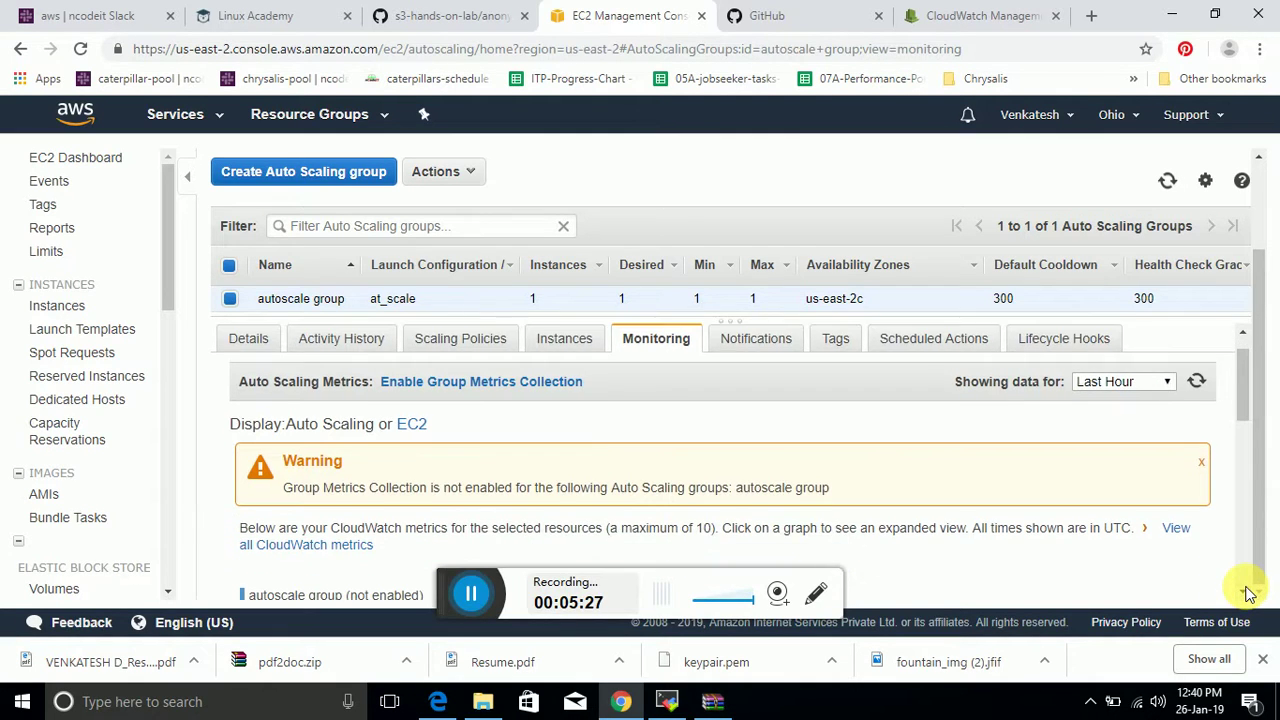
scroll(1246, 590, "down", 5)
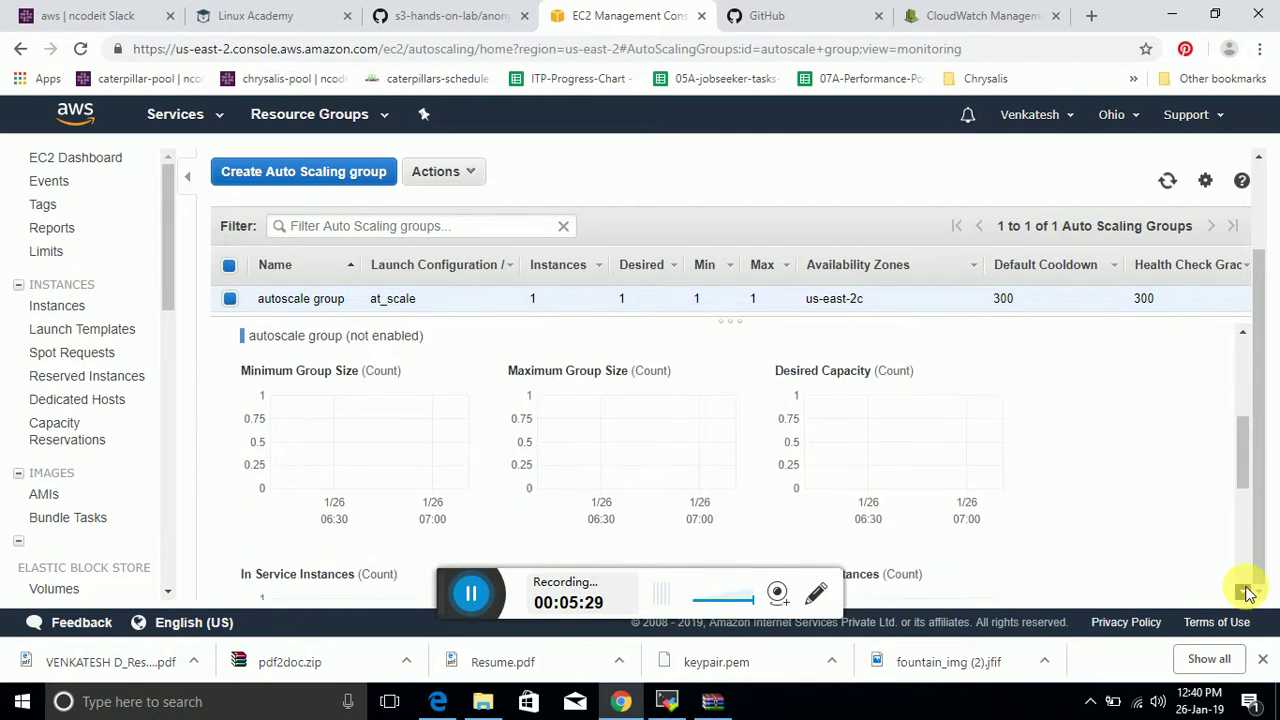
left_click(1246, 391)
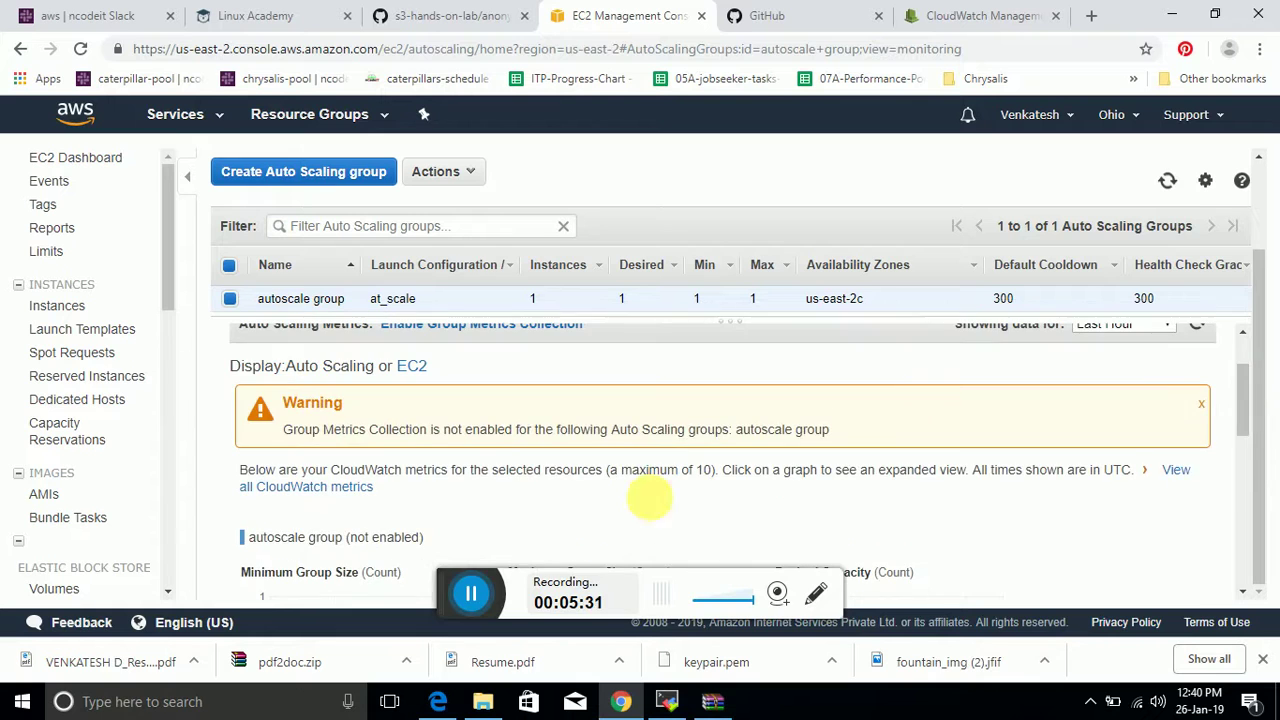
left_click(468, 600)
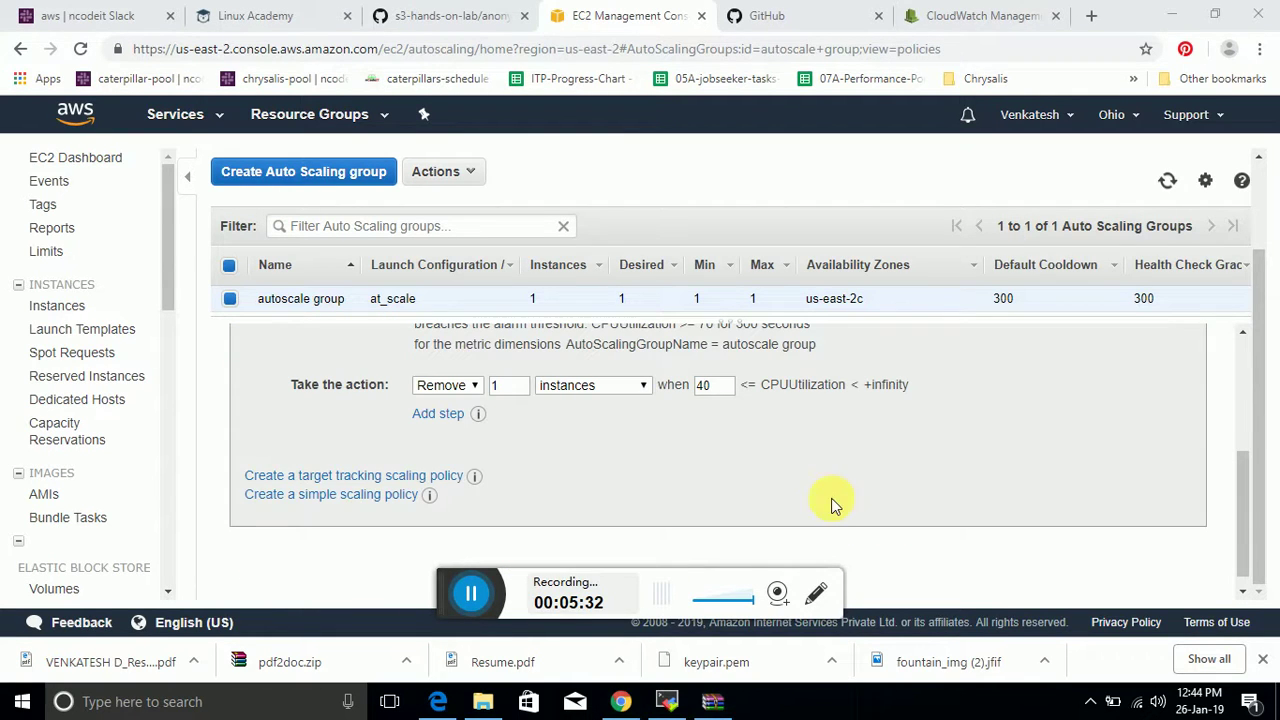
- Change the name of the new scaling policy to at_scale_up
left_click(1243, 386)
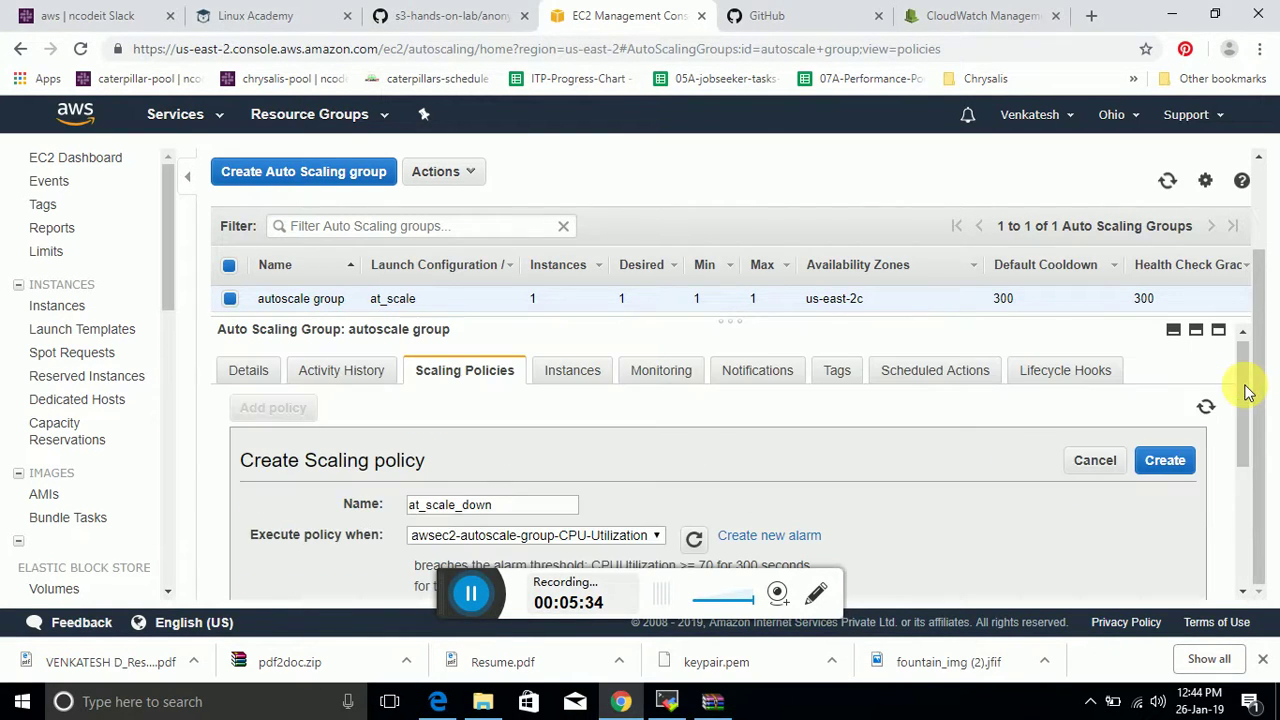
left_click(249, 376)
left_click(463, 378)
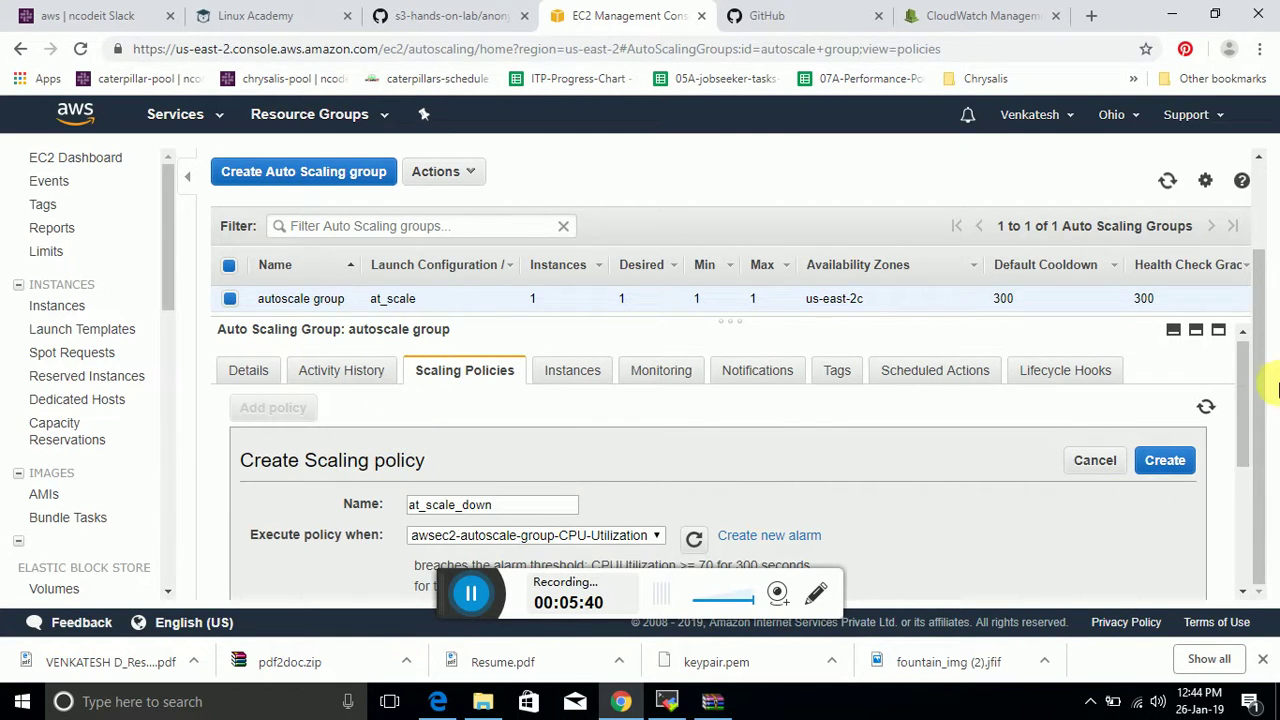
left_click_drag(1248, 418, 1249, 463)
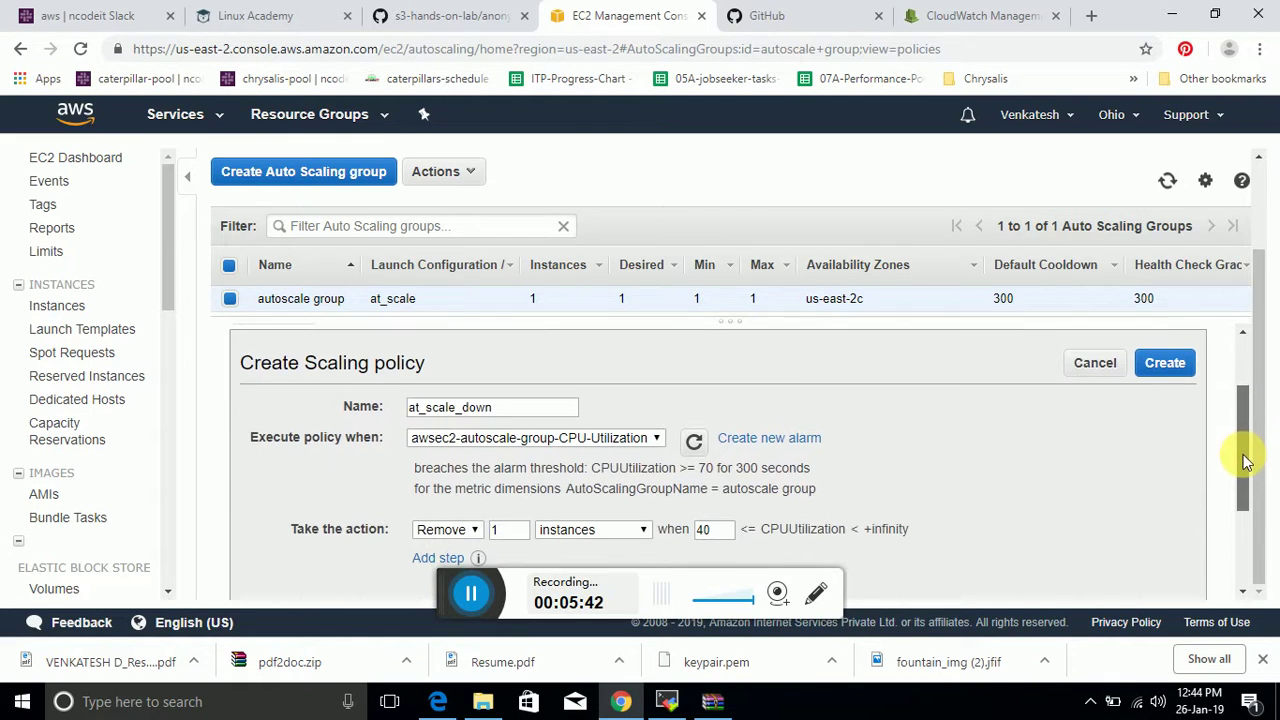
left_click(550, 405)
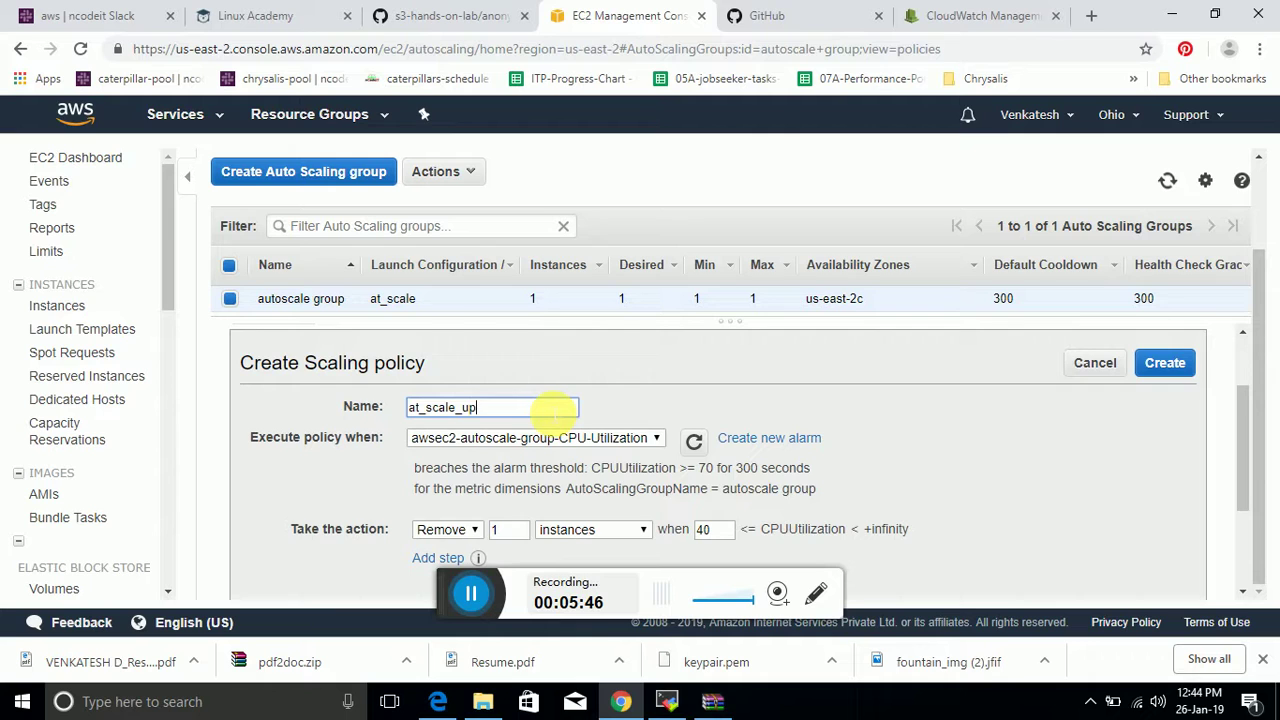
- Clear the alarm assigned to the new policy and reselect awsec2-autoscale-group-CPU-Utilization
left_click(630, 438)
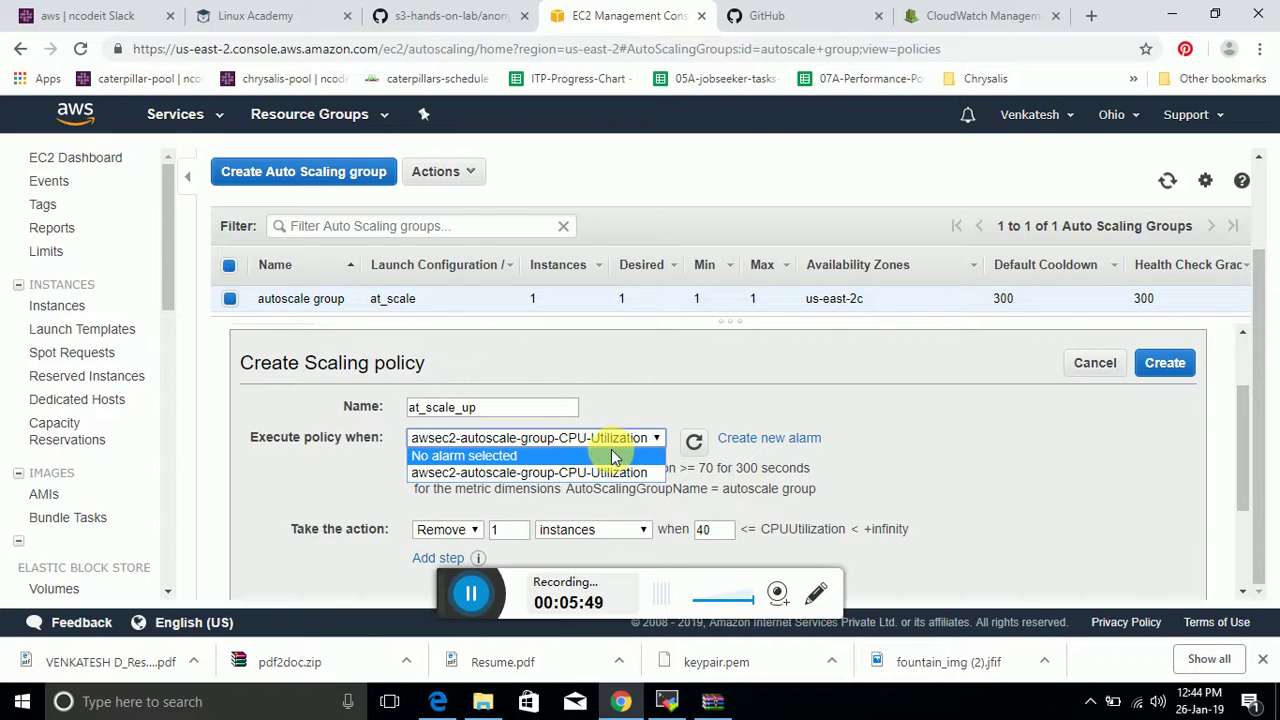
left_click(613, 455)
left_click(634, 441)
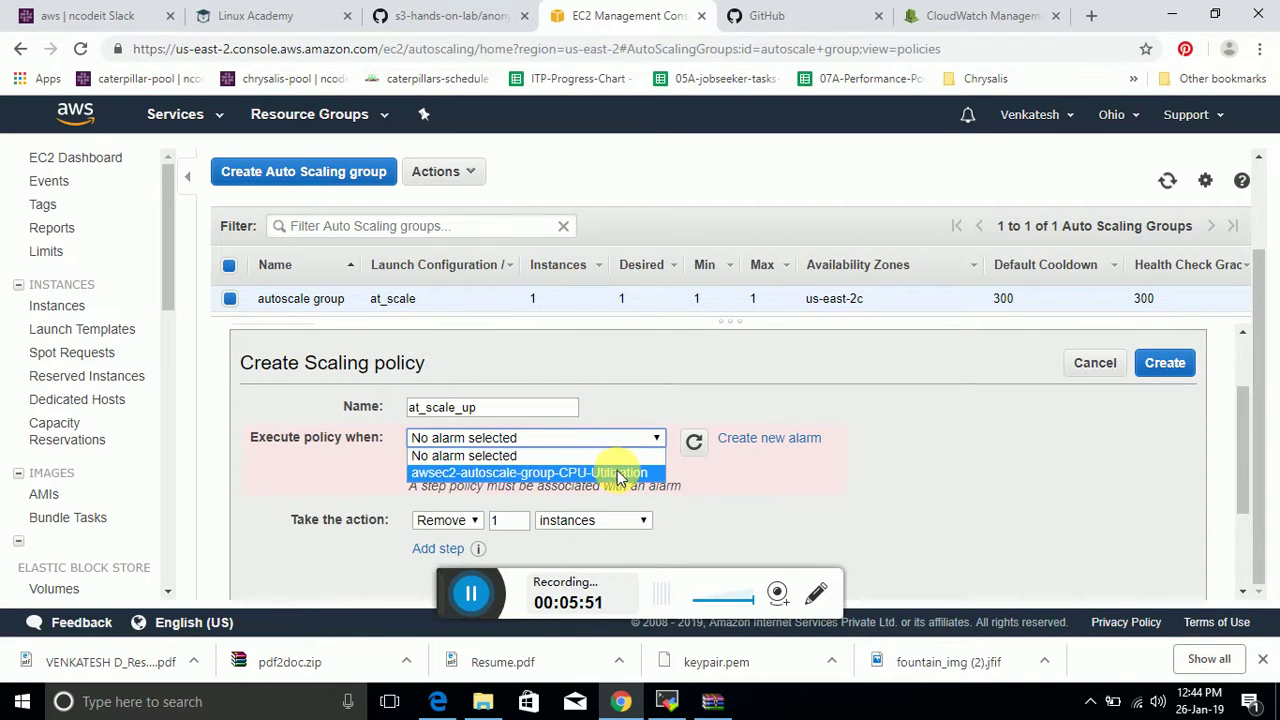
left_click(620, 473)
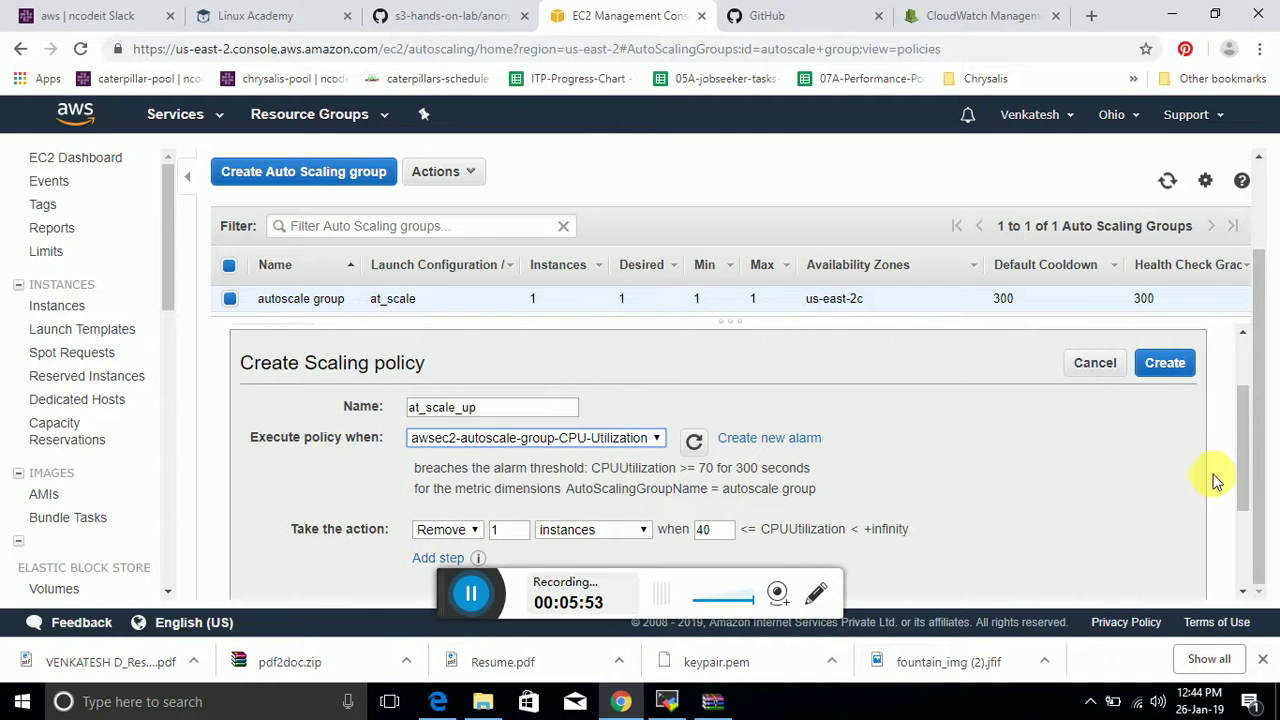
- Set the policy's action to add 1 instance when CPUUtilization is 70 or higher, and create the policy
left_click_drag(1243, 474, 1243, 505)
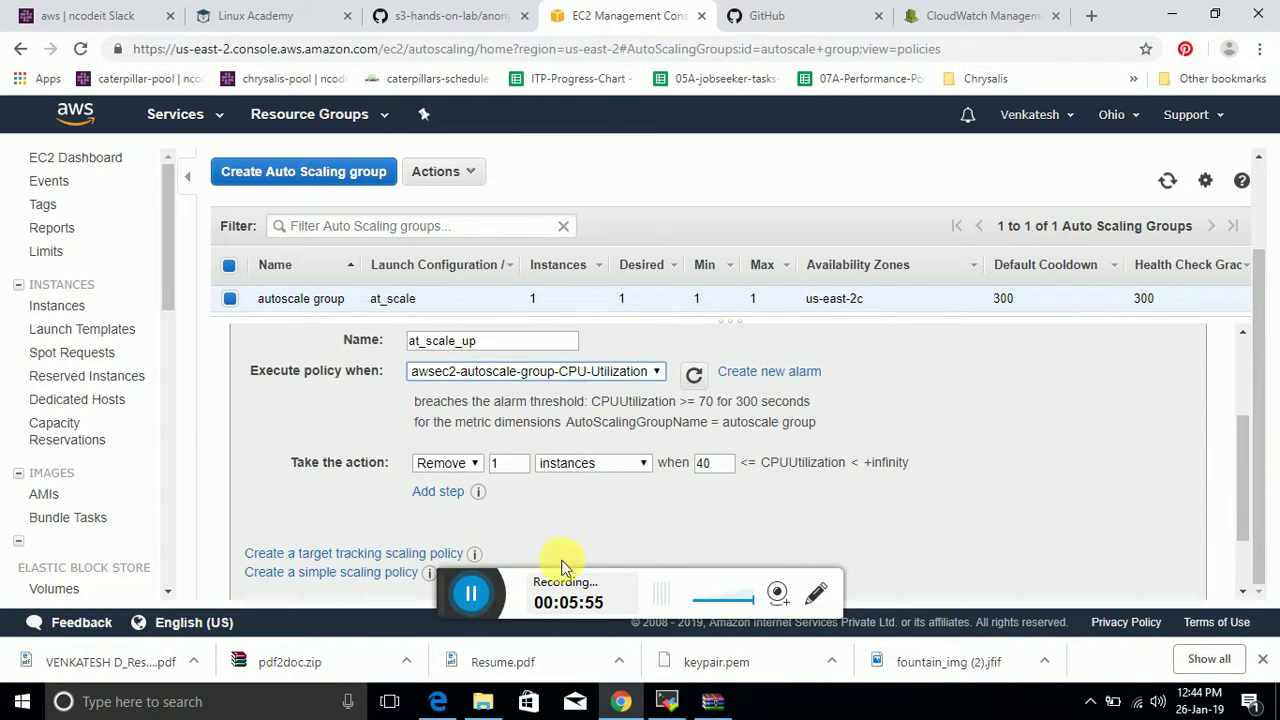
left_click(474, 465)
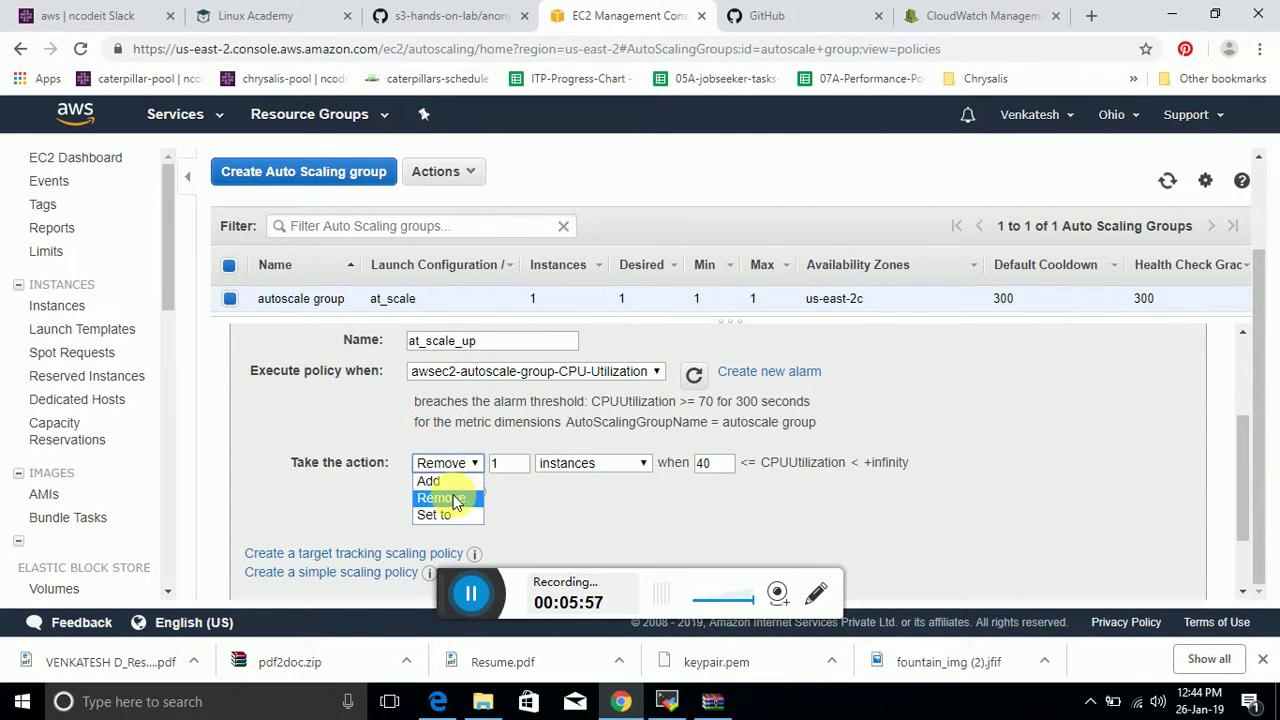
left_click(430, 481)
left_click(716, 466)
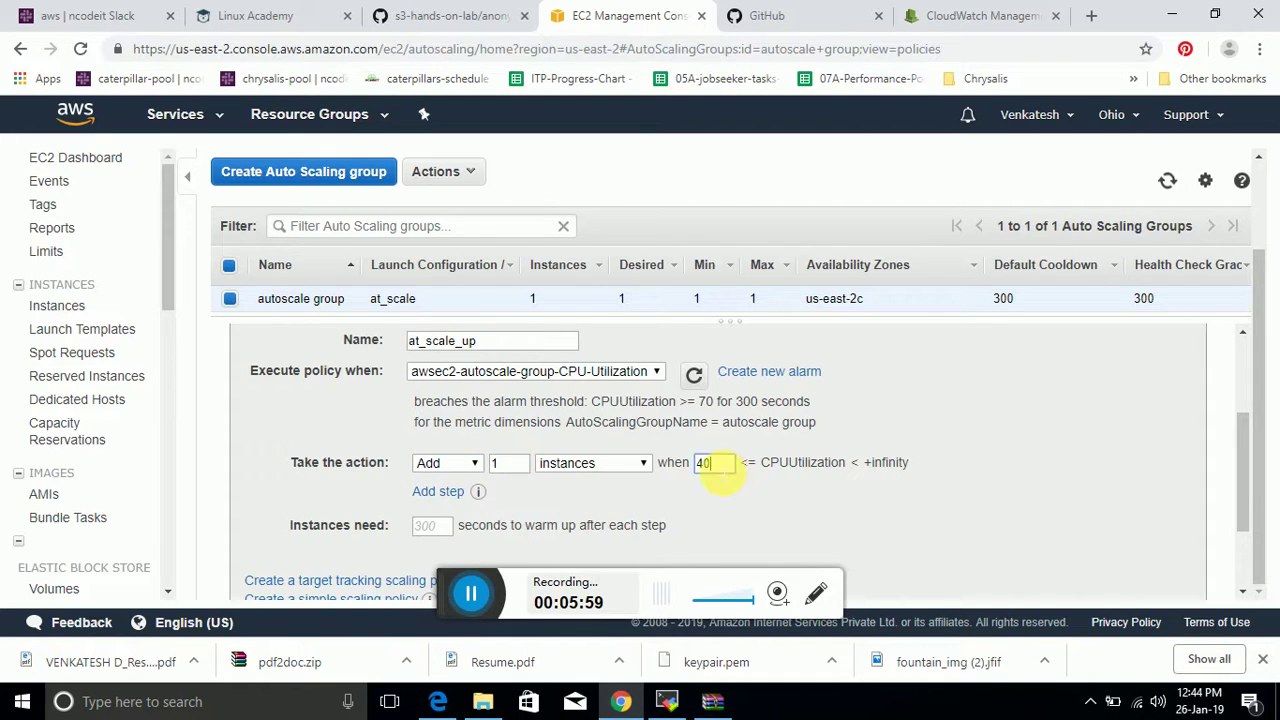
key("BackSpace")
key("BackSpace")
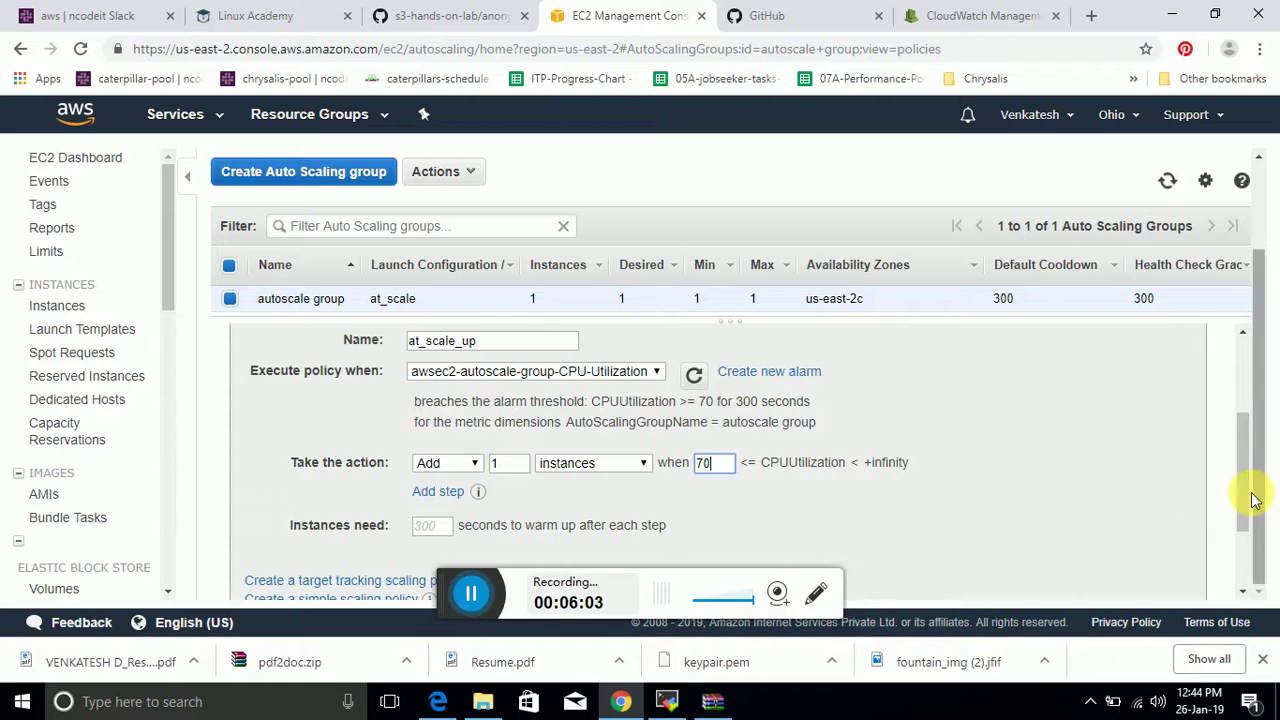
left_click_drag(1245, 502, 1166, 403)
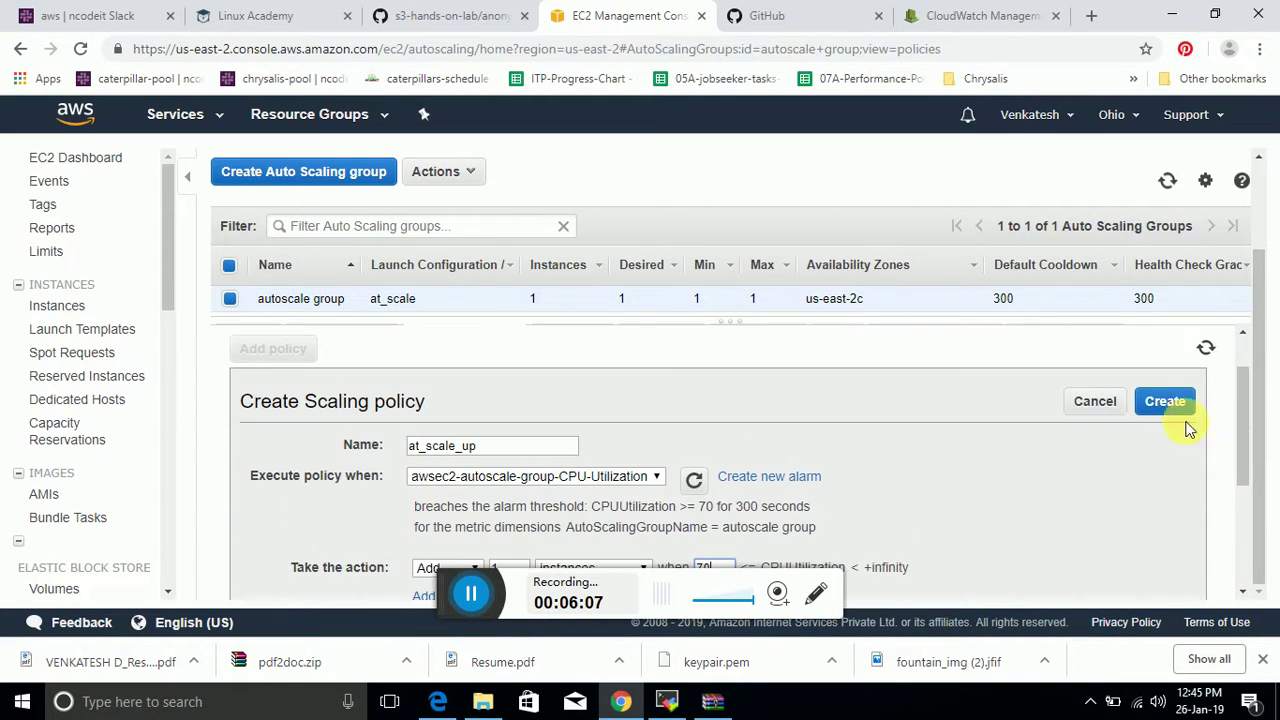
left_click(1170, 405)
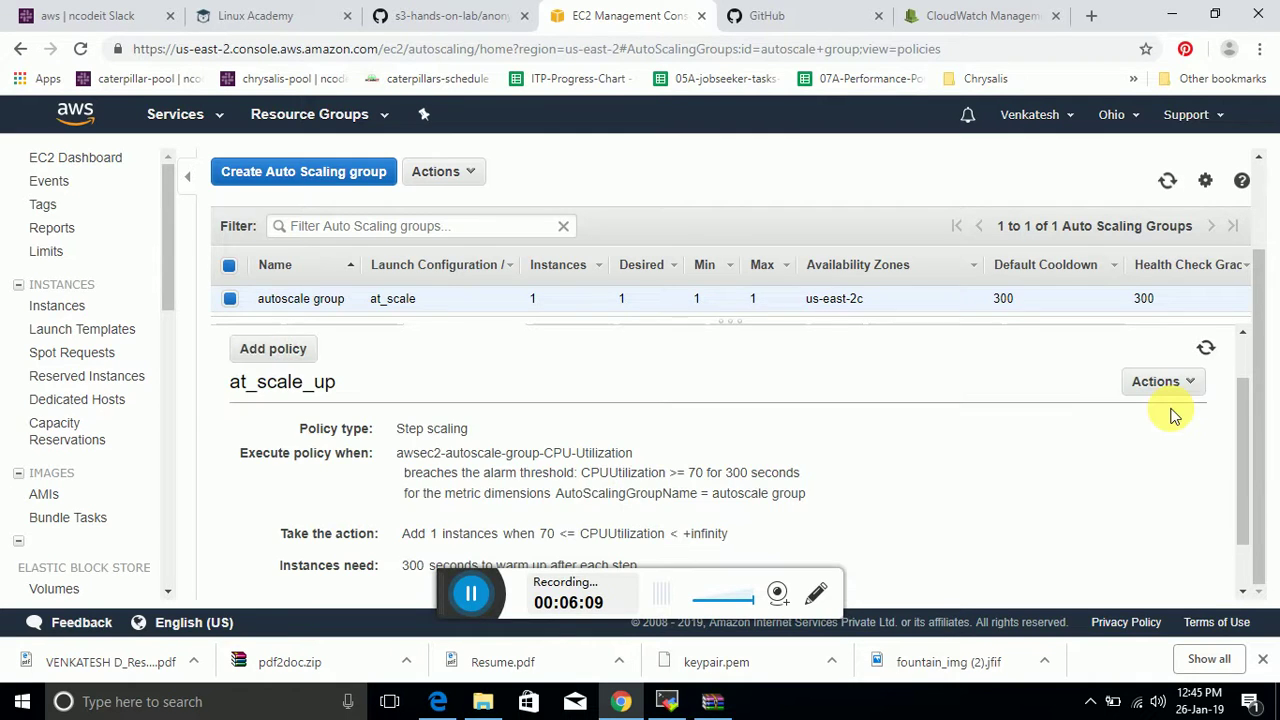
- Review the at_scale_up policy's details and open the policy for editing at its CPUUtilization threshold
left_click_drag(1243, 446, 1245, 490)
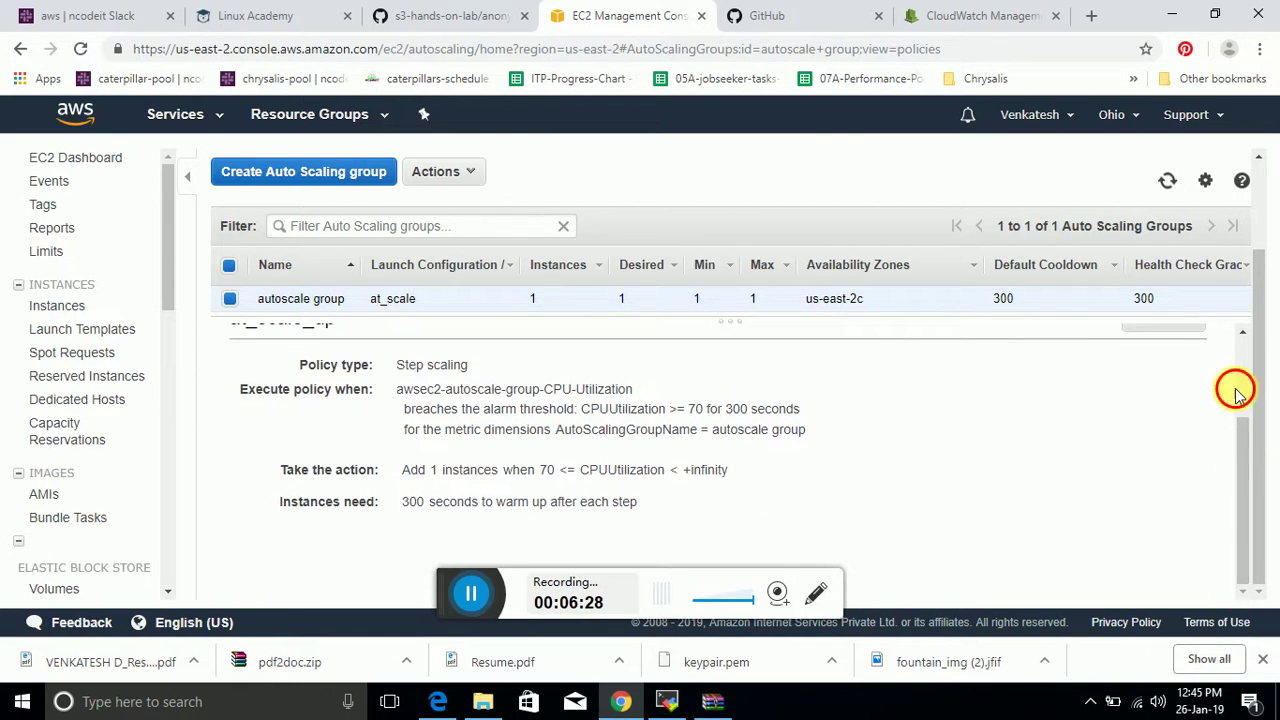
scroll(1230, 395, "up", 2)
left_click(1201, 449)
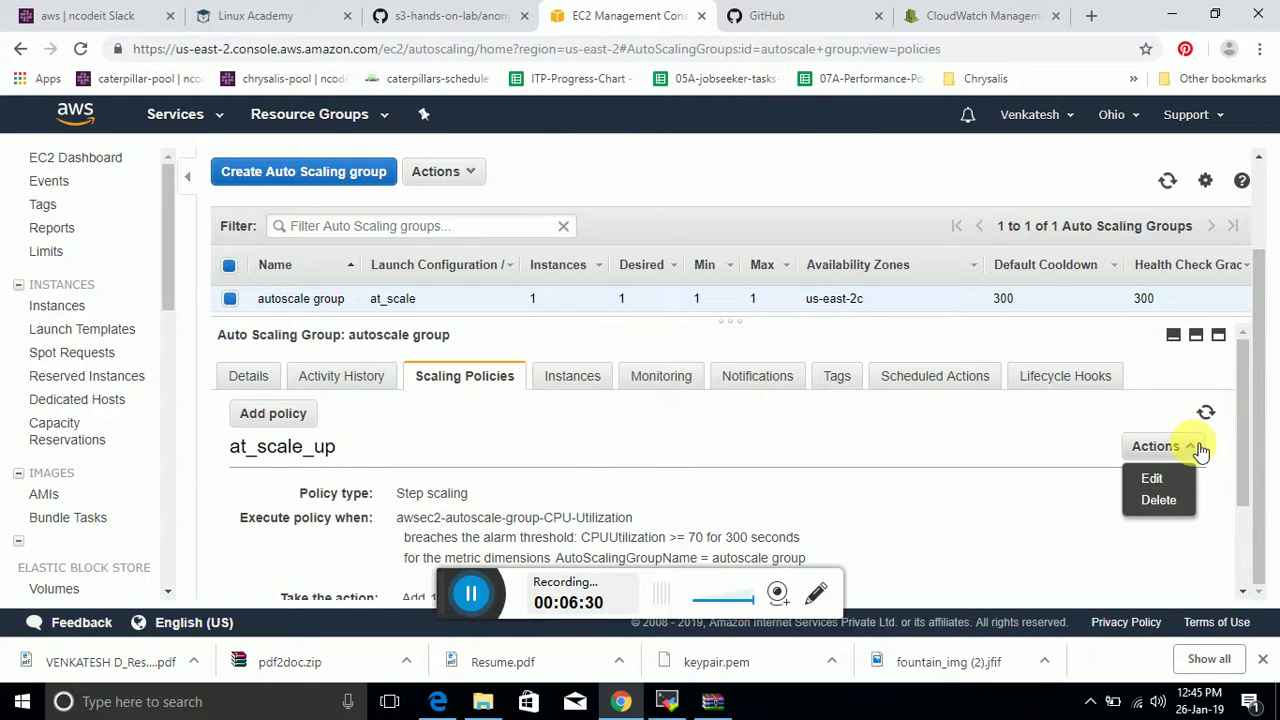
left_click(1160, 482)
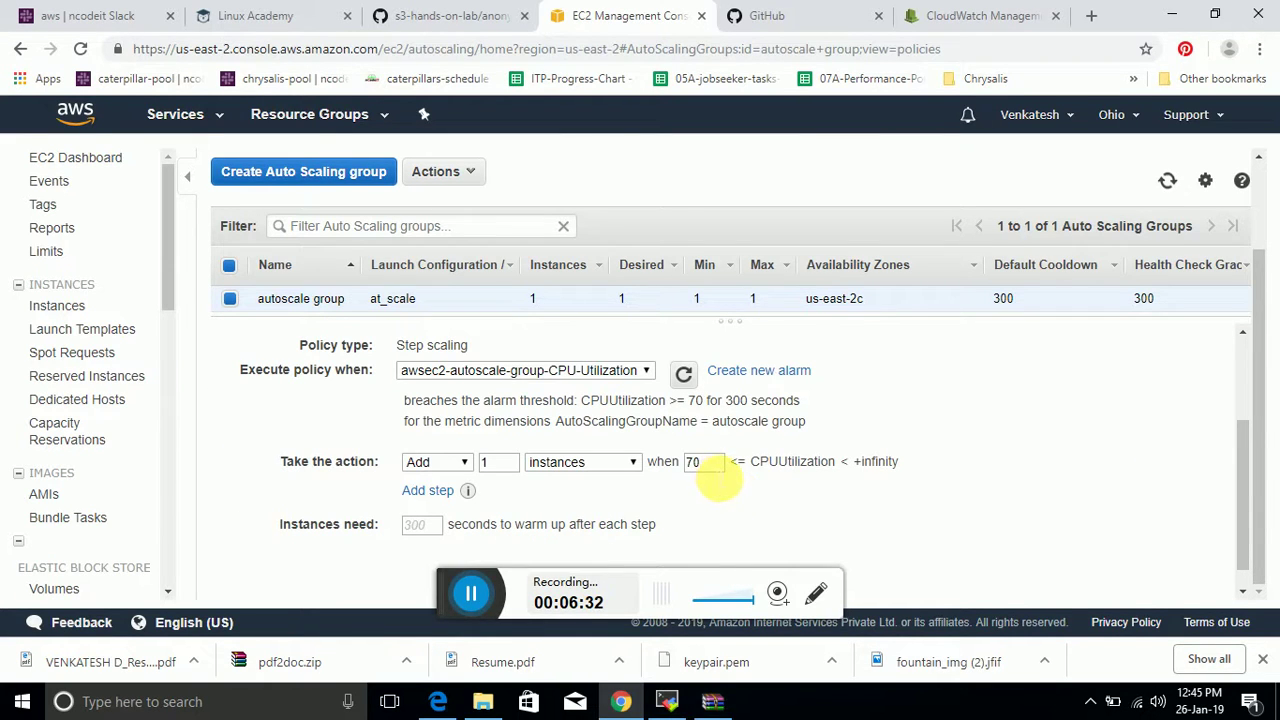
left_click(710, 466)
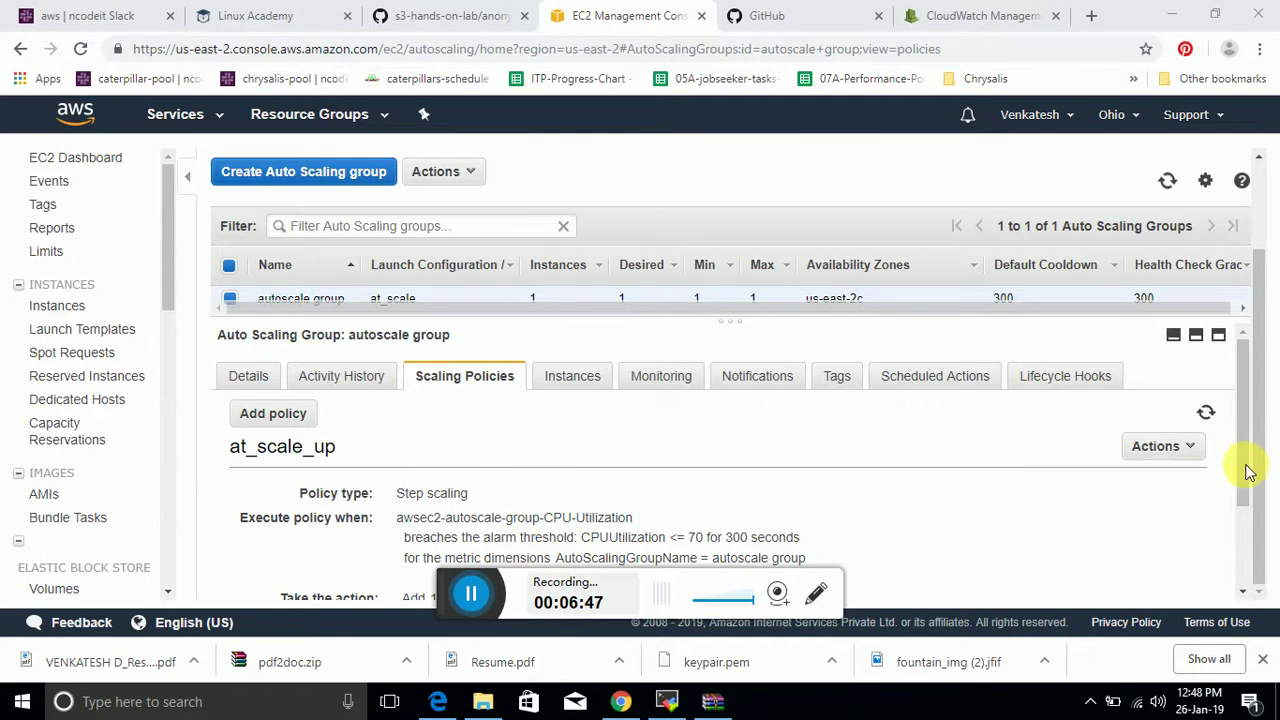
- Add another scaling policy to the autoscale group and name it at_scale_down
left_click_drag(1246, 470, 1240, 422)
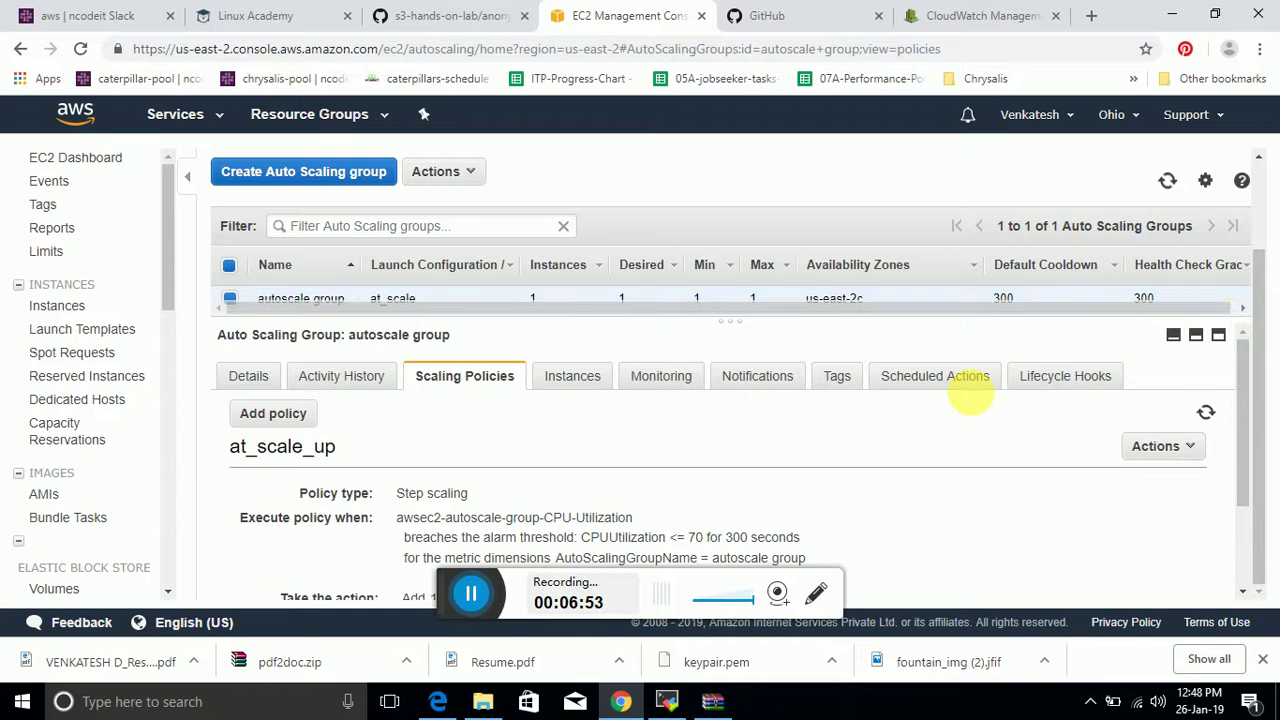
left_click(307, 413)
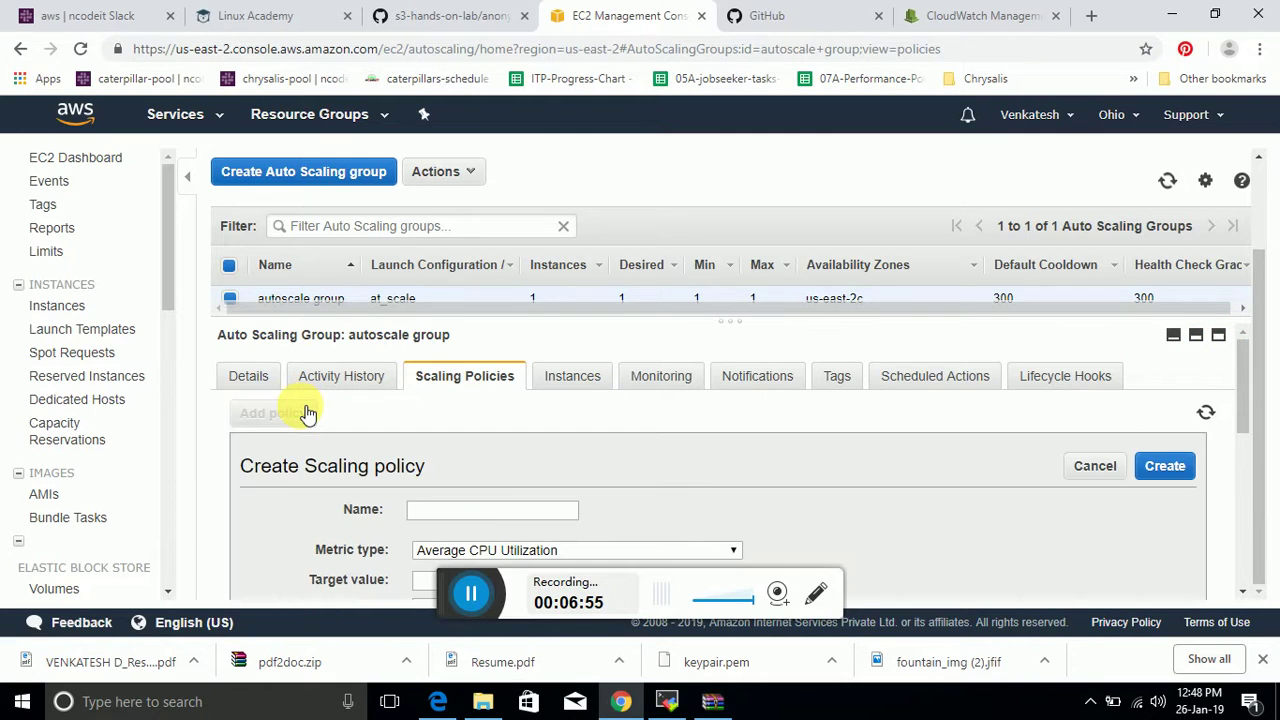
left_click(541, 512)
type("a")
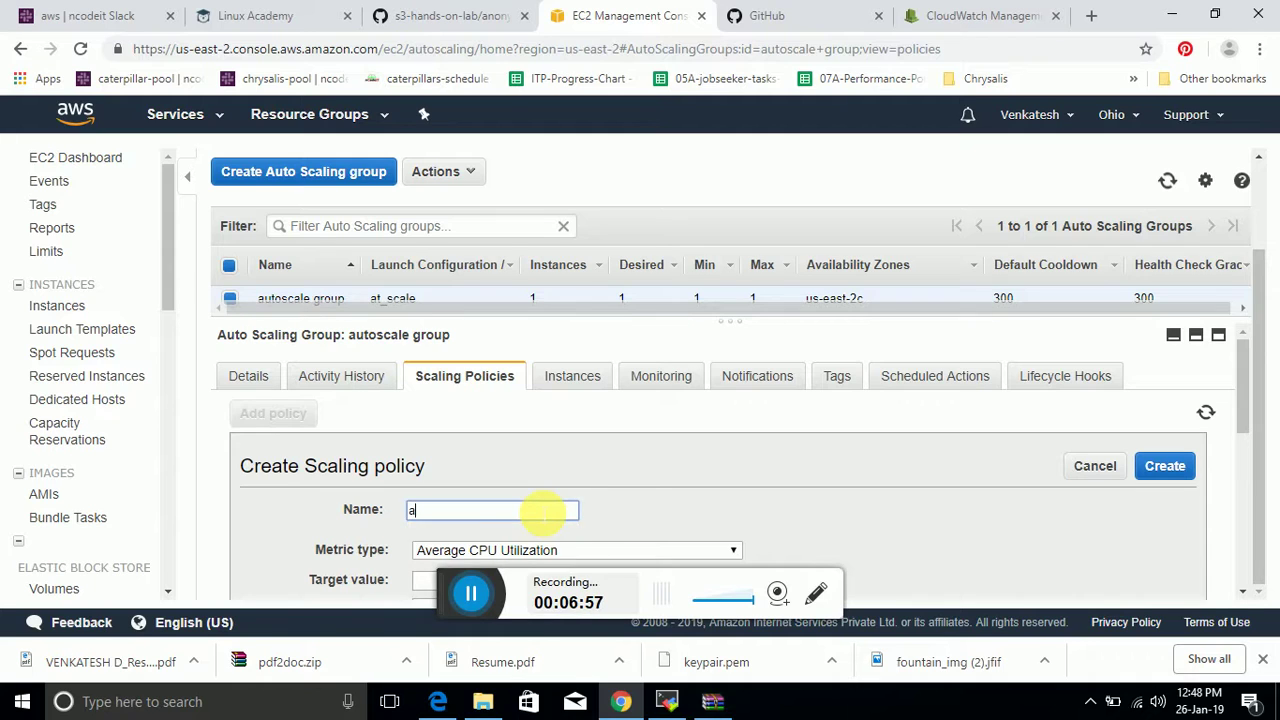
type("t_scale_down")
scroll(1248, 411, "down", 2)
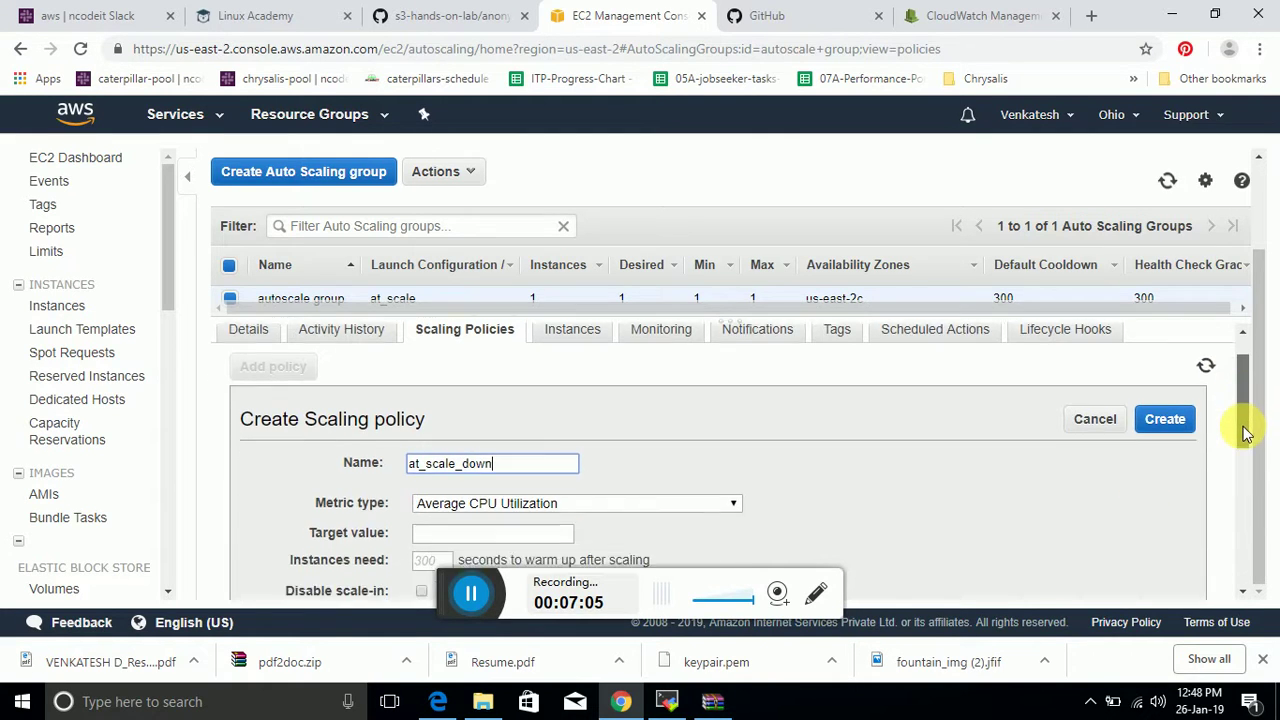
- Switch the new policy to scaling with steps and assign it the awsec2-autoscale-group-CPU-Utilization alarm
left_click(732, 429)
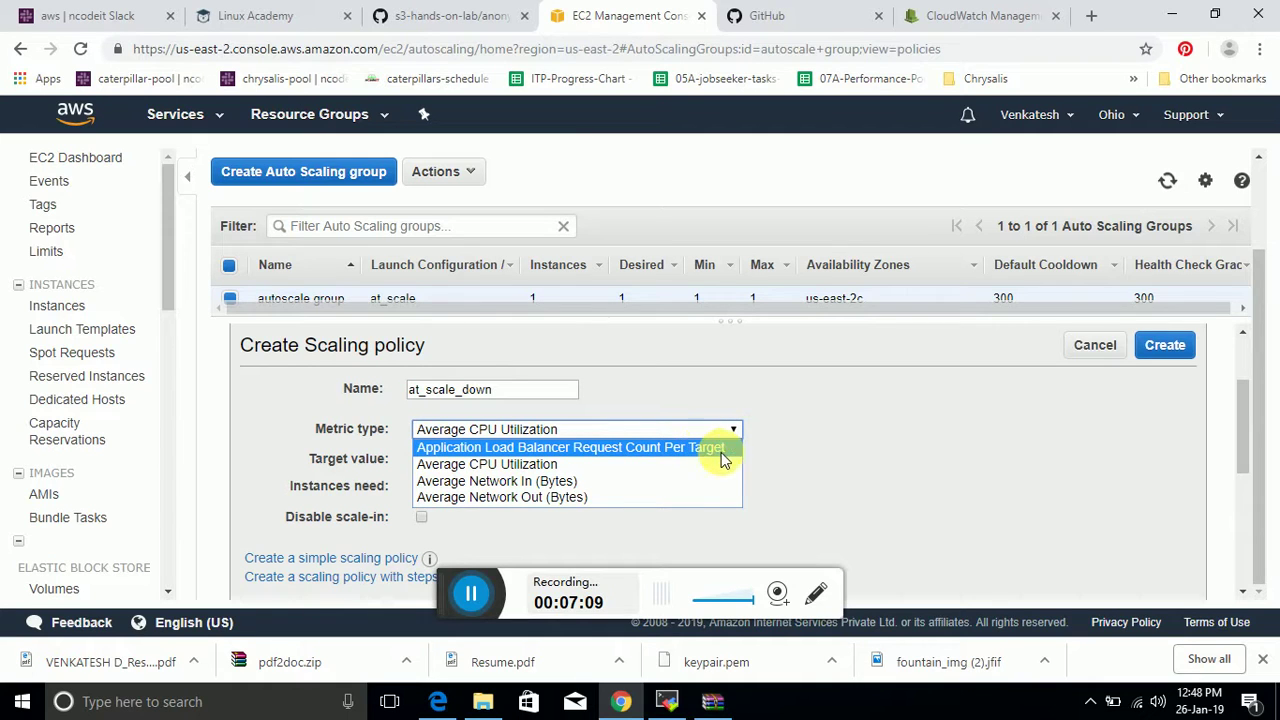
left_click(880, 445)
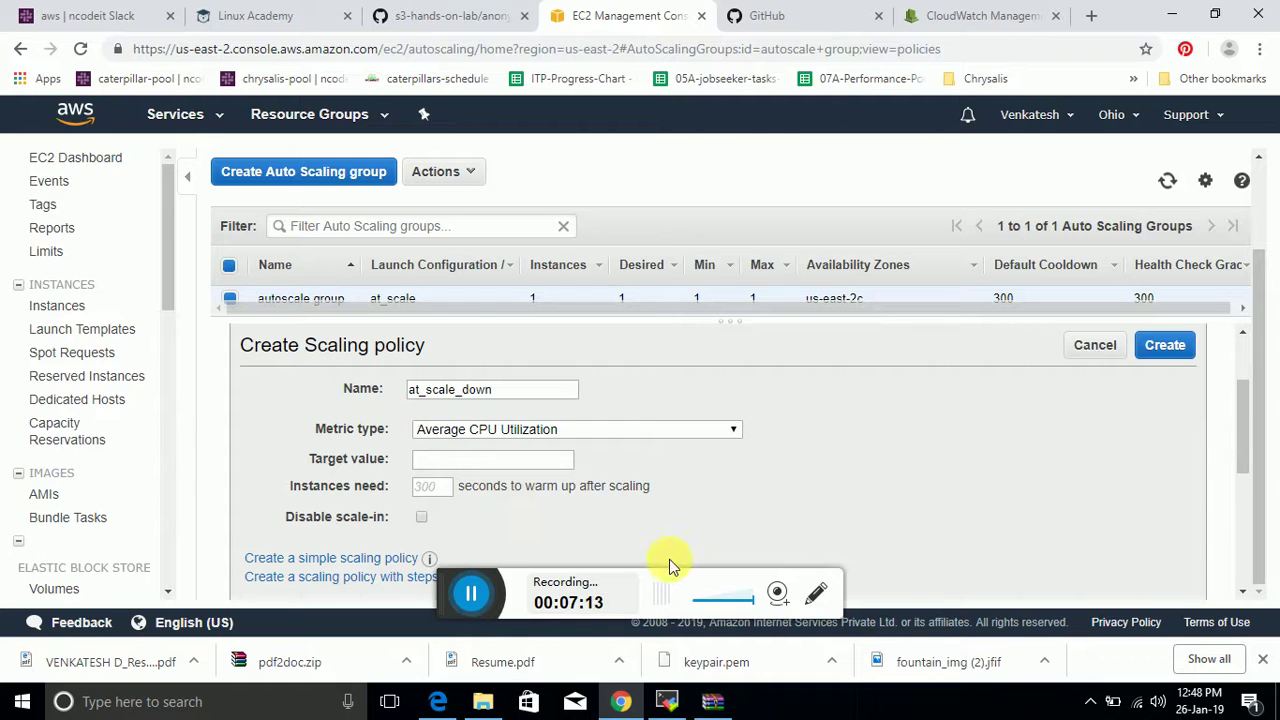
left_click(390, 574)
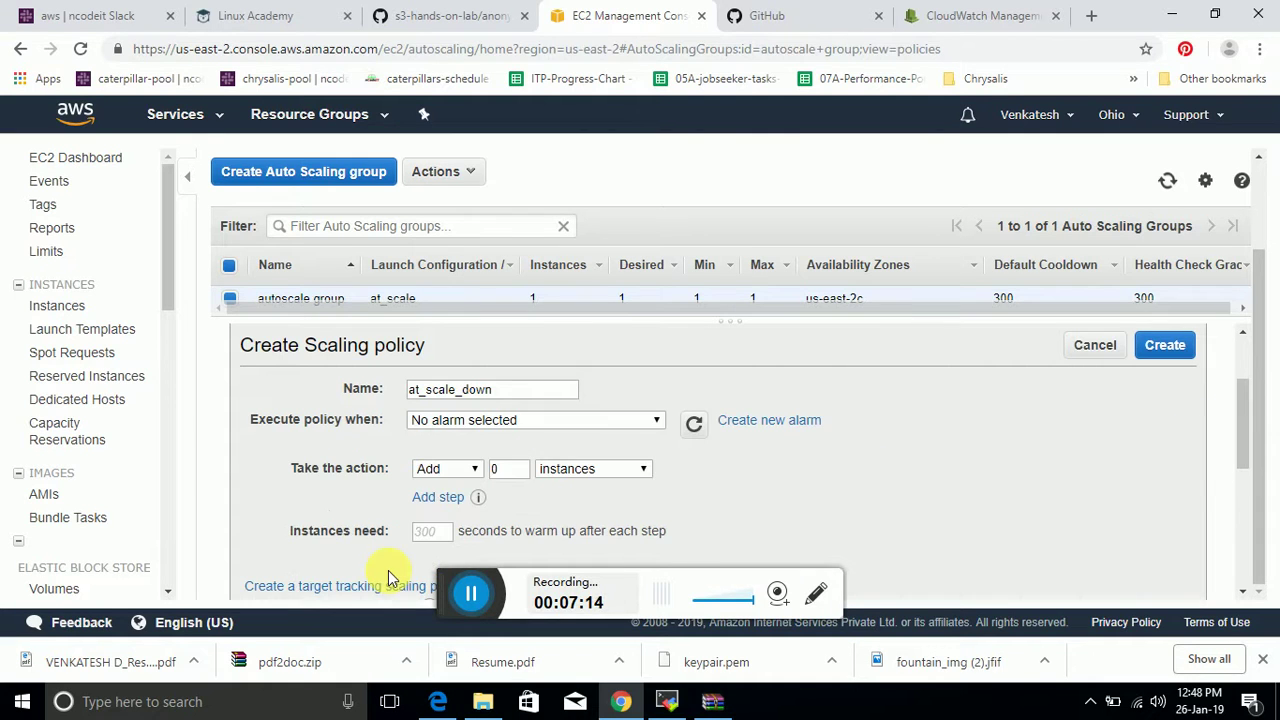
left_click(571, 420)
left_click(571, 455)
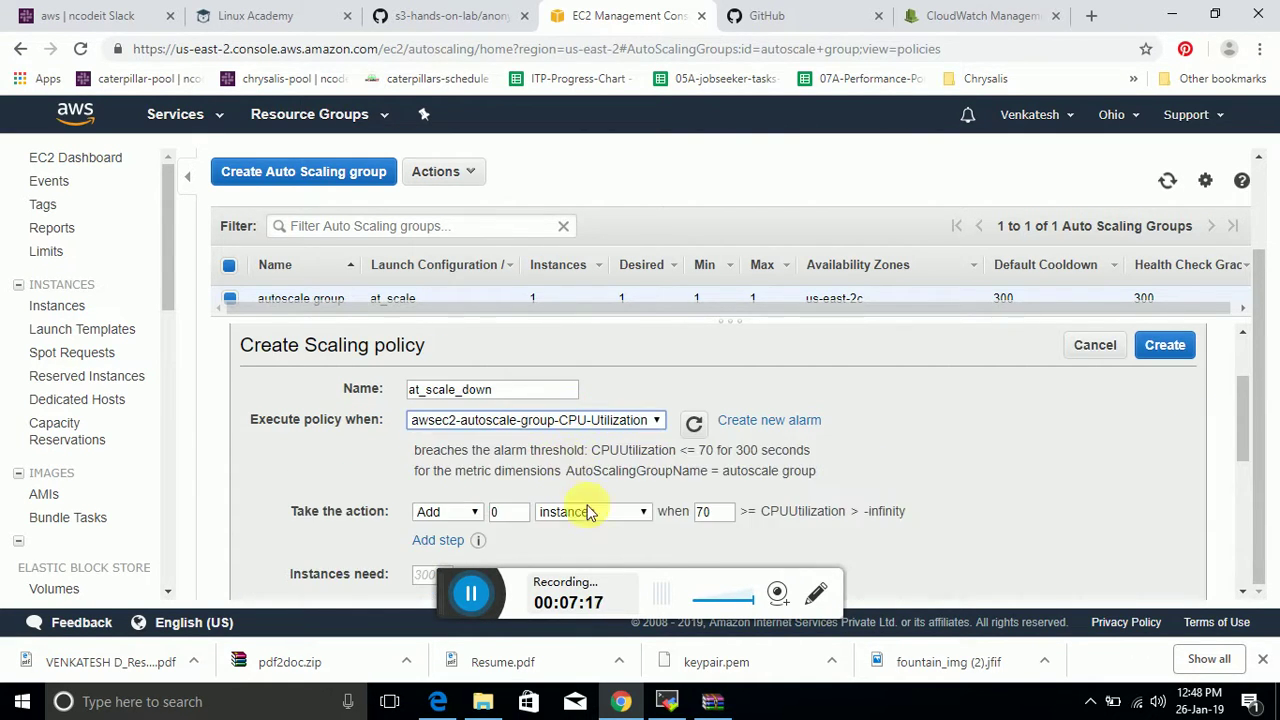
- Set the at_scale_down action to remove 1 instance when CPUUtilization is 40 or lower, and create the policy
left_click(471, 512)
left_click(440, 546)
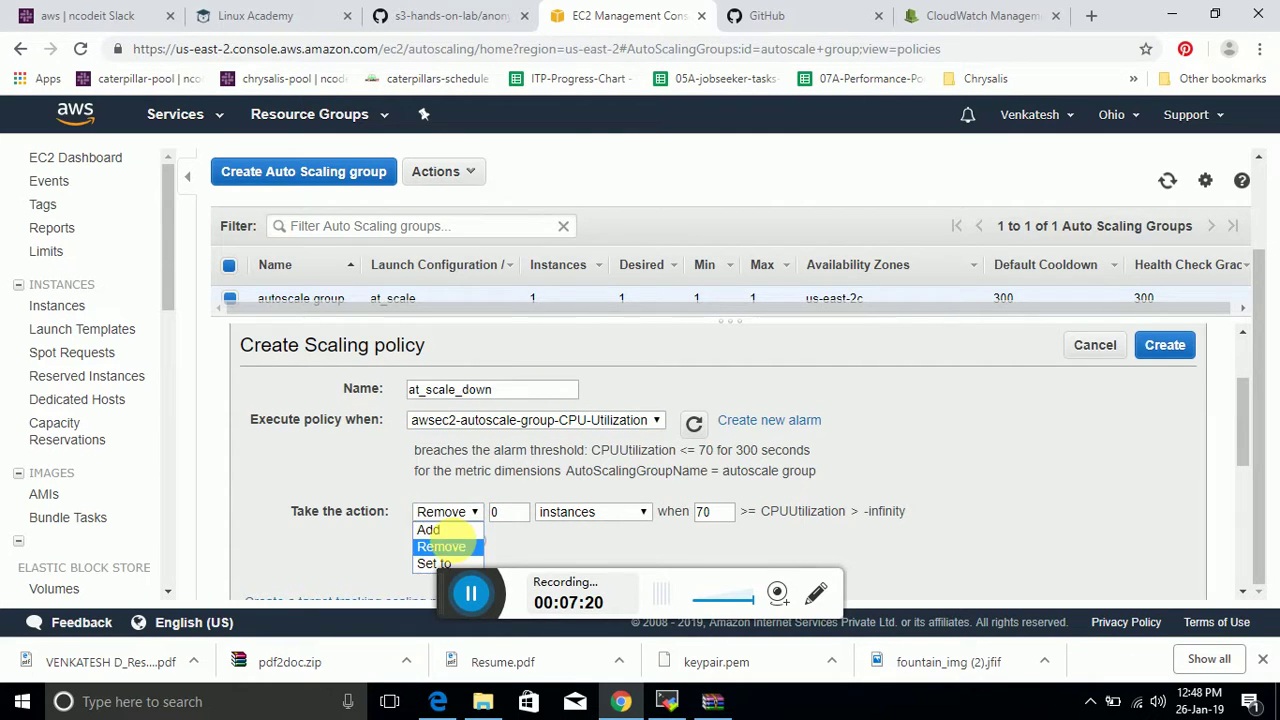
left_click(622, 512)
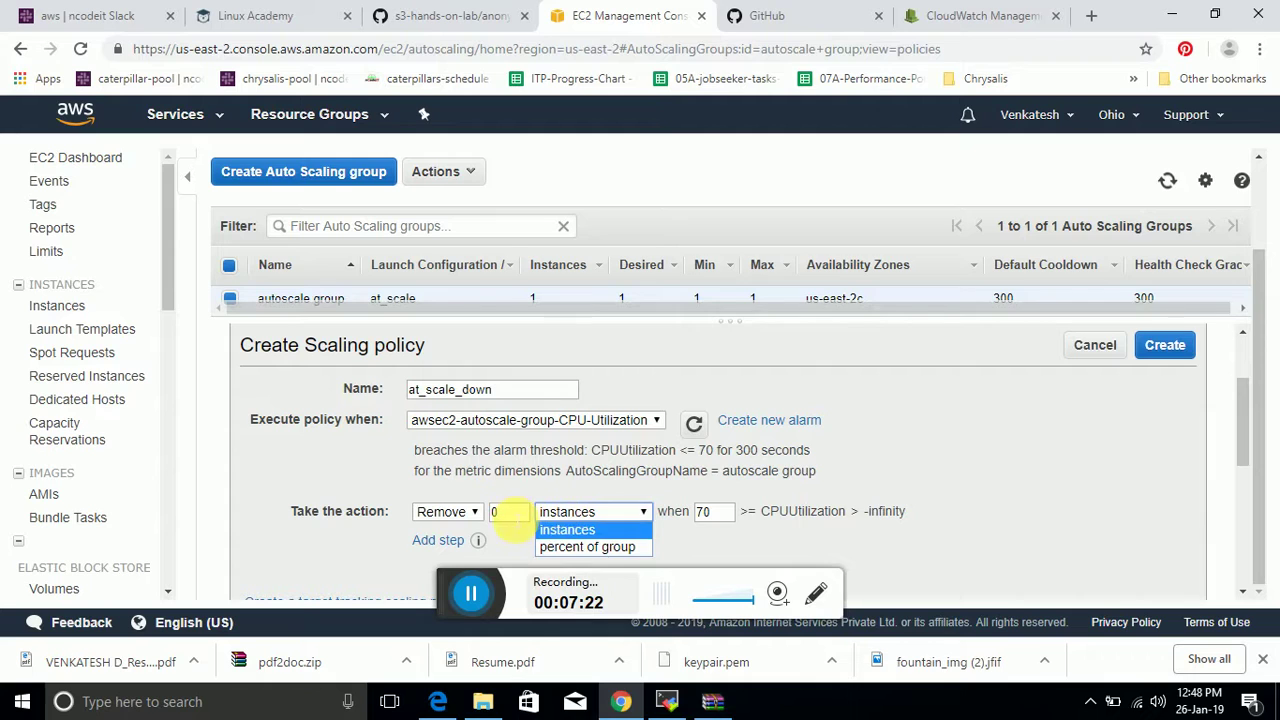
left_click(508, 512)
key("BackSpace")
type("1")
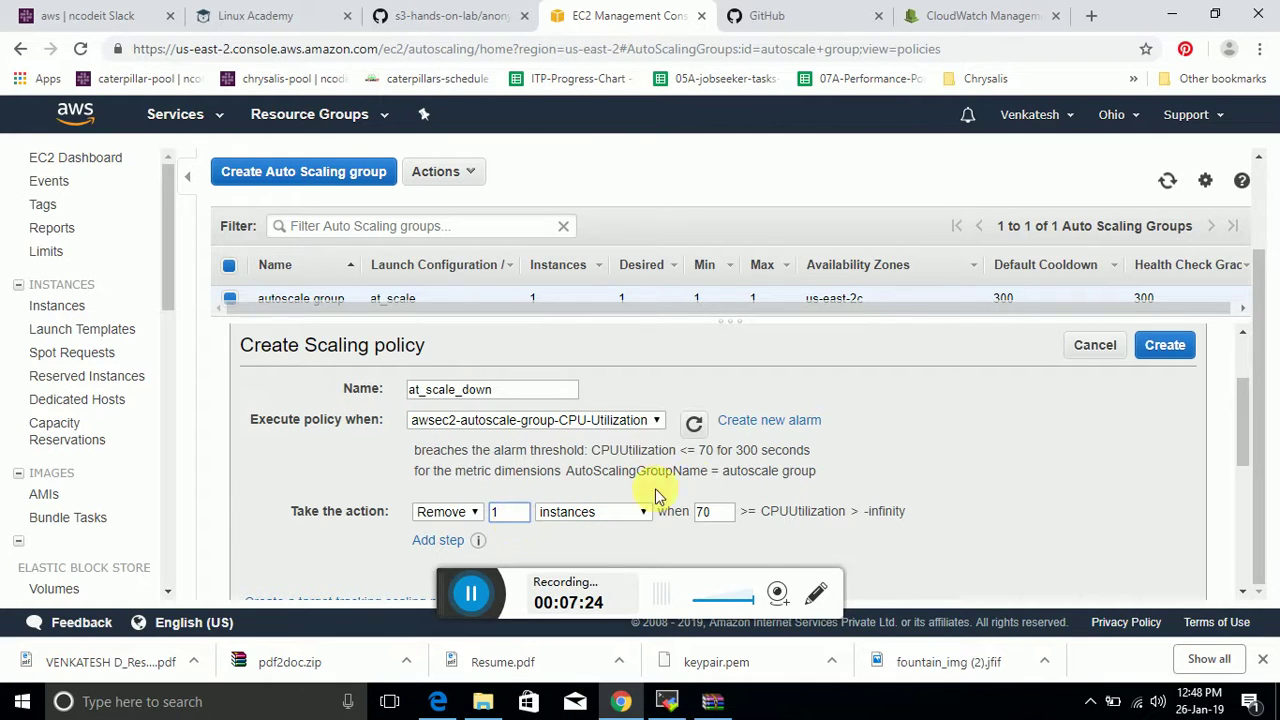
double_click(716, 512)
key("BackSpace")
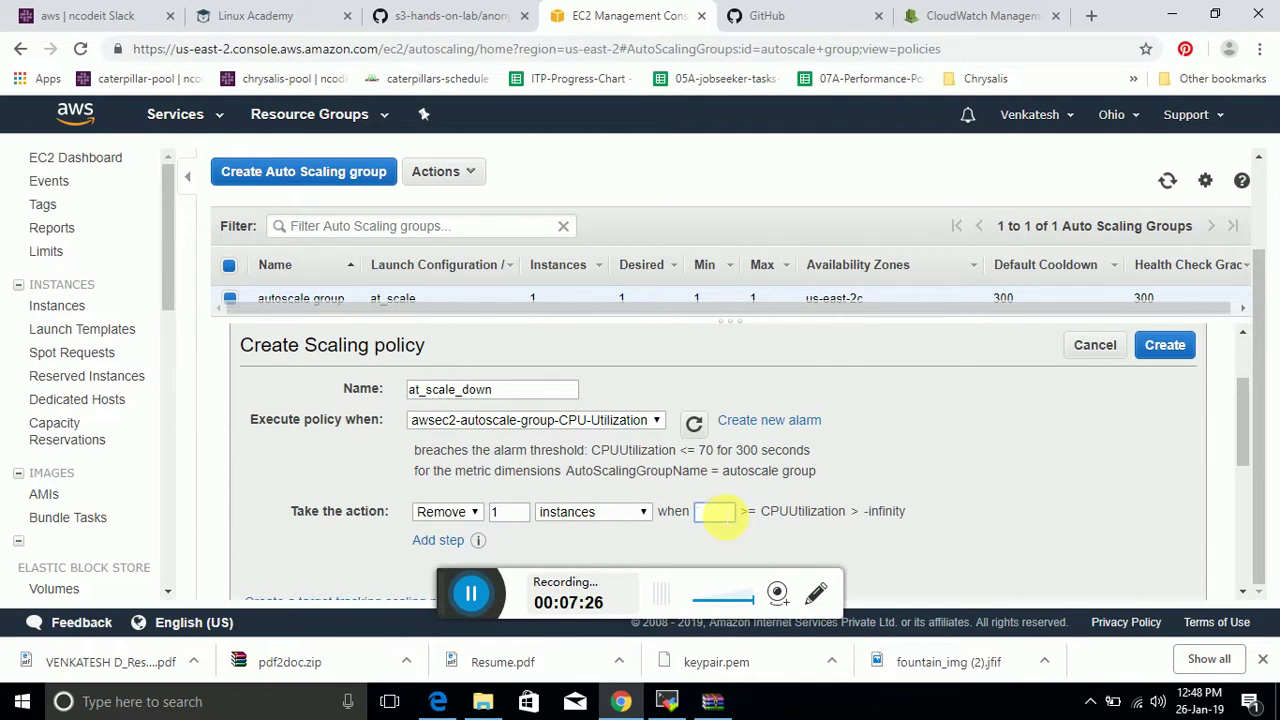
type("40")
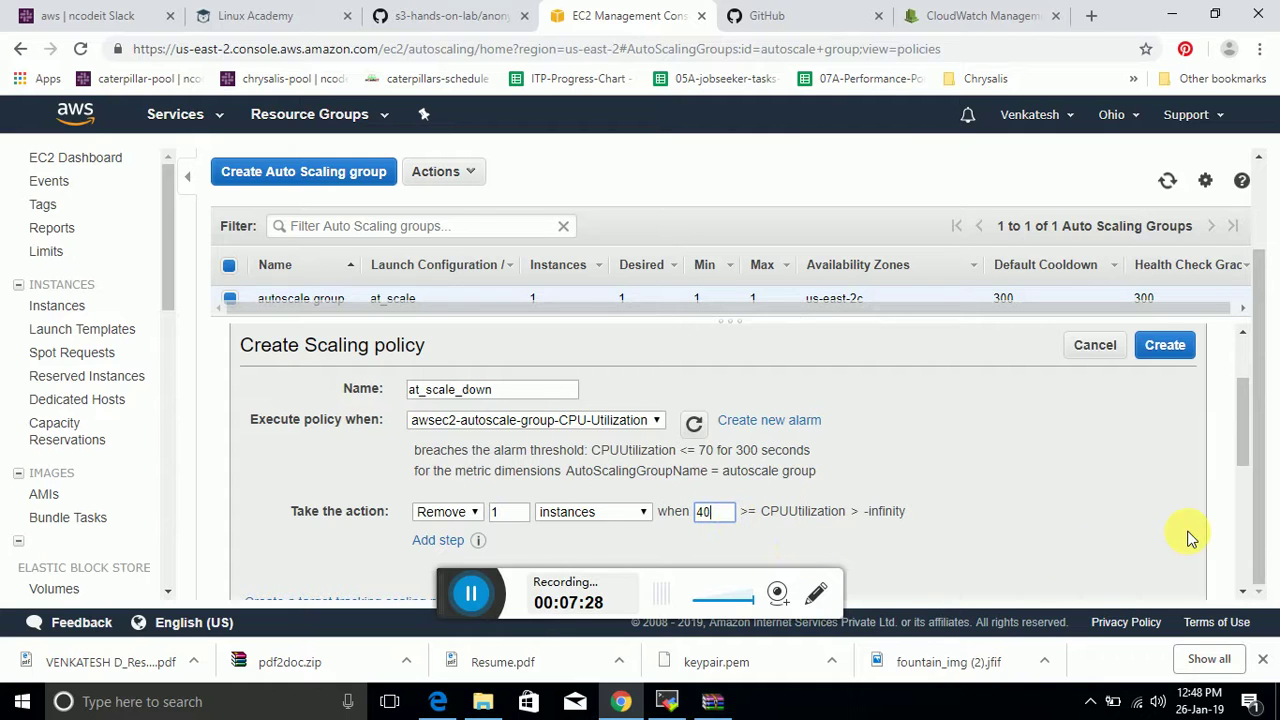
left_click(1240, 584)
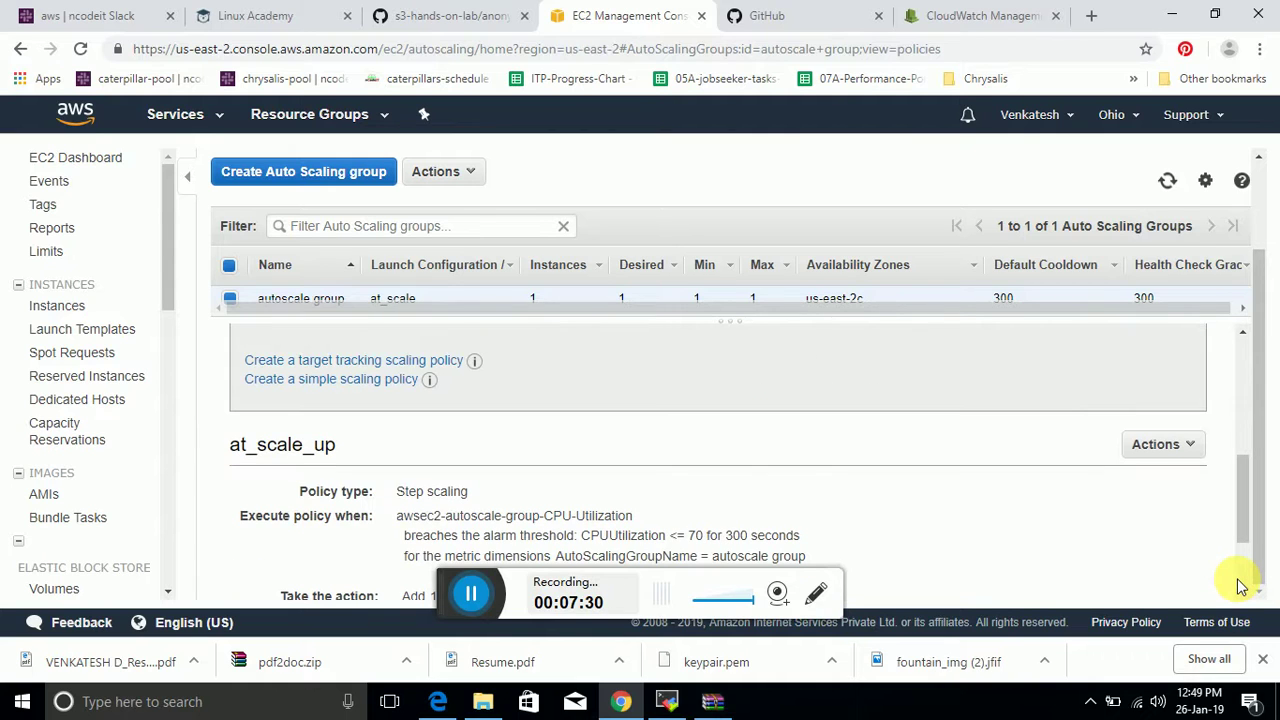
left_click_drag(1250, 502, 1234, 387)
left_click(1174, 448)
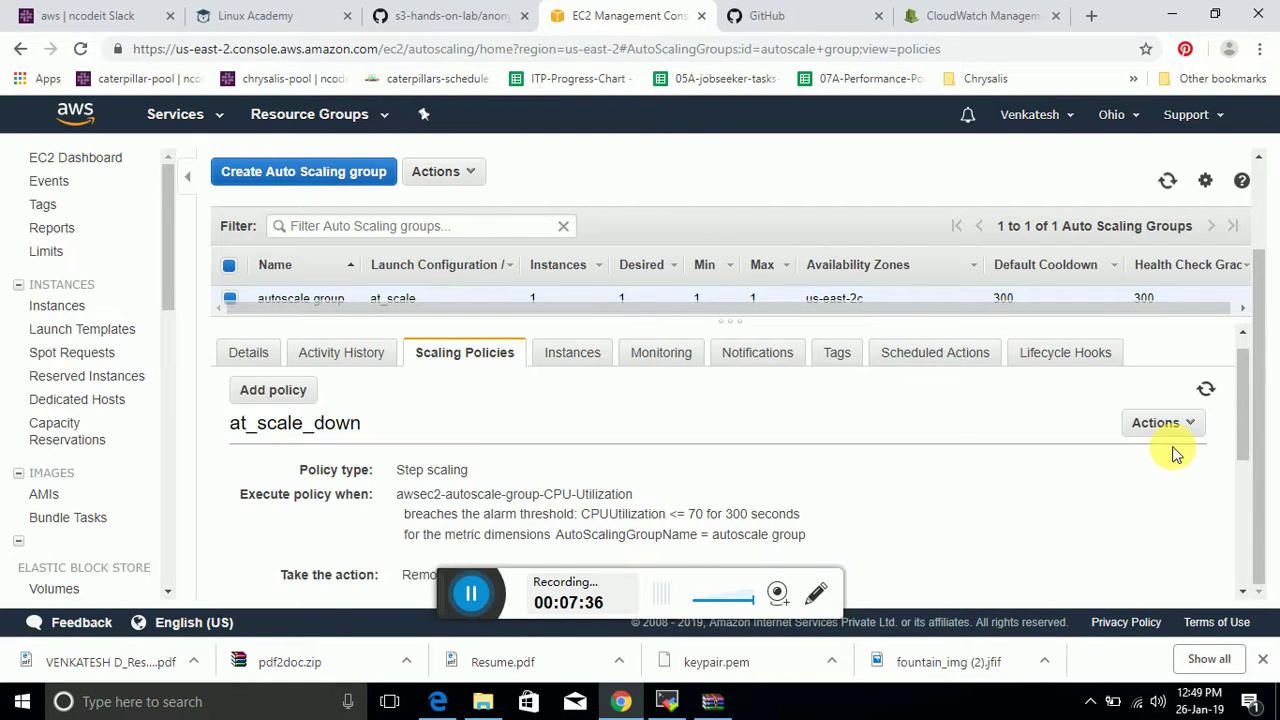
- Review the alarm conditions and actions of both scaling policies, and switch to the alarms list in CloudWatch
left_click_drag(1249, 414, 1240, 463)
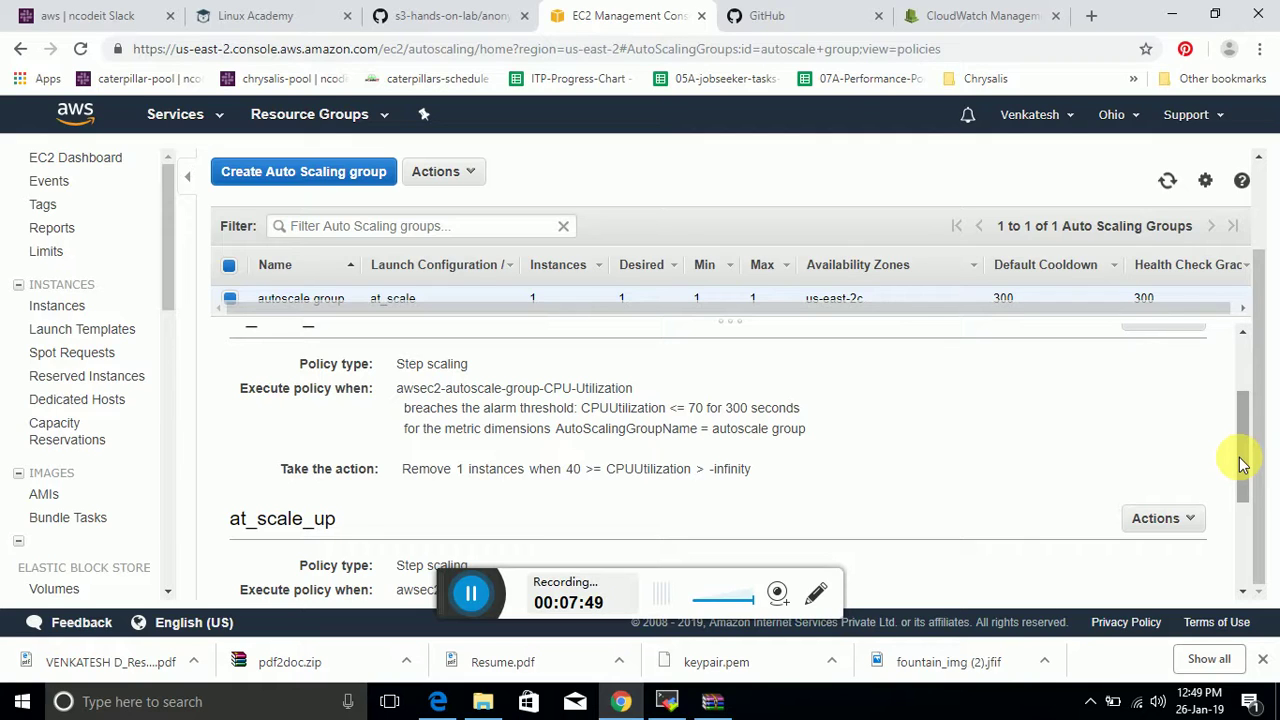
left_click_drag(1240, 465, 1240, 493)
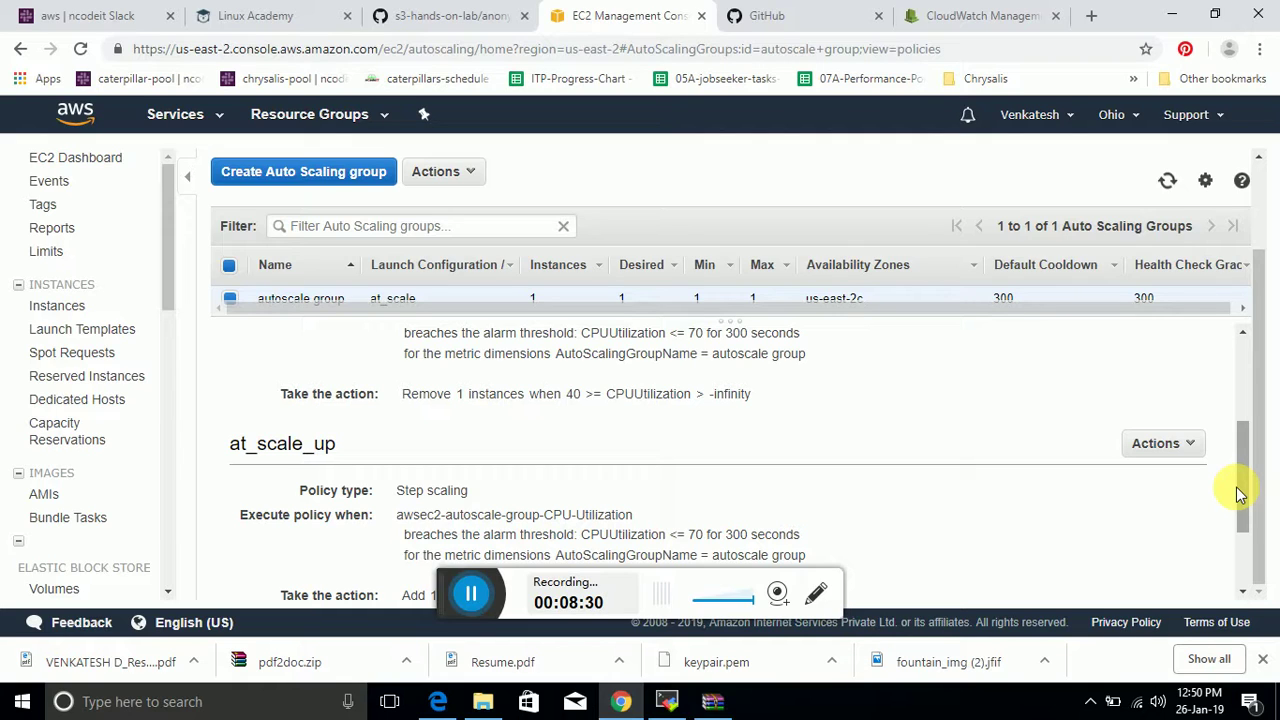
left_click_drag(1245, 497, 1238, 565)
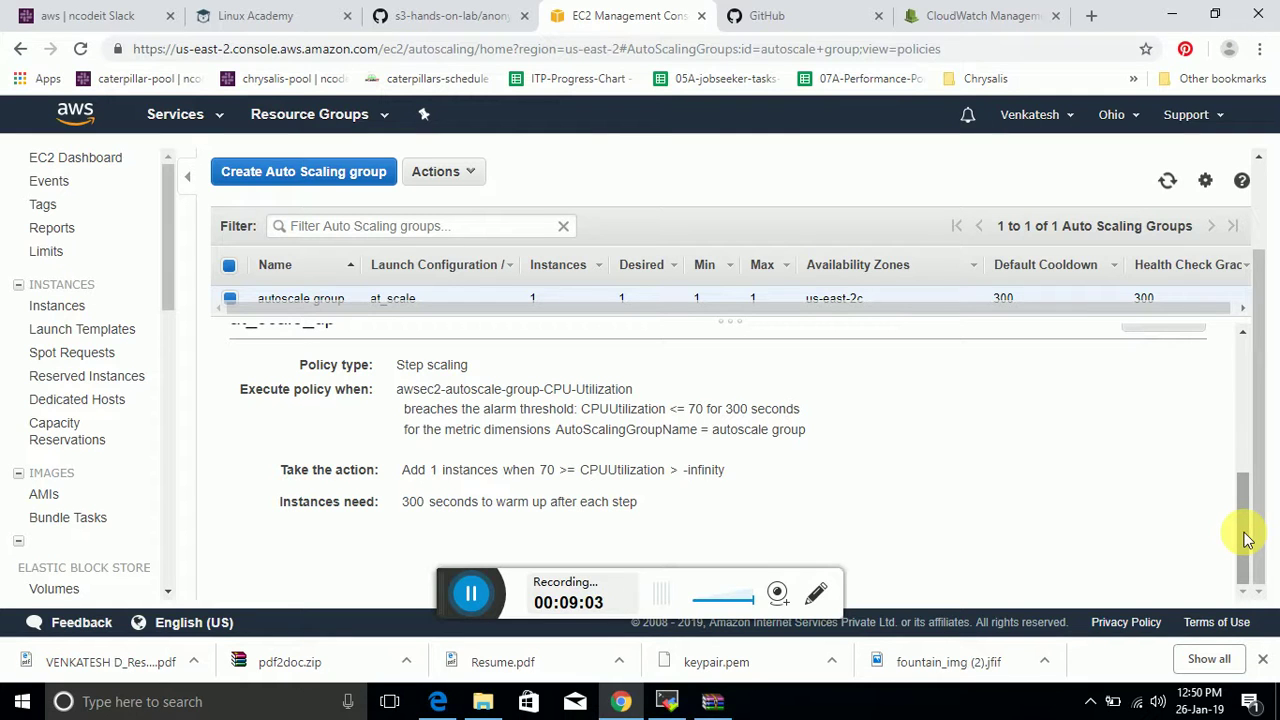
left_click_drag(1247, 540, 1235, 478)
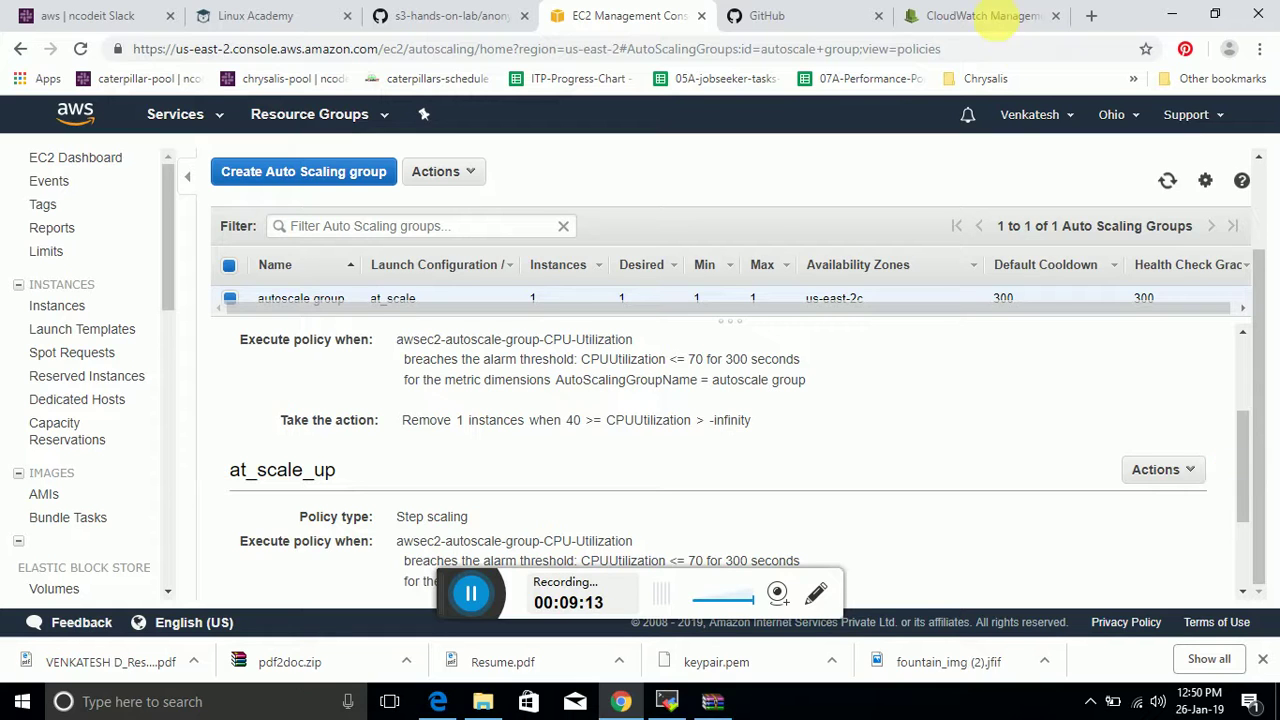
left_click(988, 18)
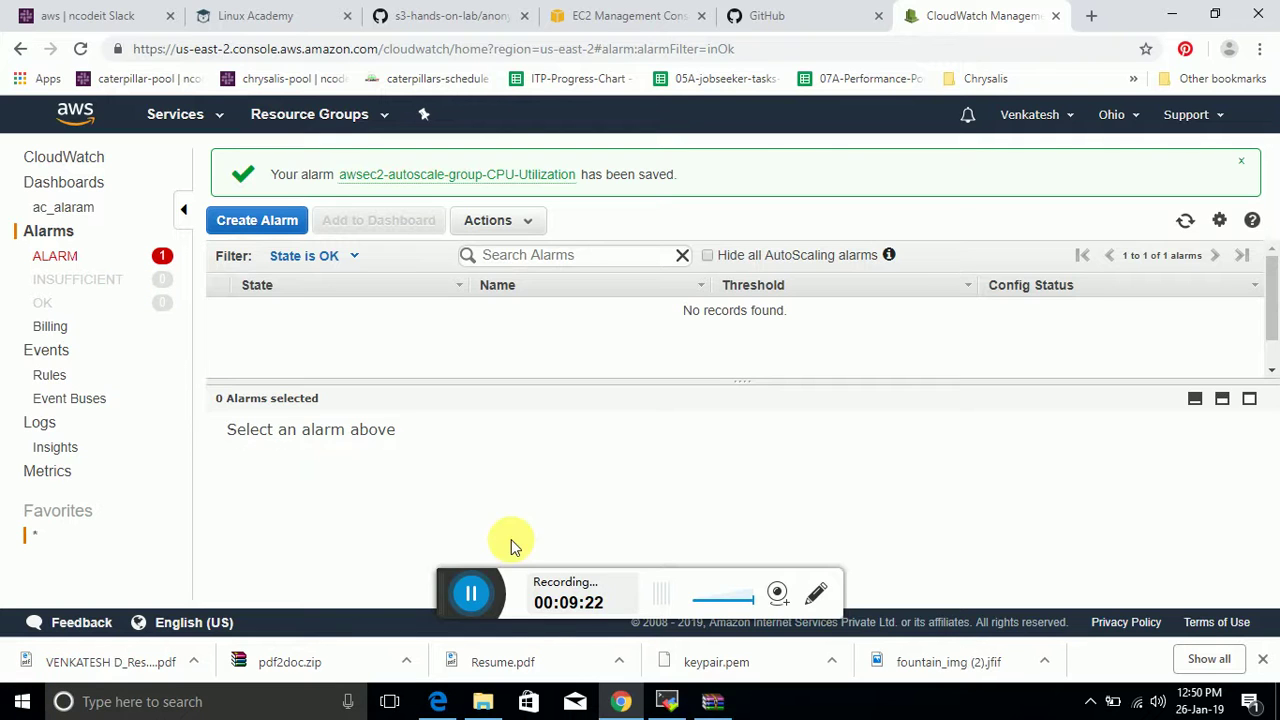
left_click(470, 593)
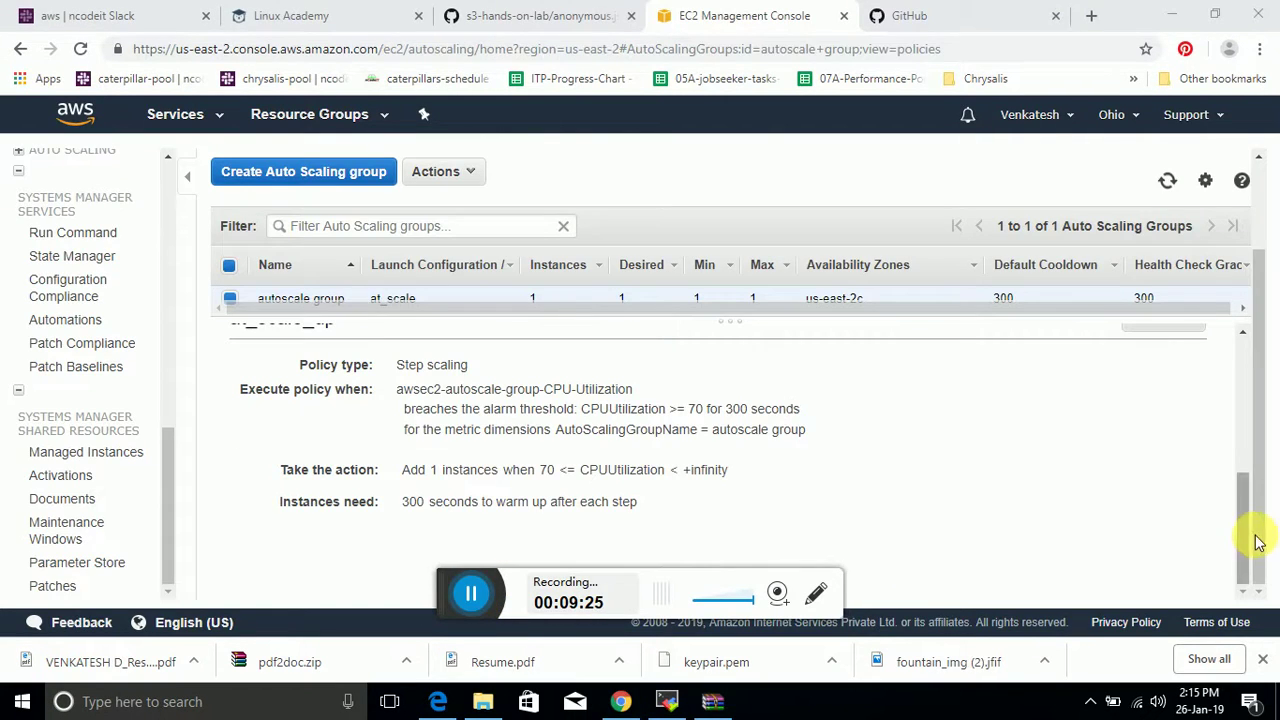
- Check the alarm assignments and thresholds of at_scale_up and at_scale_down in the EC2 scaling policies
left_click(1245, 545)
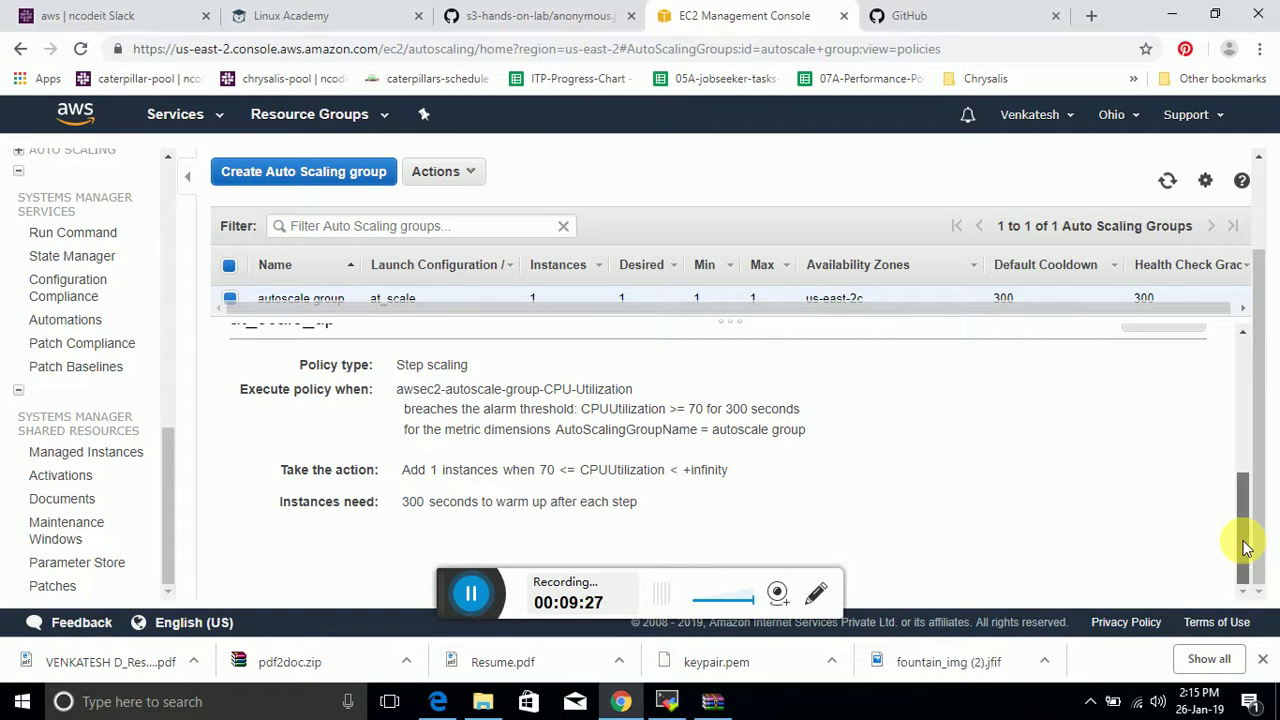
mouse_move(1245, 545)
left_mouse_down()
mouse_move(1246, 509)
mouse_move(1241, 542)
left_mouse_up()
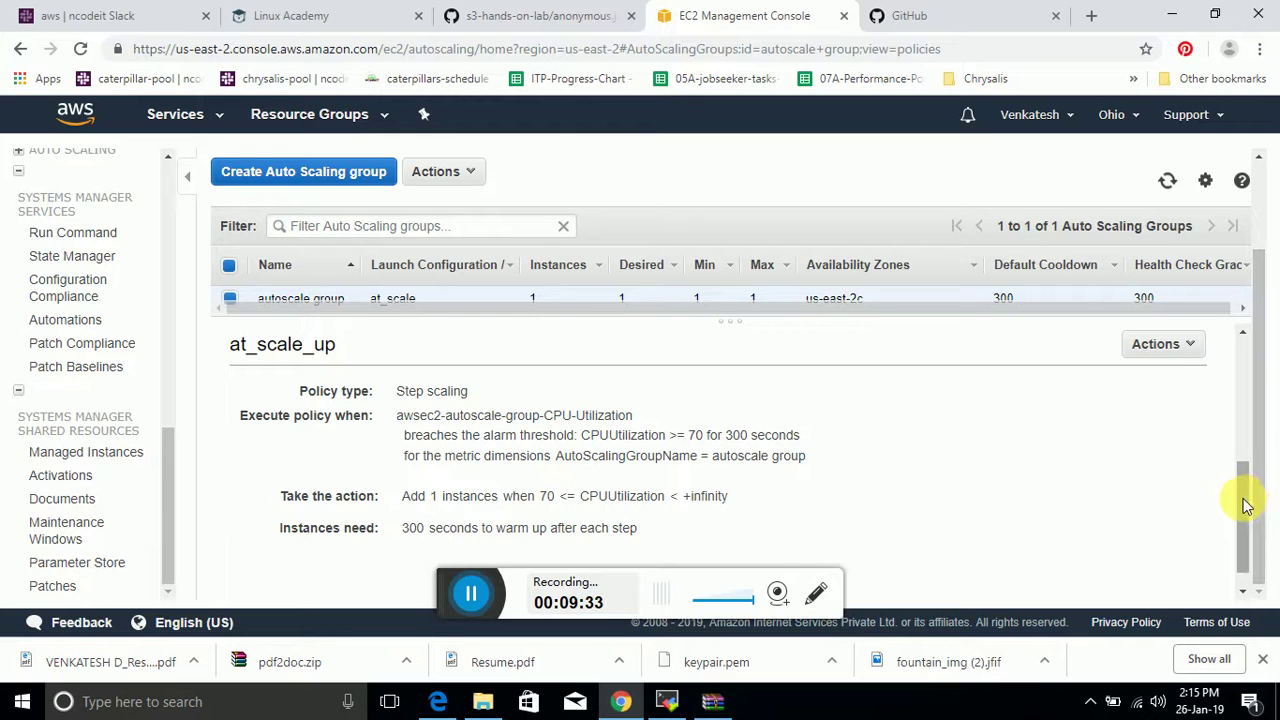
left_click_drag(1249, 497, 1243, 445)
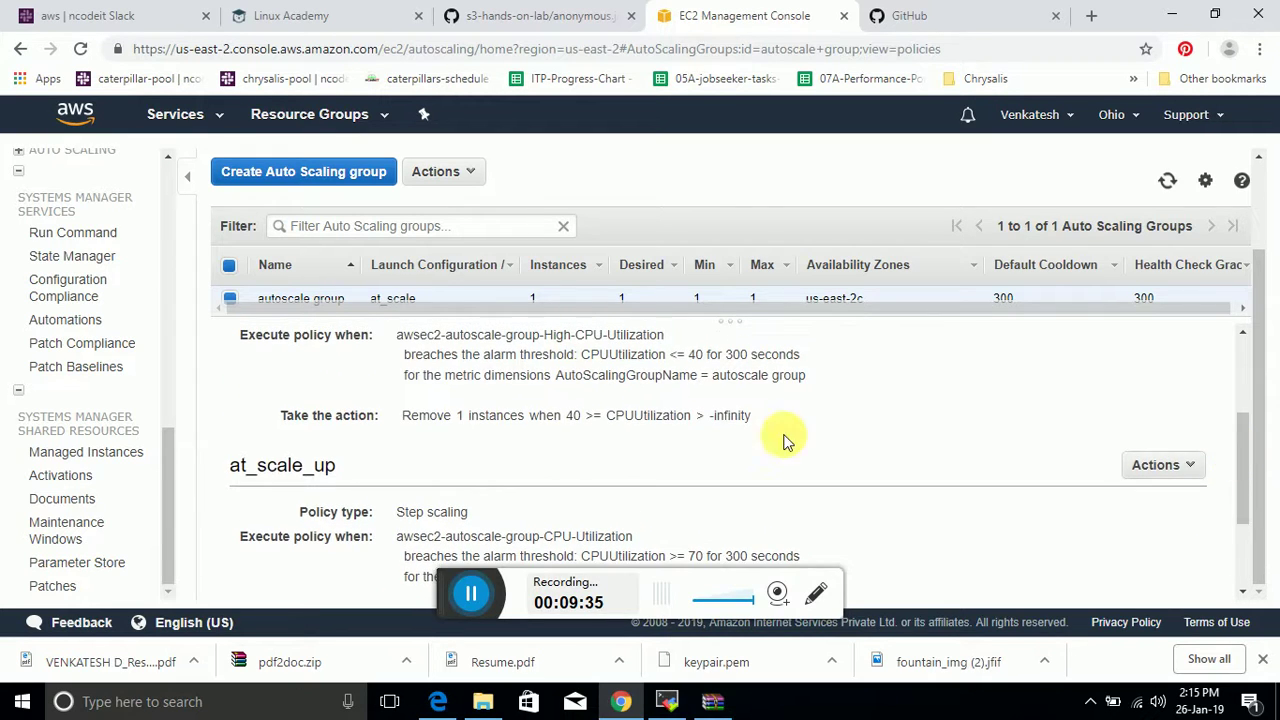